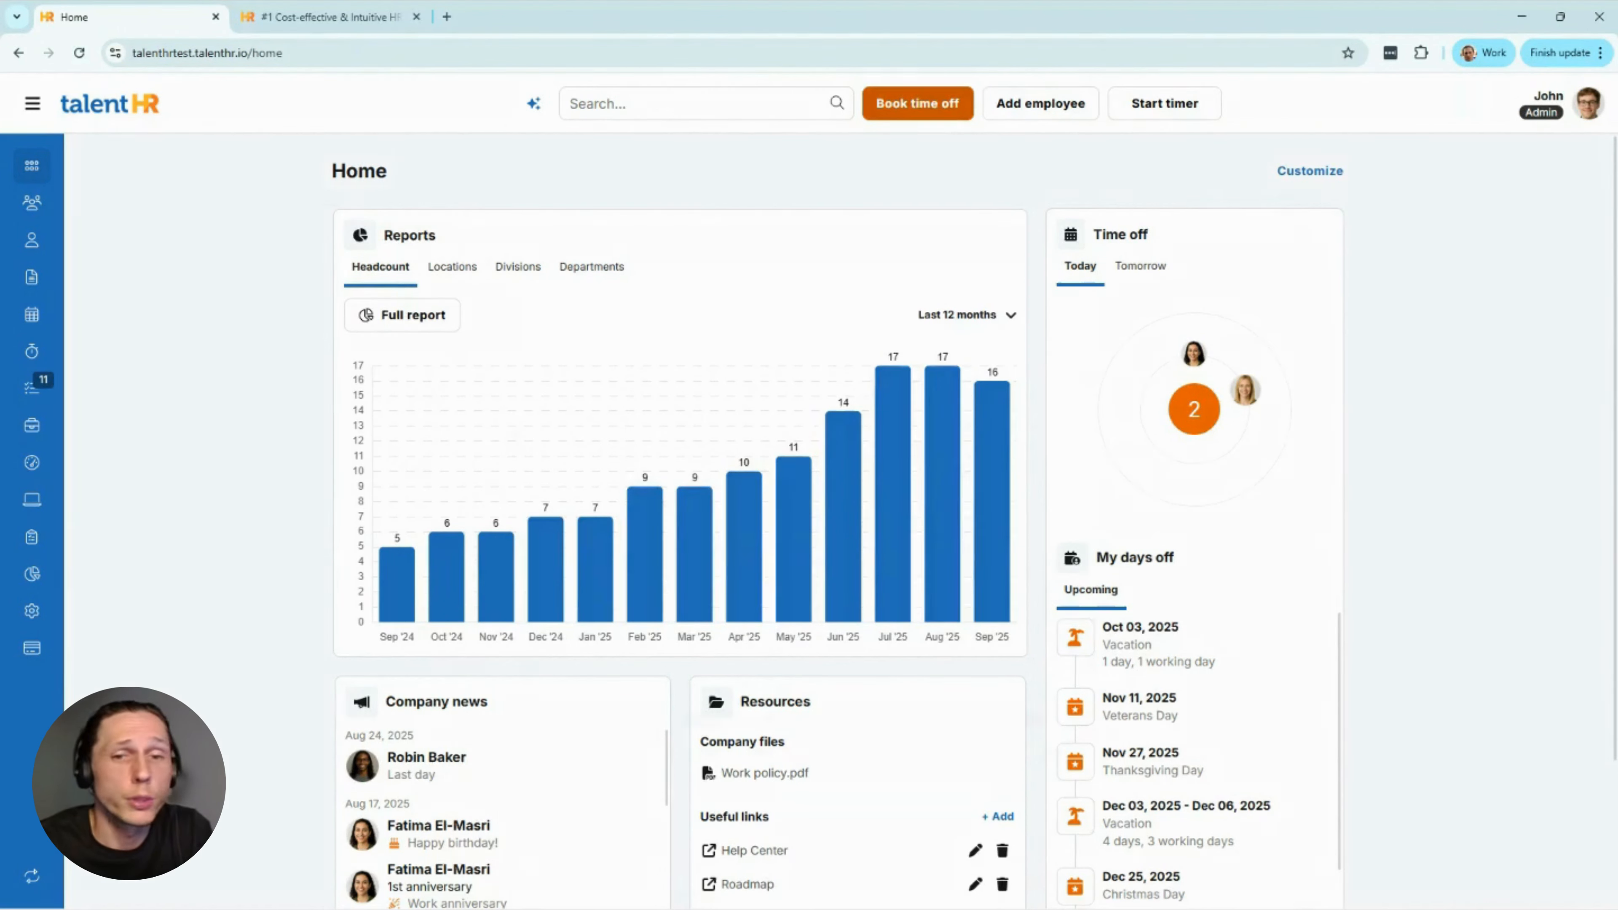
# - Fill in a vacation time off request for the period Sep 11, 2025 to Sep 13, 2025
pyautogui.click(937, 105)
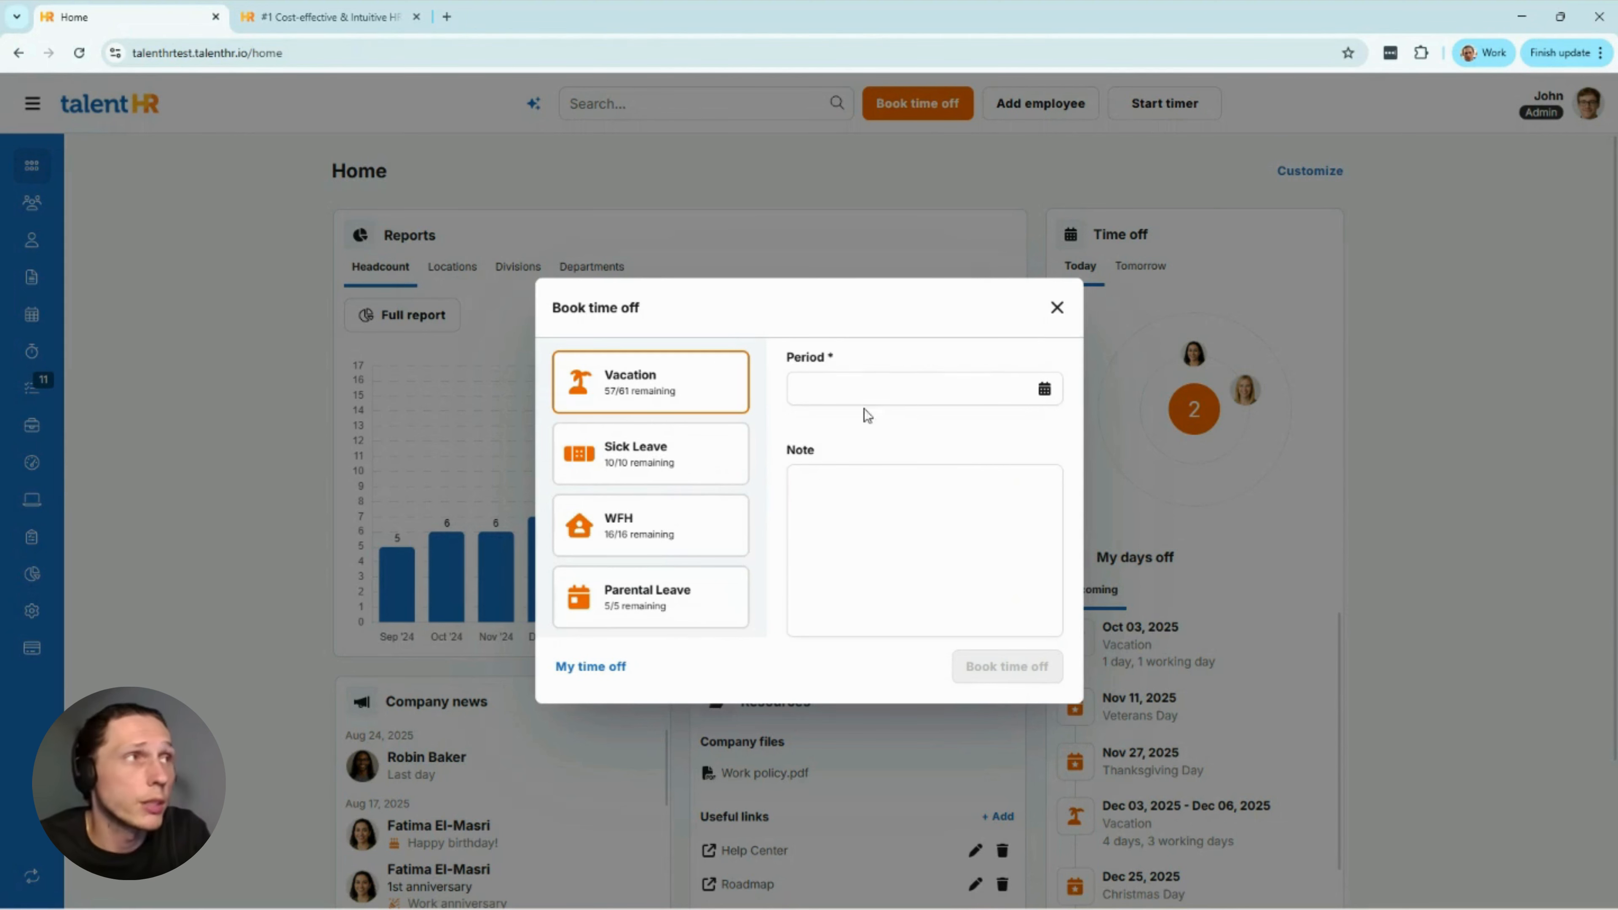
pyautogui.click(925, 385)
pyautogui.click(952, 523)
pyautogui.click(1008, 522)
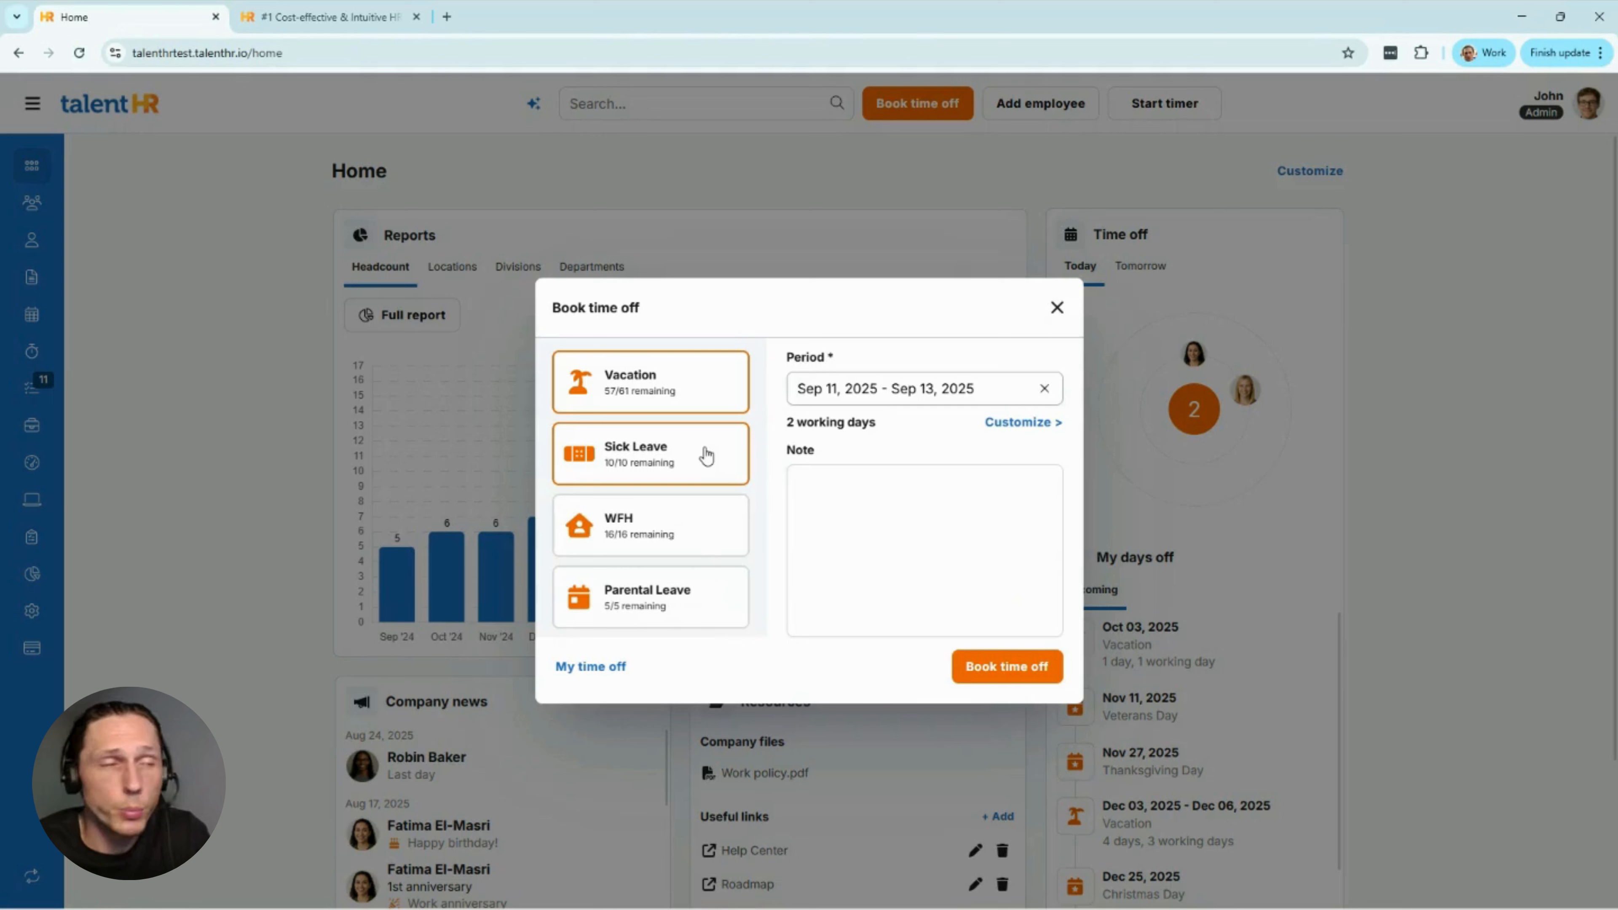
pyautogui.click(864, 533)
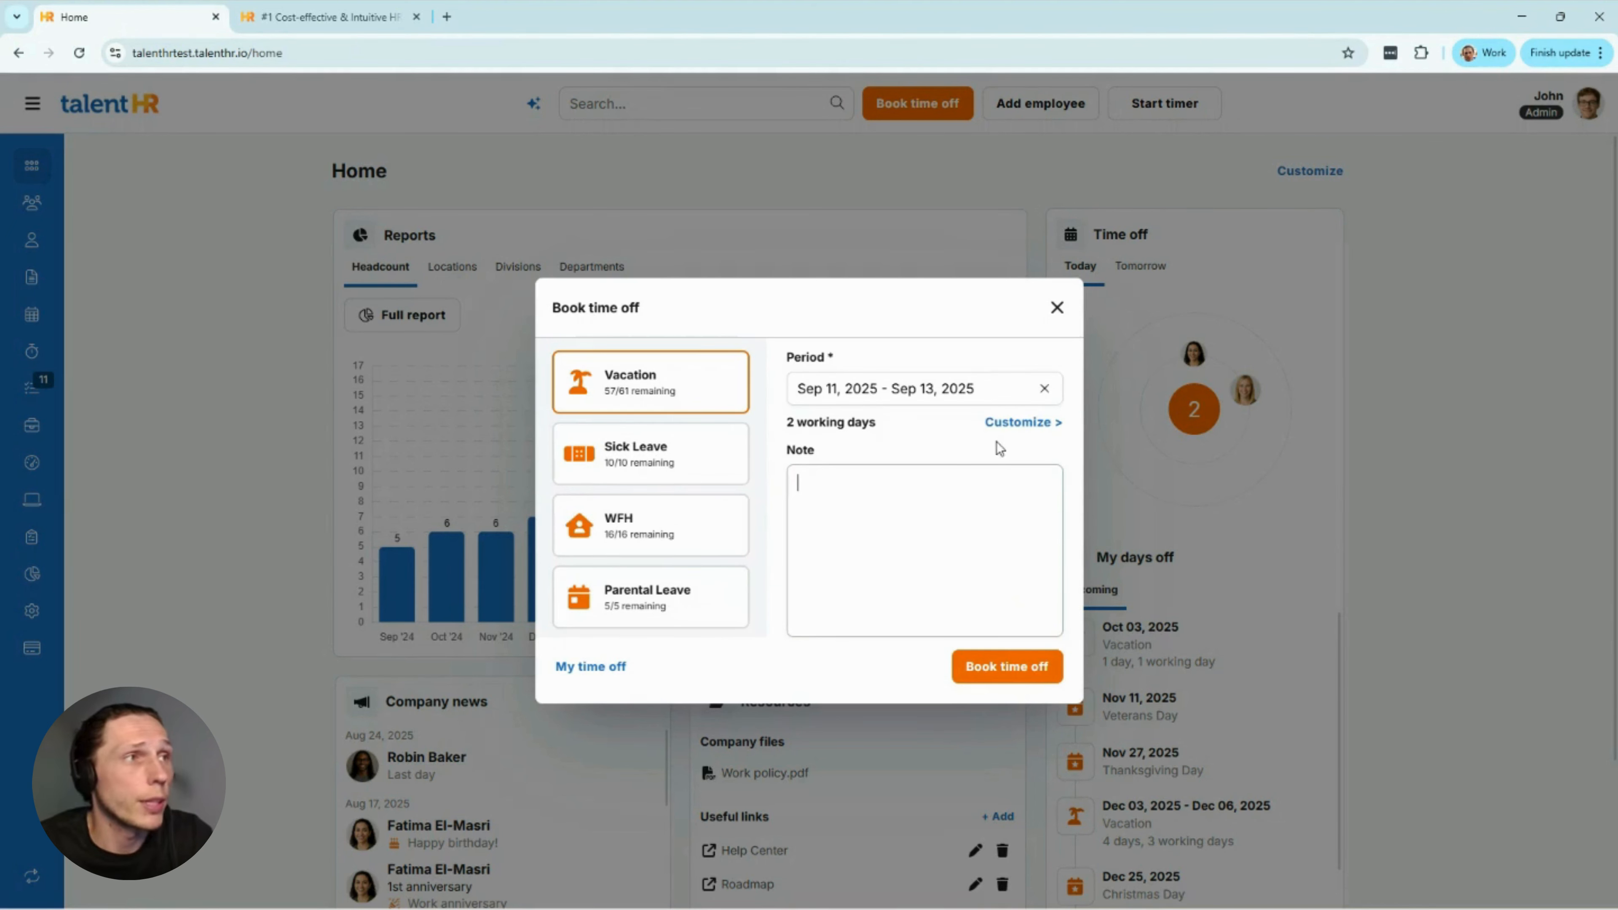
# - Customize the request so Thursday, Sep 11 is counted in hours, and close the booking without submitting it
pyautogui.click(1020, 422)
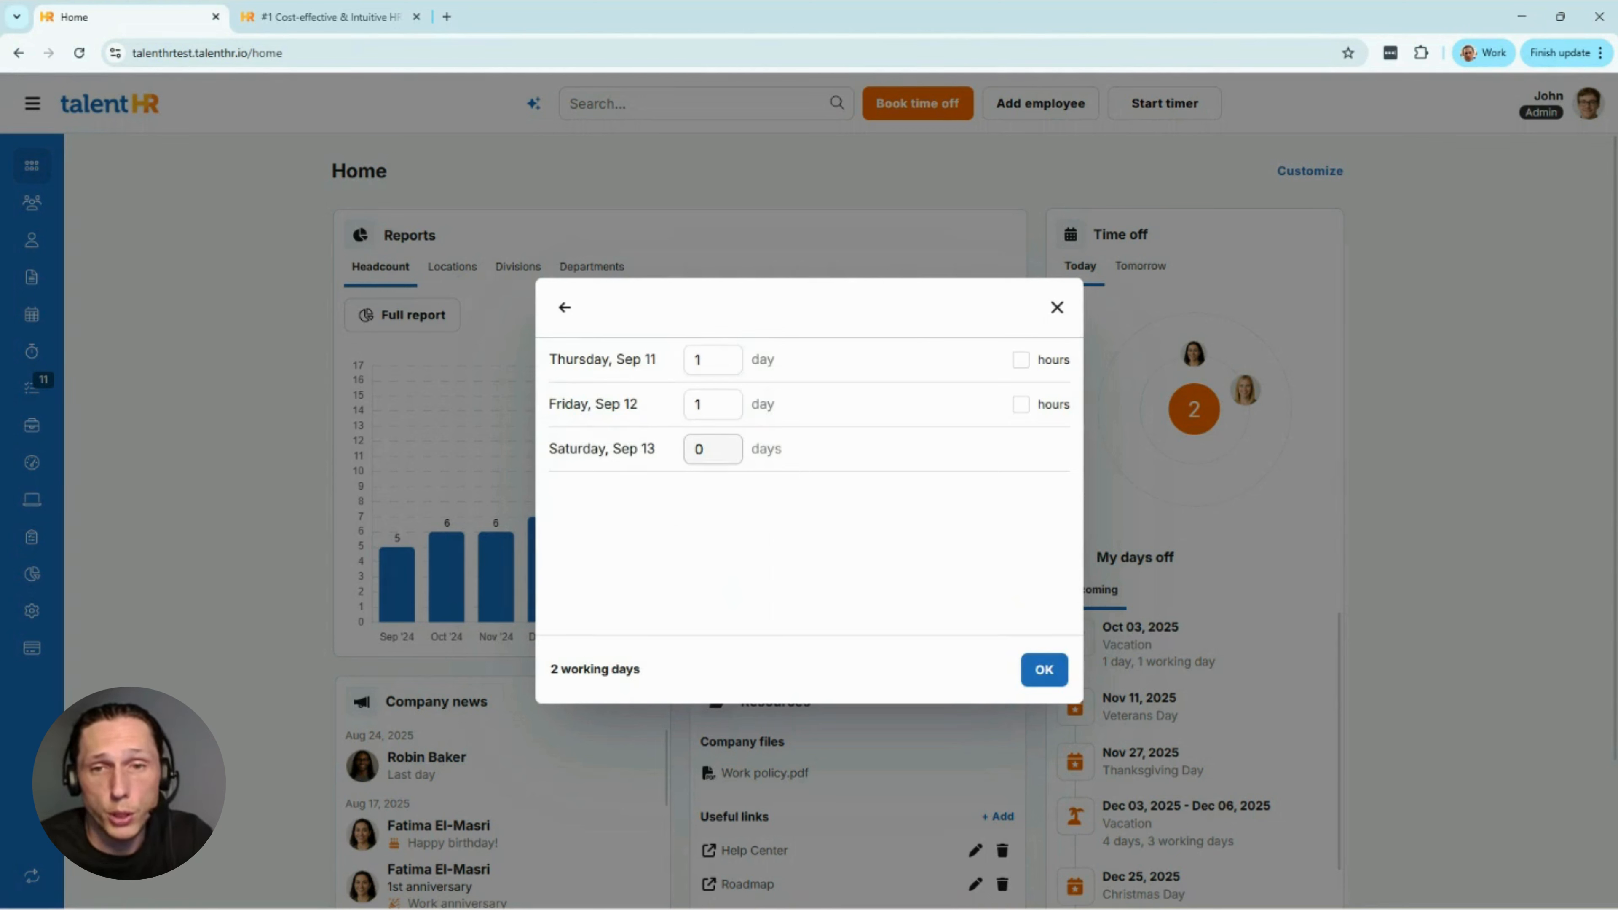
pyautogui.moveTo(918, 359)
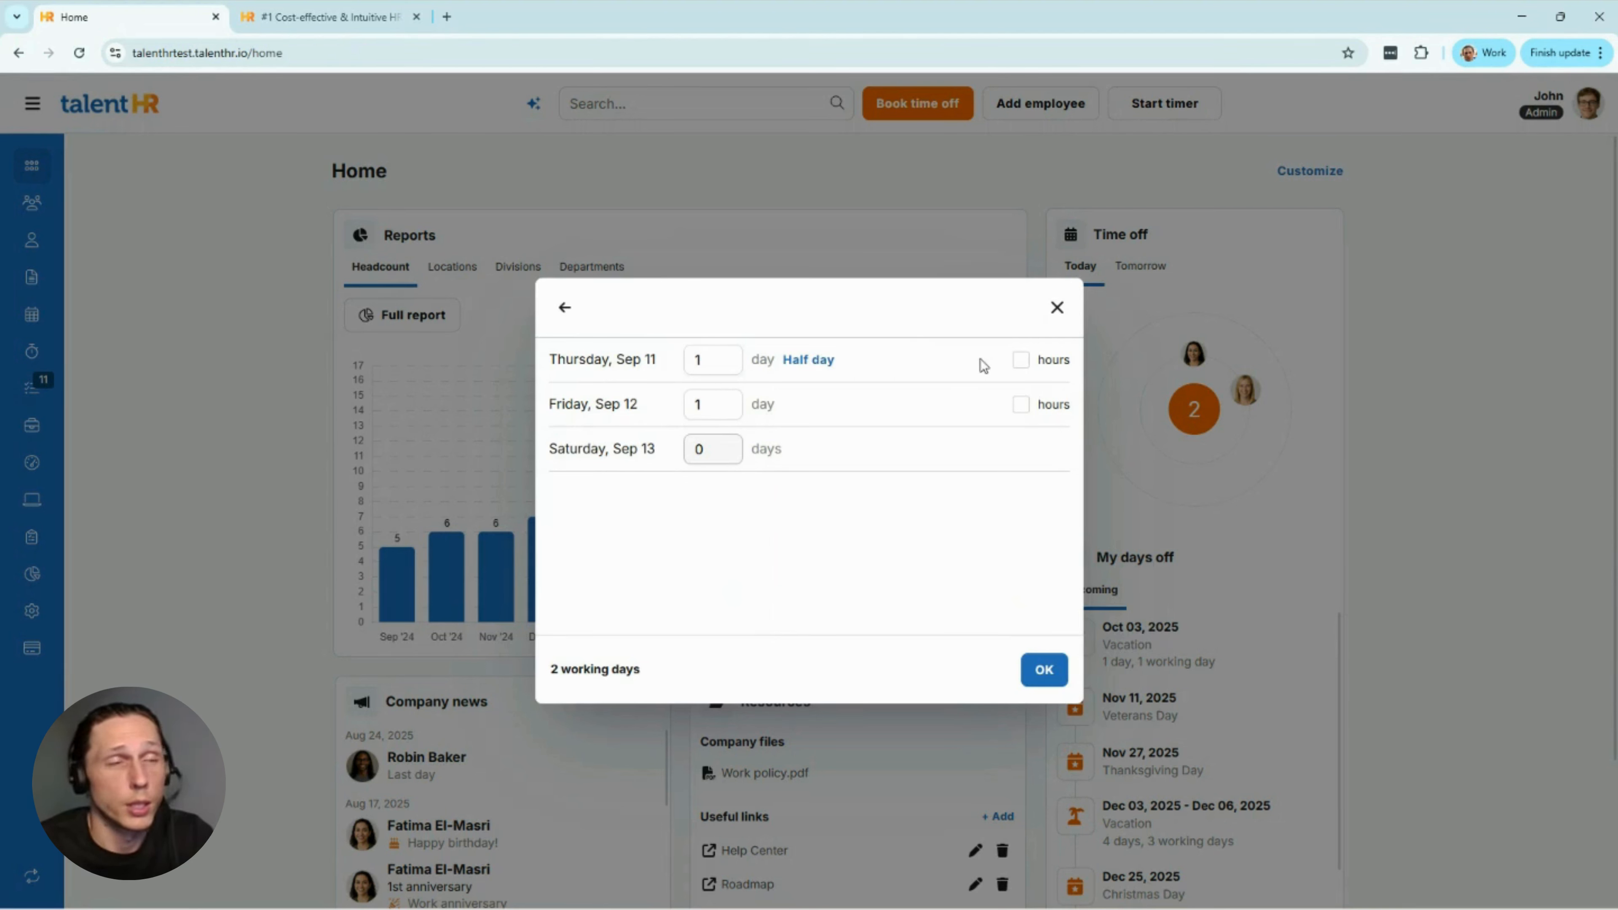
pyautogui.click(1020, 361)
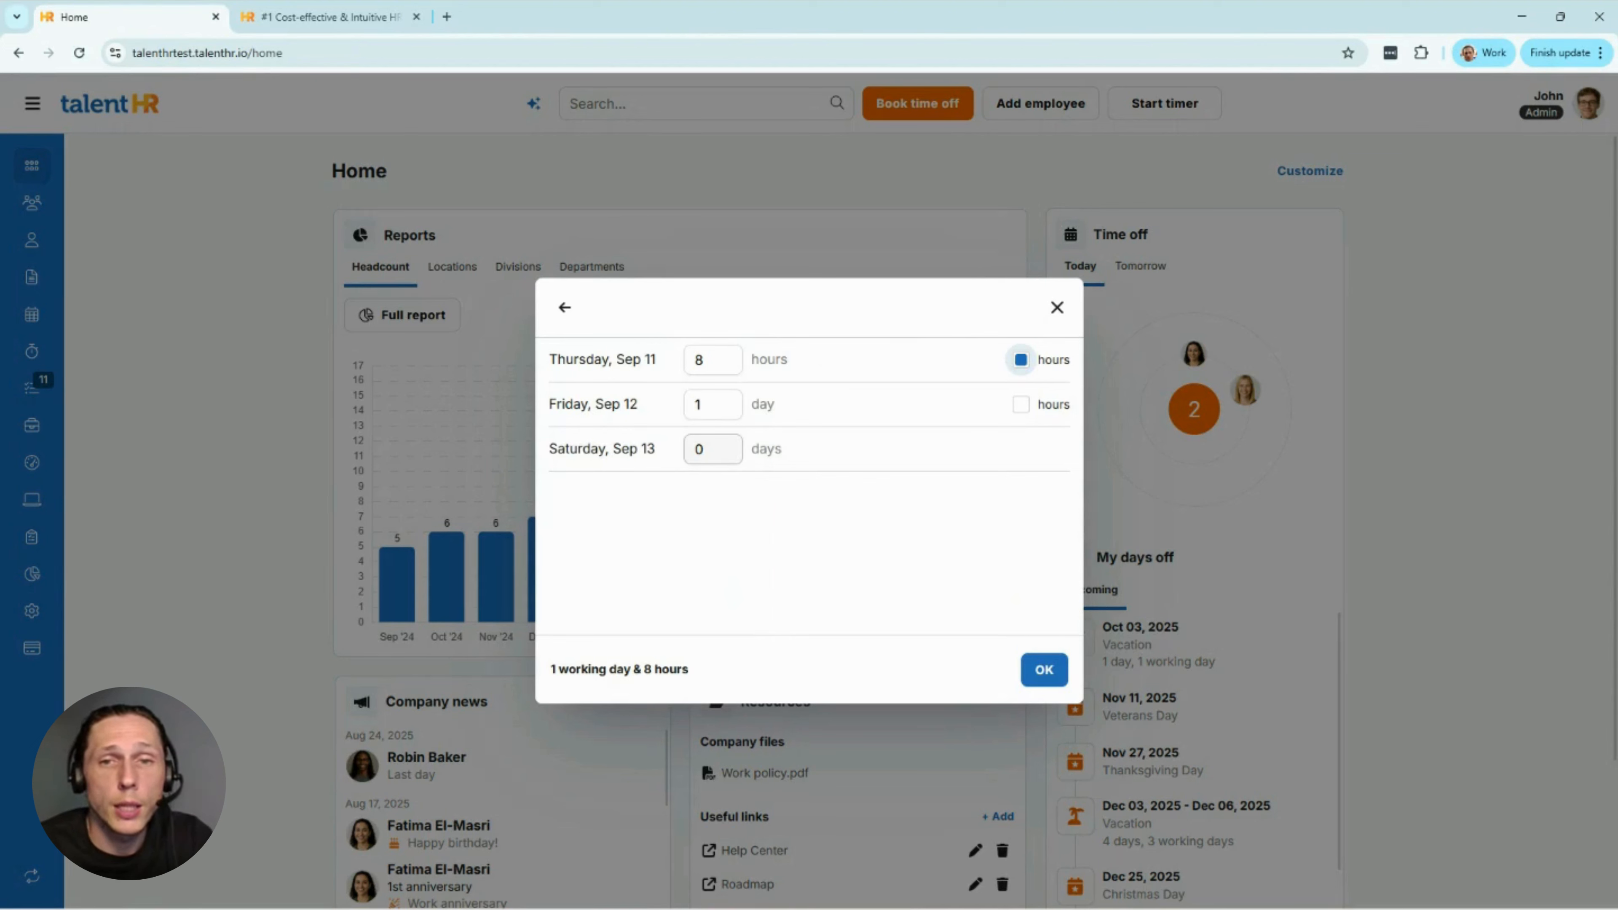
pyautogui.click(1043, 669)
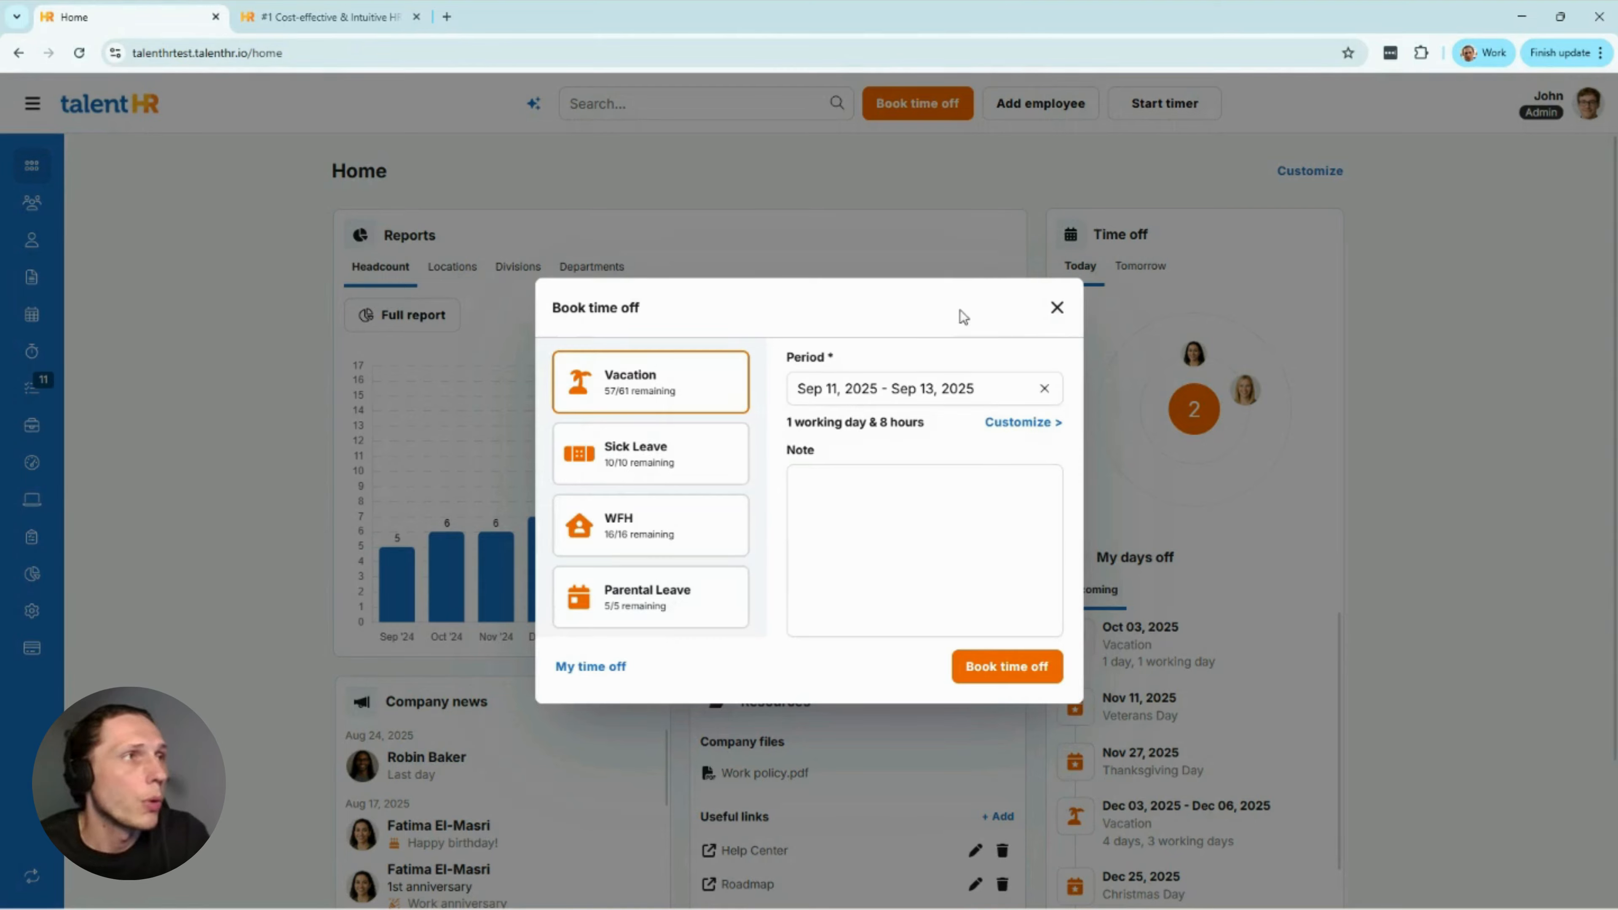
pyautogui.click(1057, 307)
# - View the pending time off requests waiting for action
pyautogui.click(34, 106)
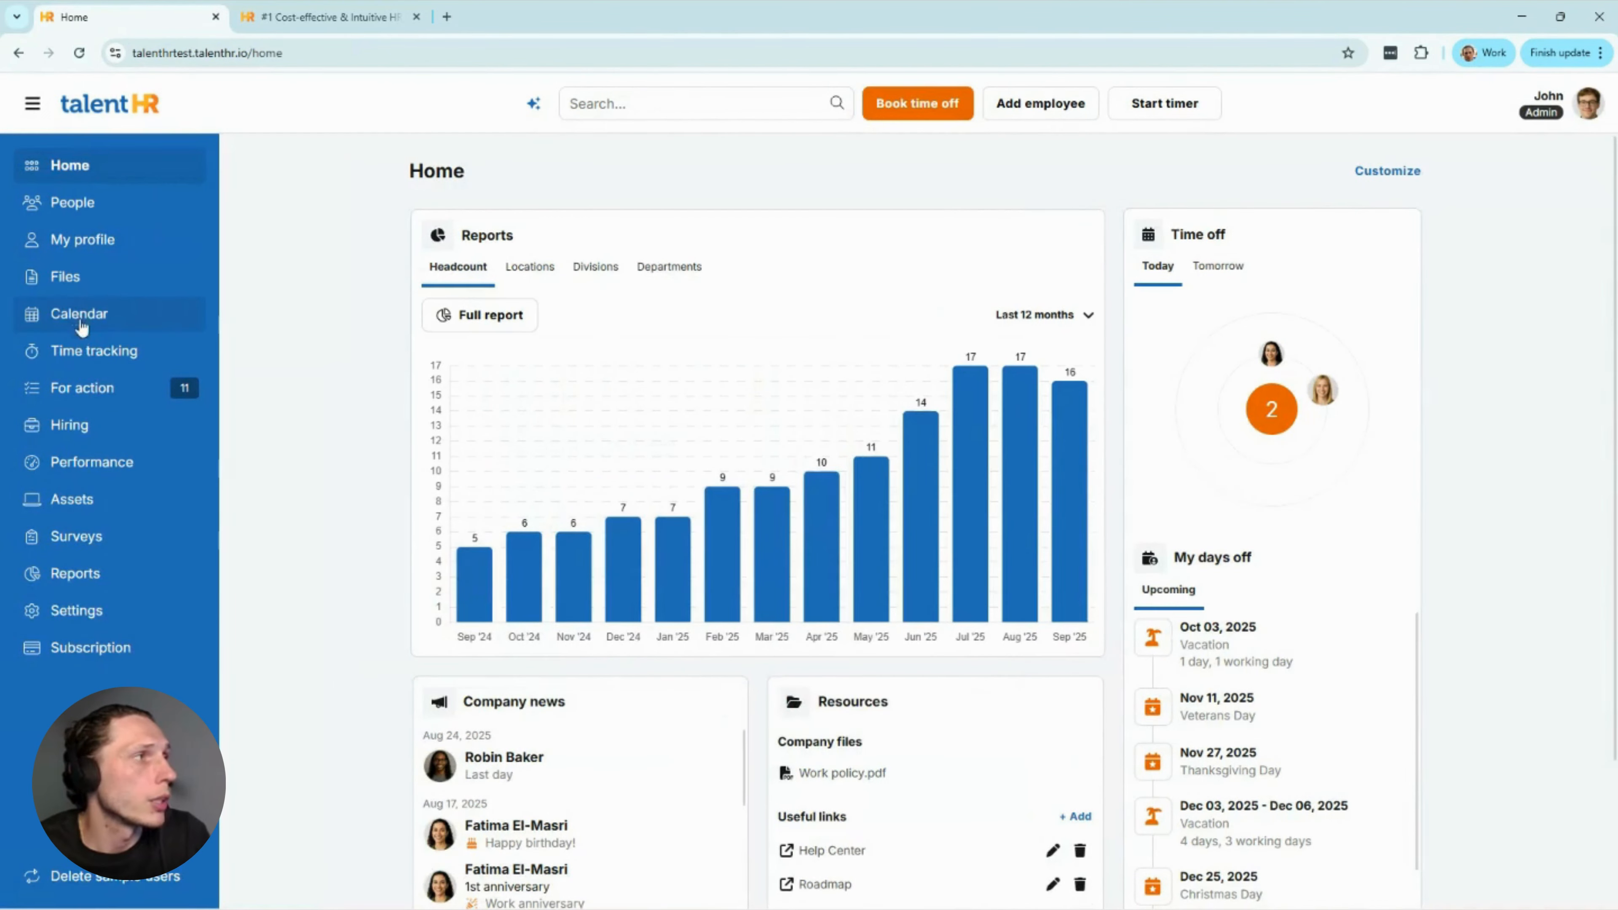
pyautogui.click(107, 385)
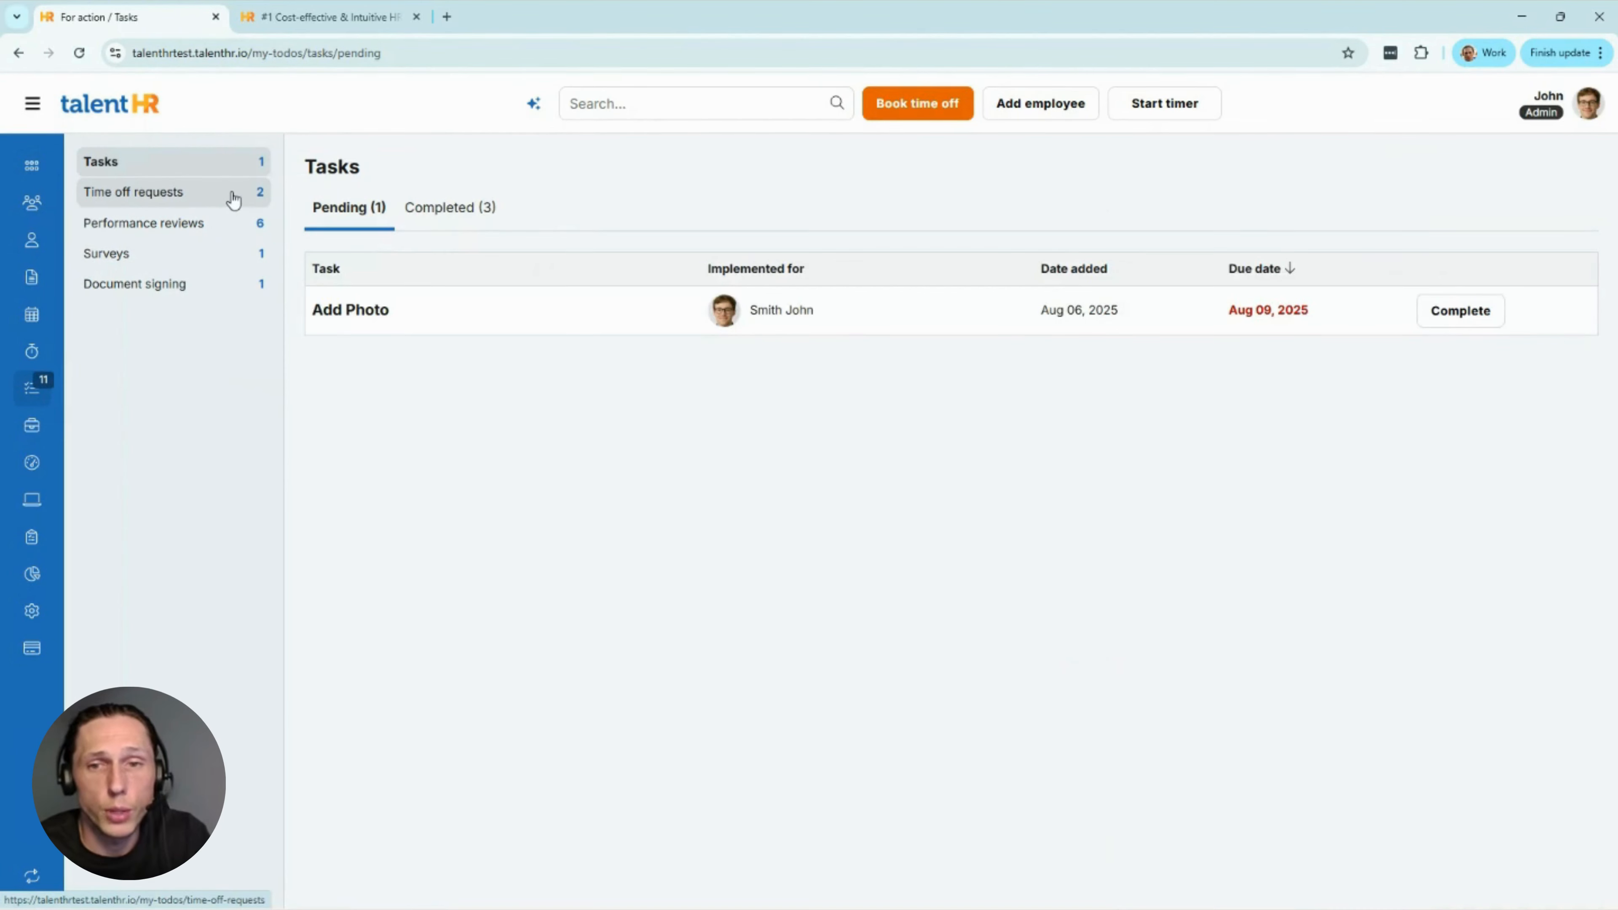
pyautogui.click(233, 199)
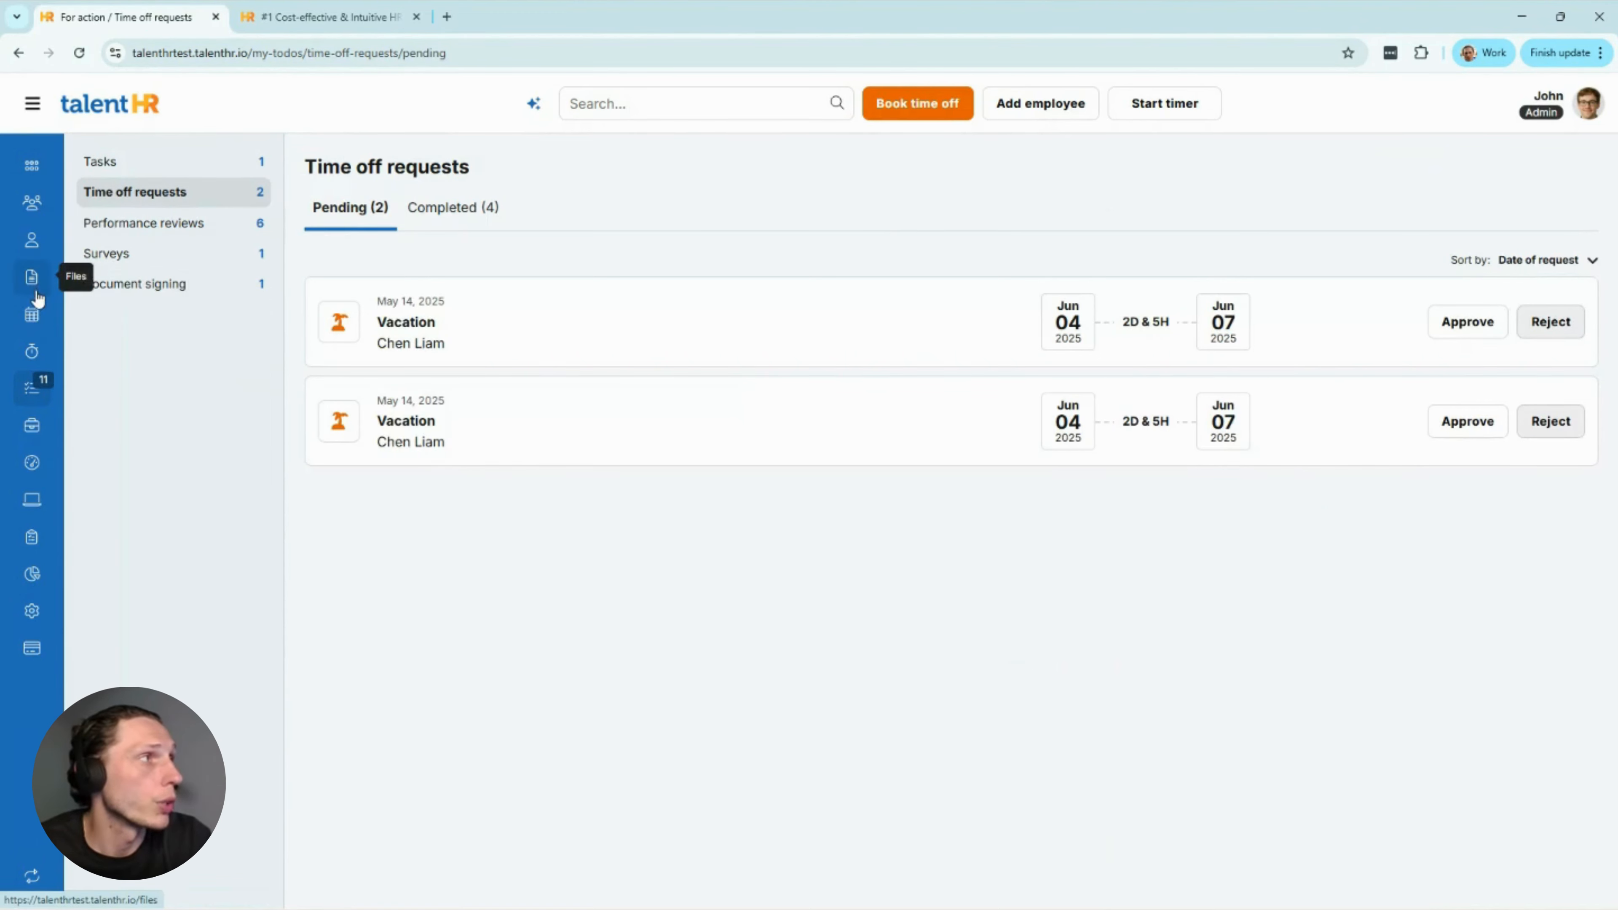
# - Look over the team's time off calendar in matrix and calendar view, and review the available filters
pyautogui.click(32, 312)
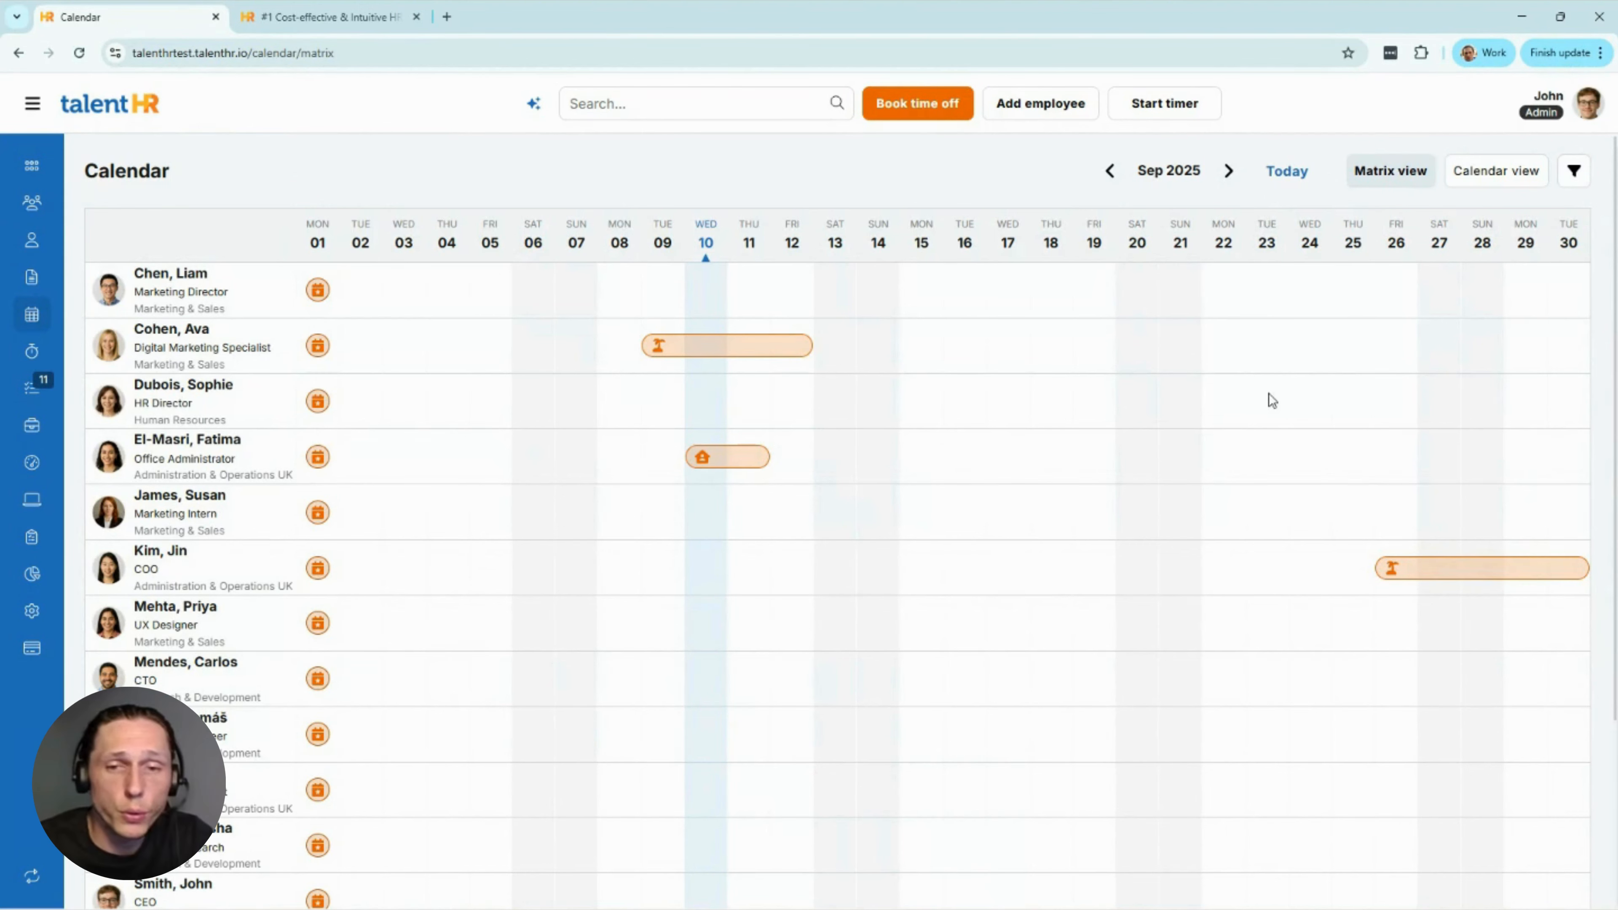
pyautogui.click(1506, 171)
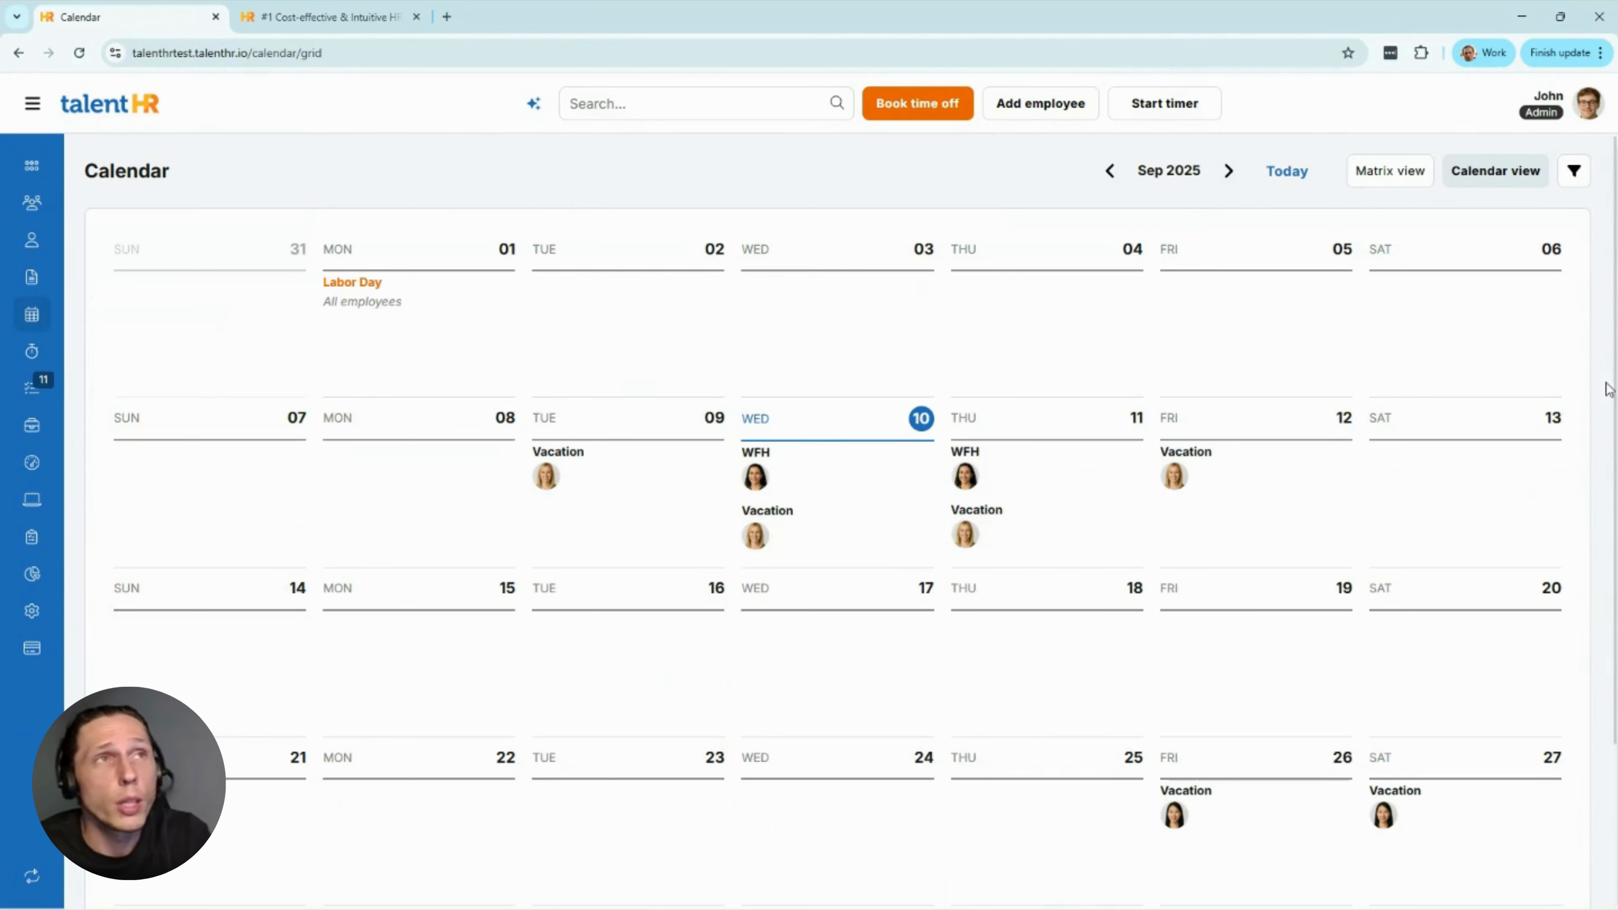
pyautogui.click(1576, 172)
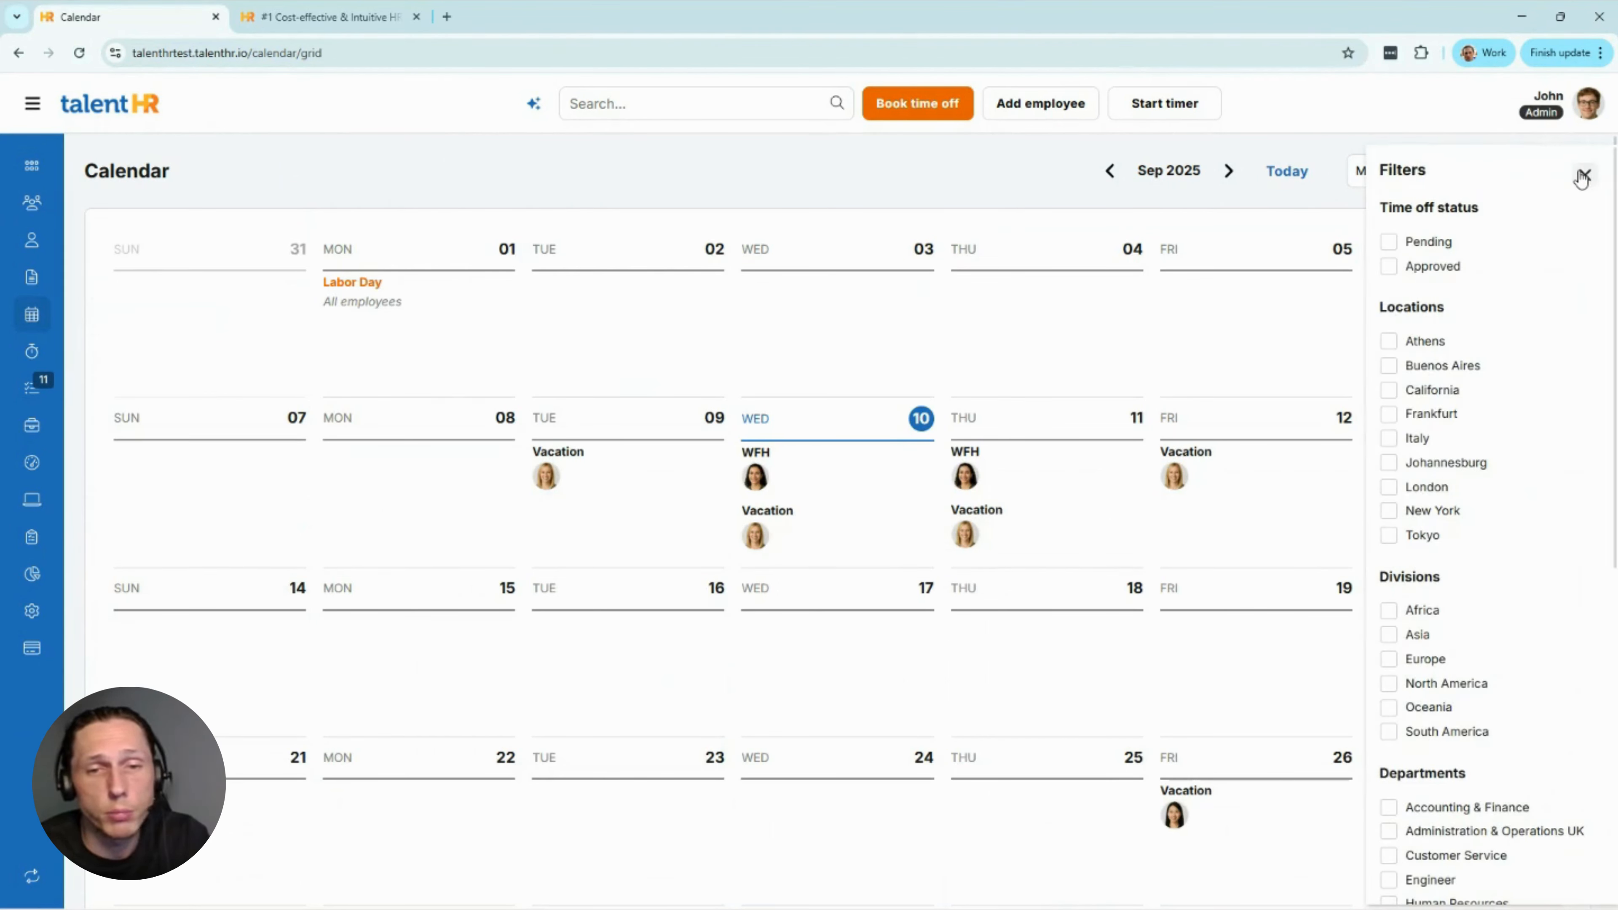
pyautogui.scroll(-5, 1580, 306)
pyautogui.scroll(-4, 1579, 333)
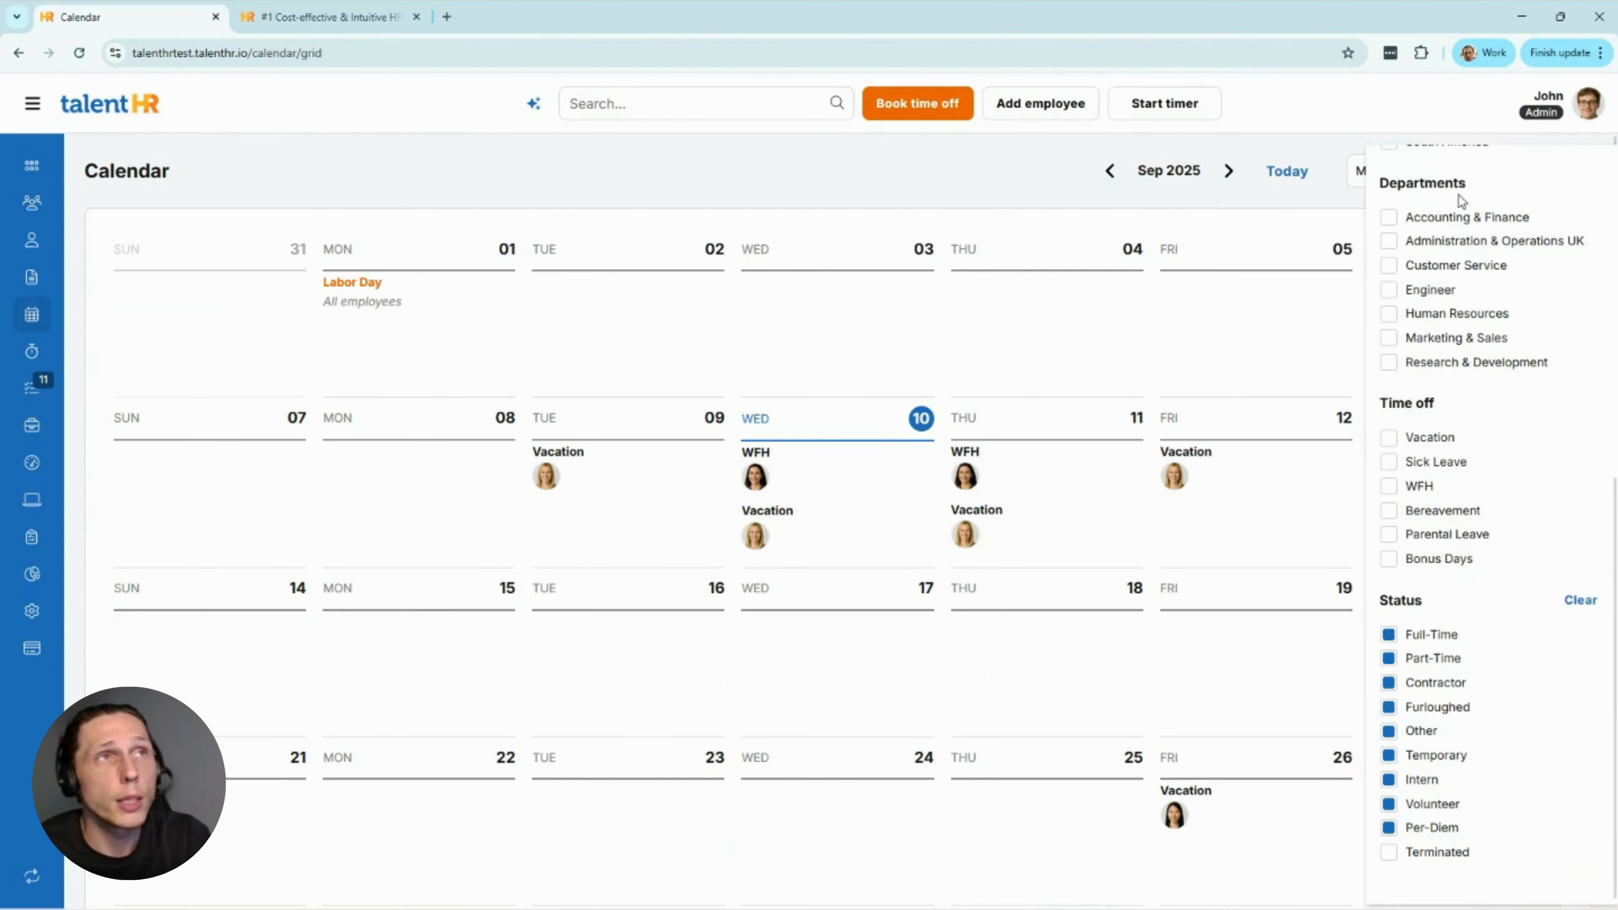
pyautogui.click(1371, 118)
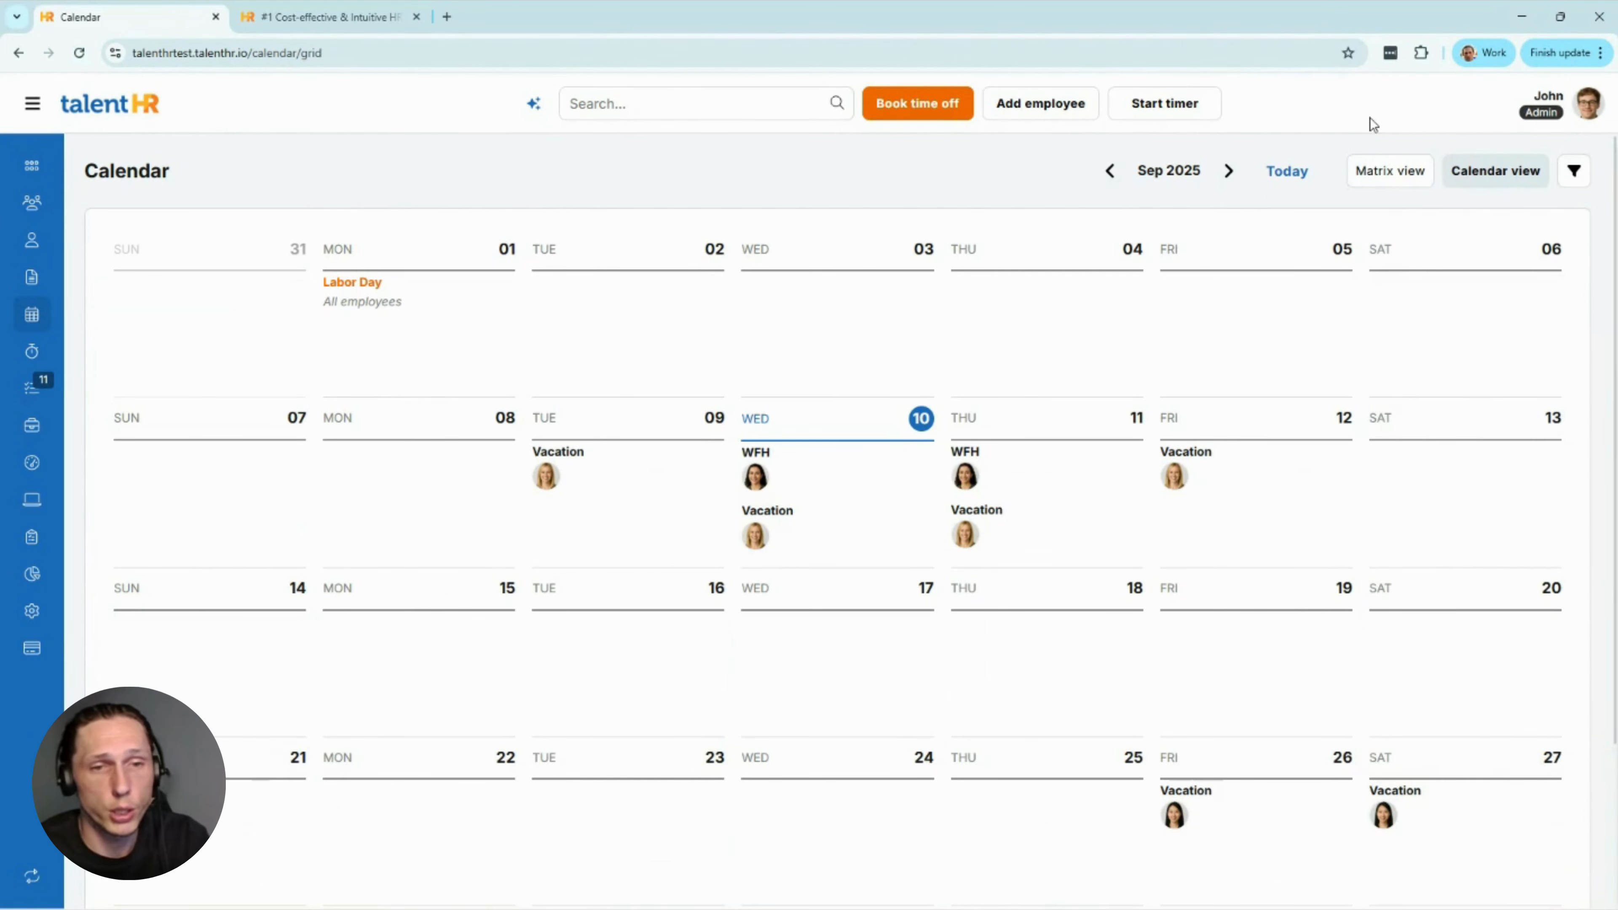
# - Open the time off settings
pyautogui.click(32, 610)
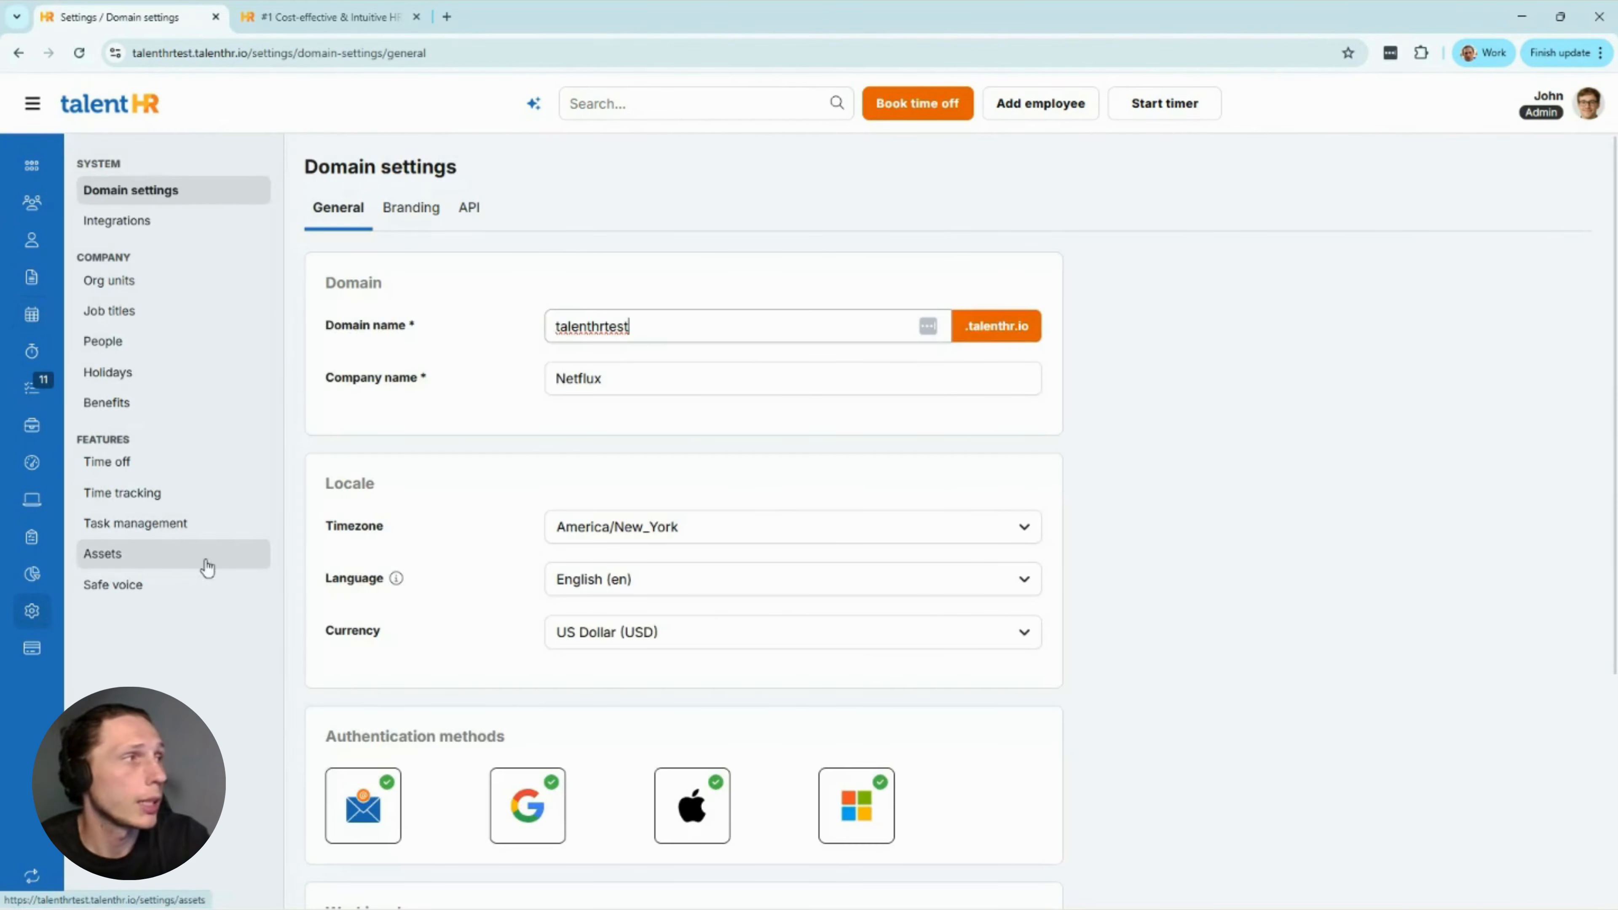
pyautogui.click(191, 471)
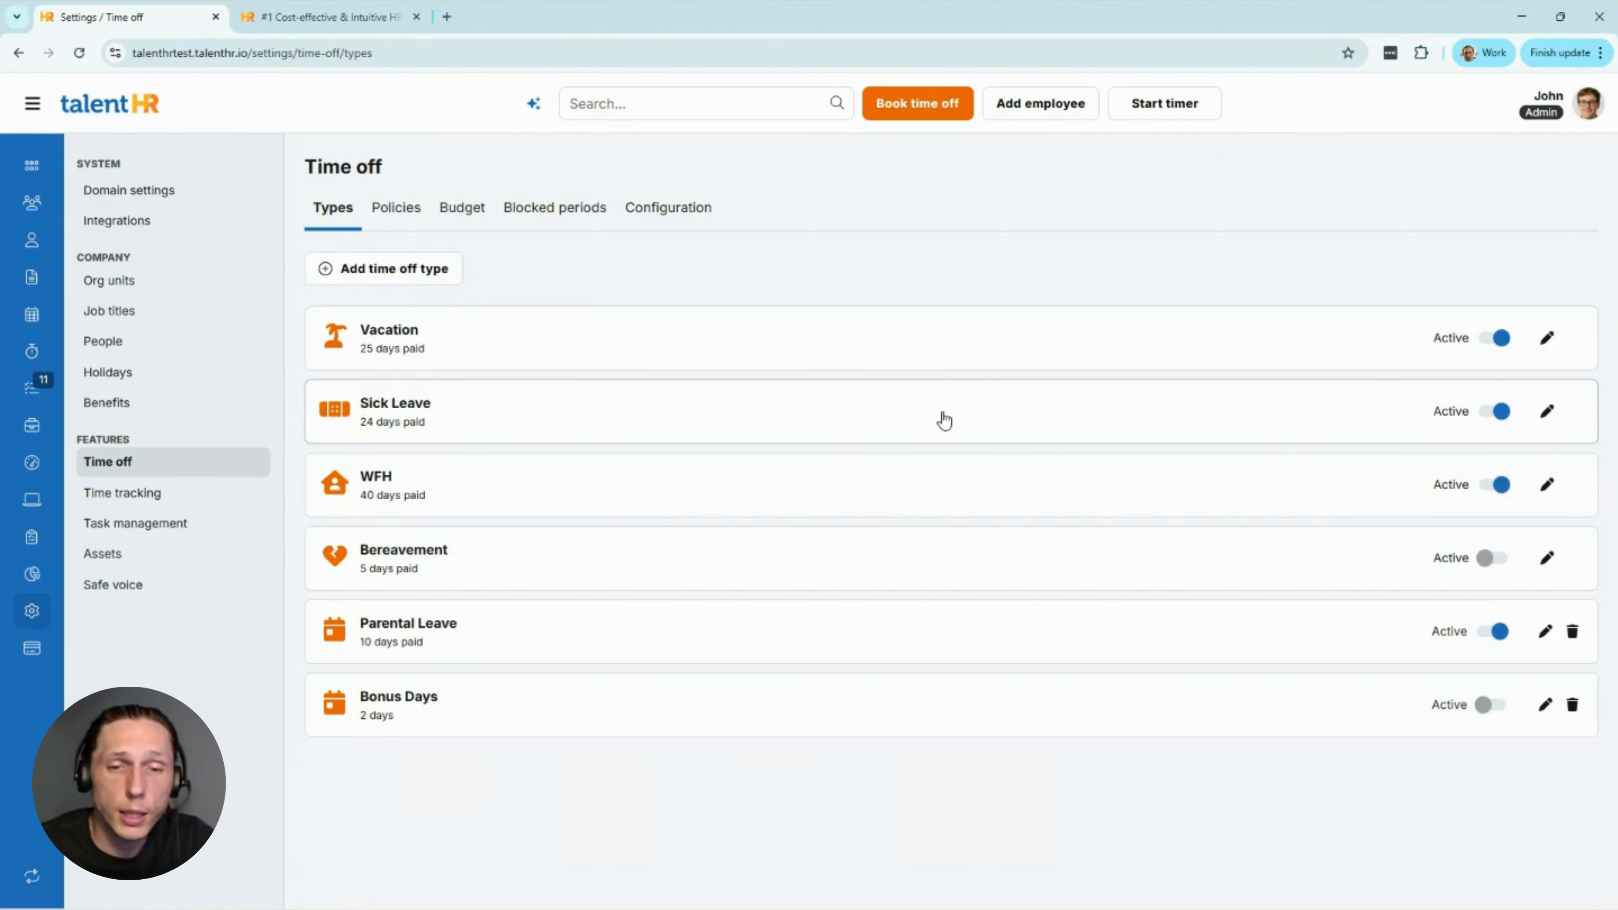
# - Begin a new time off type named Volunteering
pyautogui.click(389, 272)
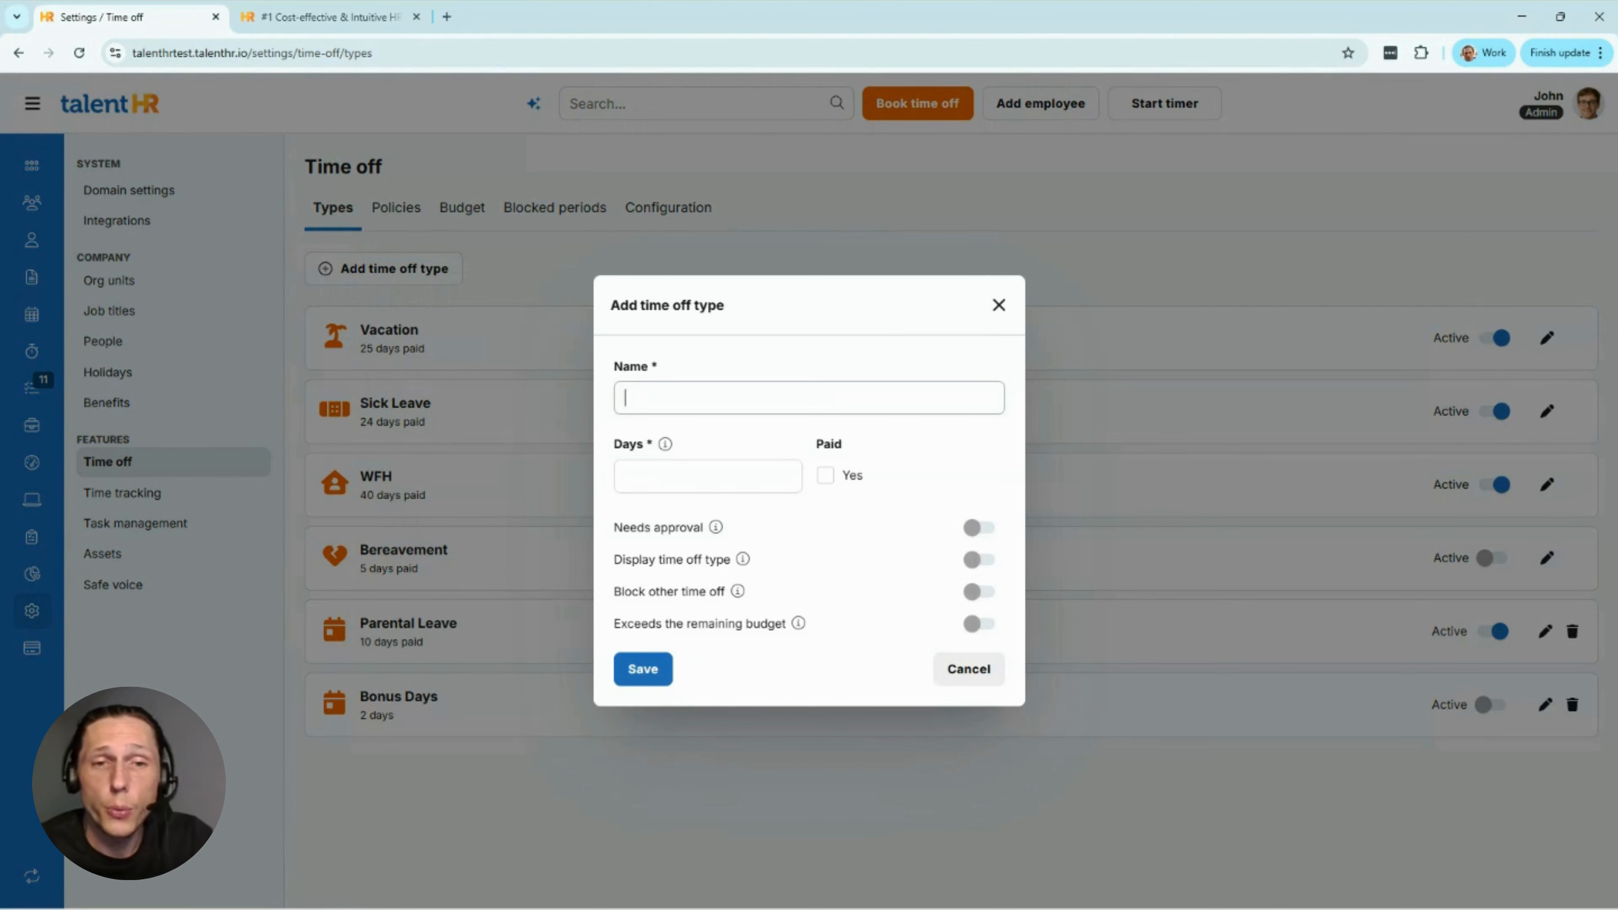
pyautogui.click(787, 406)
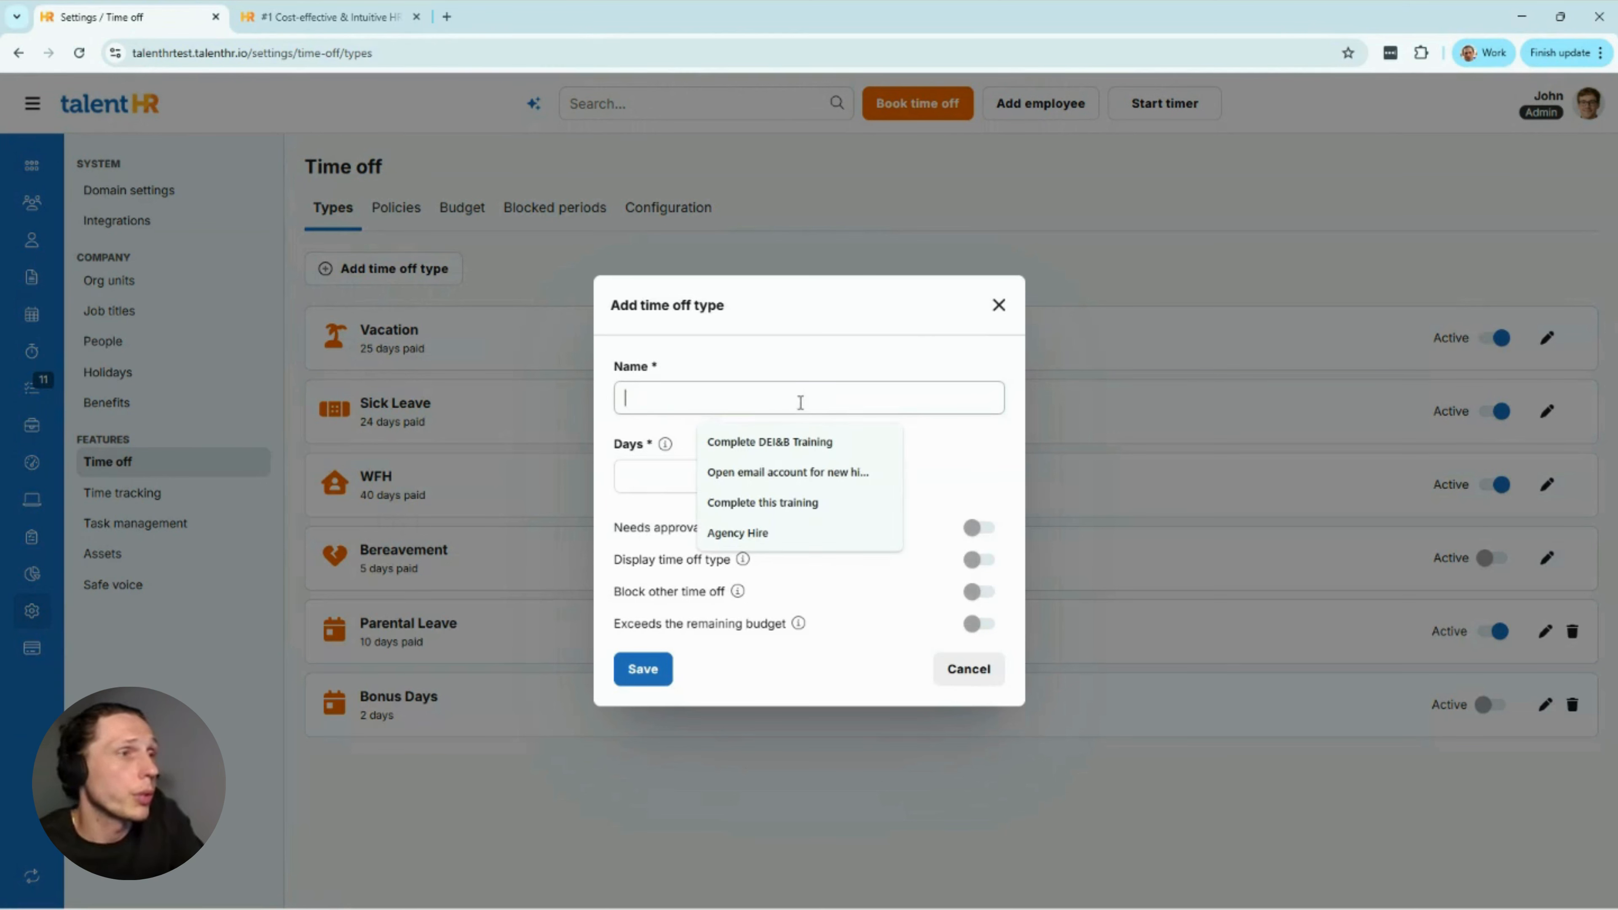
pyautogui.write('Volunterring')
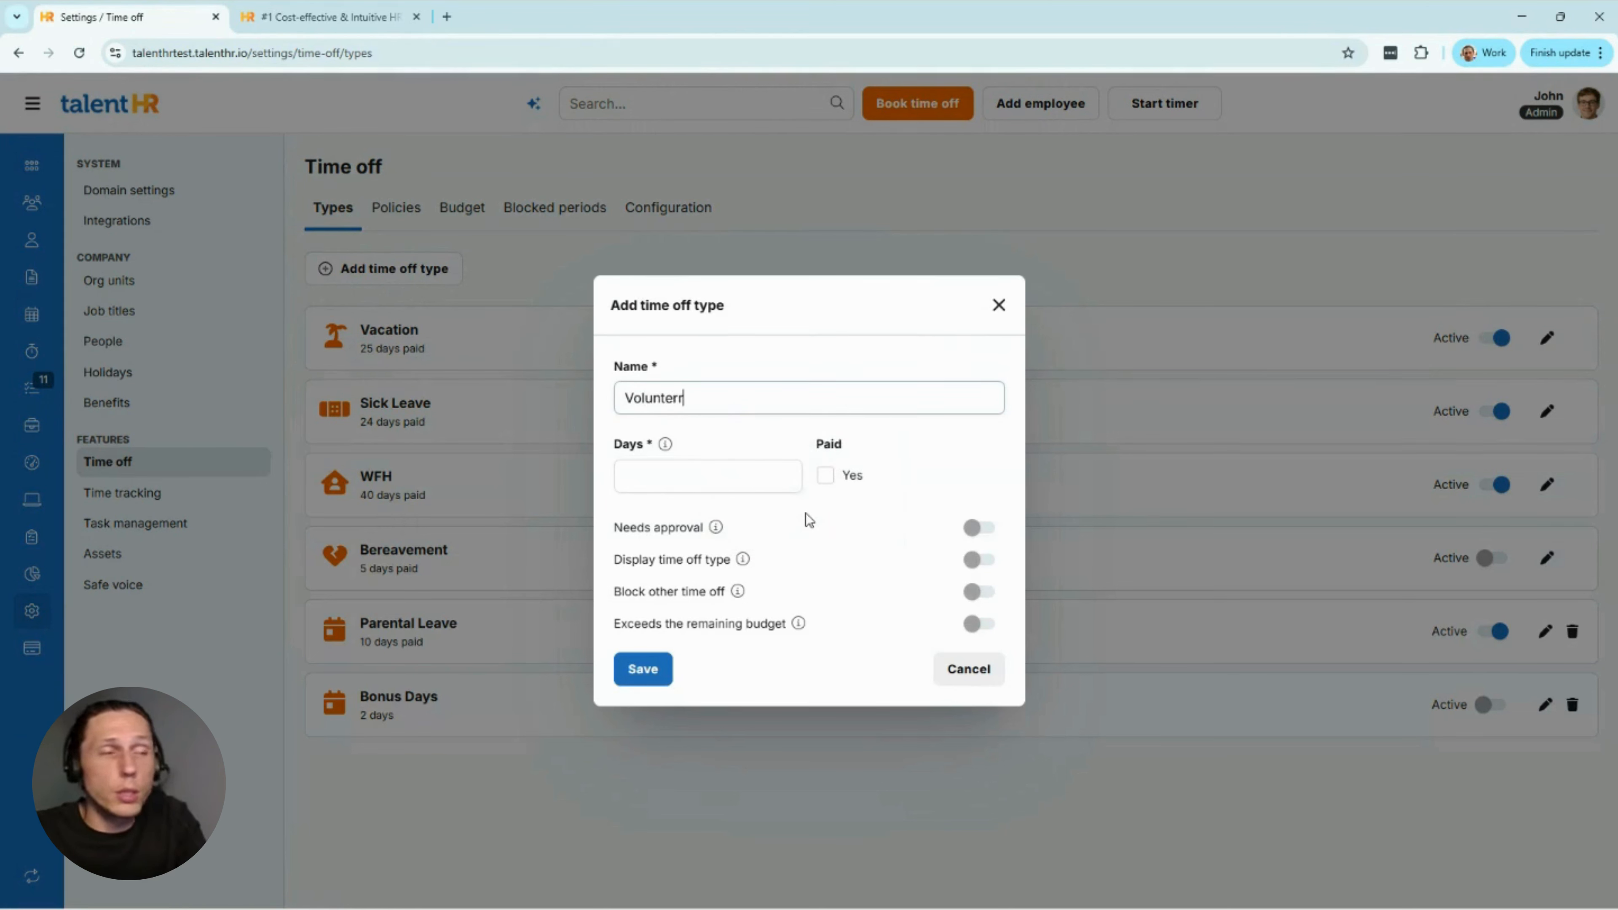
pyautogui.press('BackSpace')
pyautogui.press('BackSpace')
pyautogui.press('BackSpace')
pyautogui.press('BackSpace')
pyautogui.press('BackSpace')
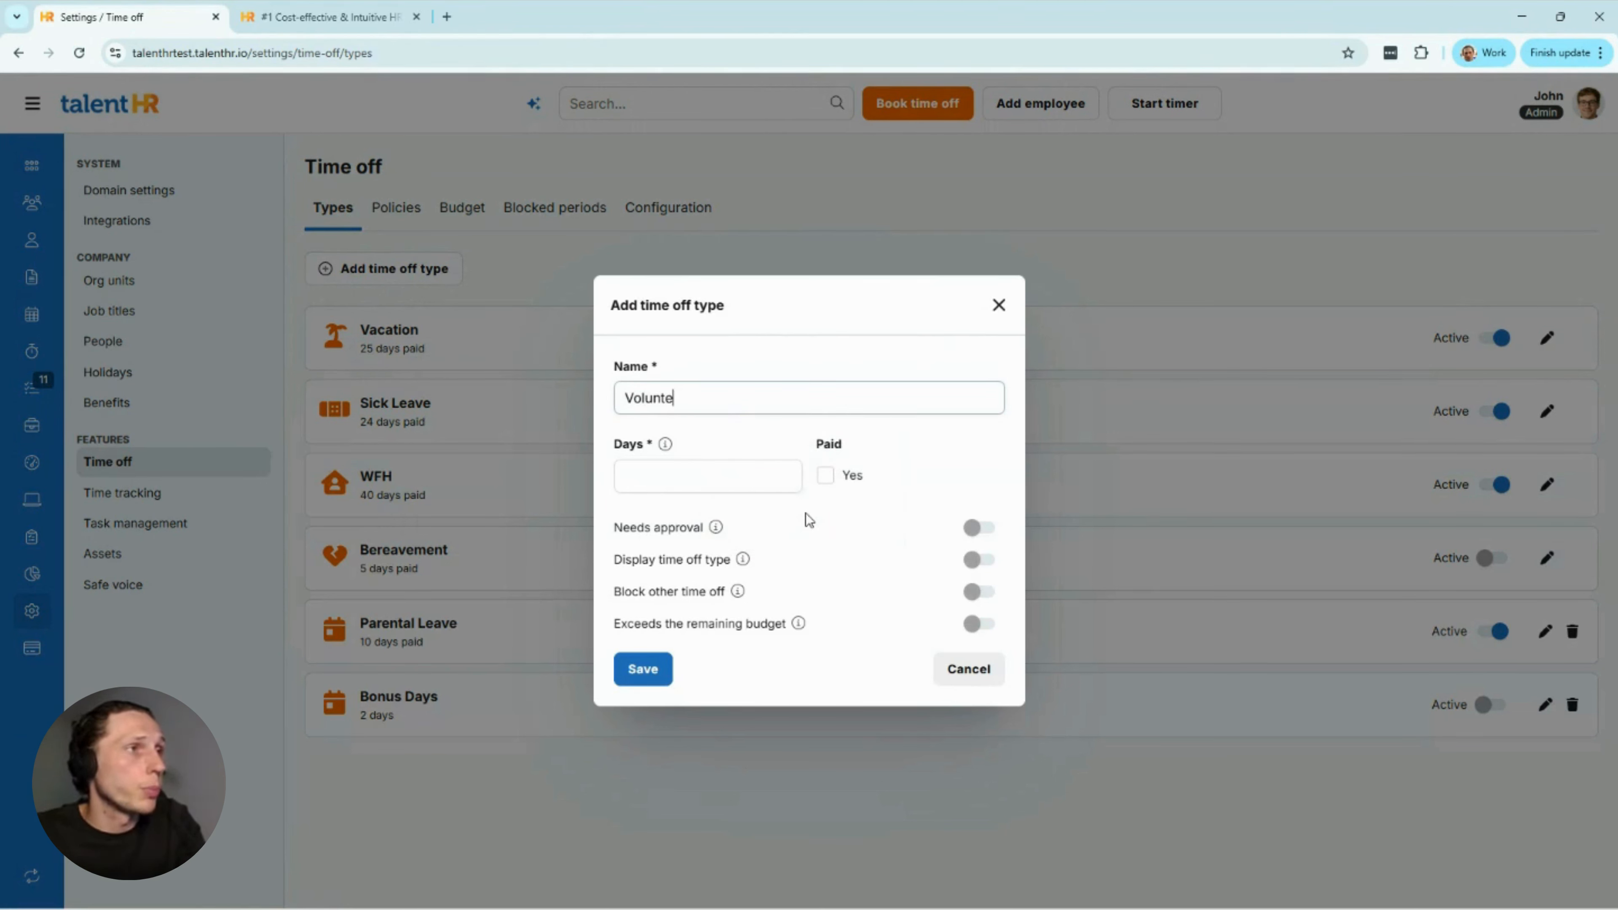
pyautogui.write('ering')
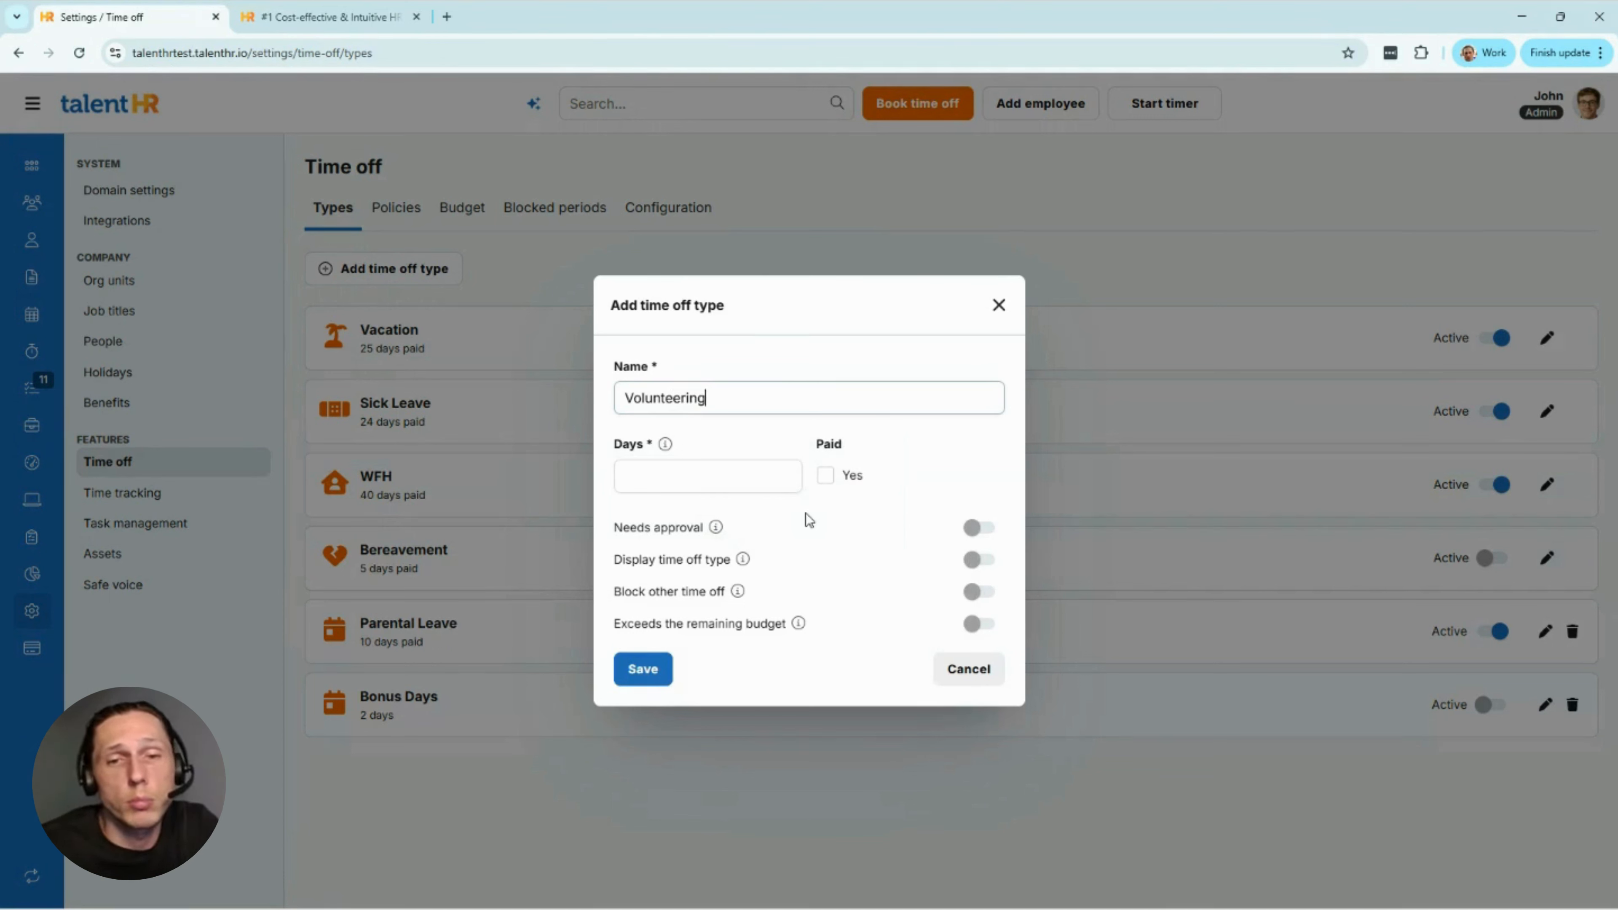
# - Set the new time off type's allowance to 3 days and close the form without saving
pyautogui.click(734, 482)
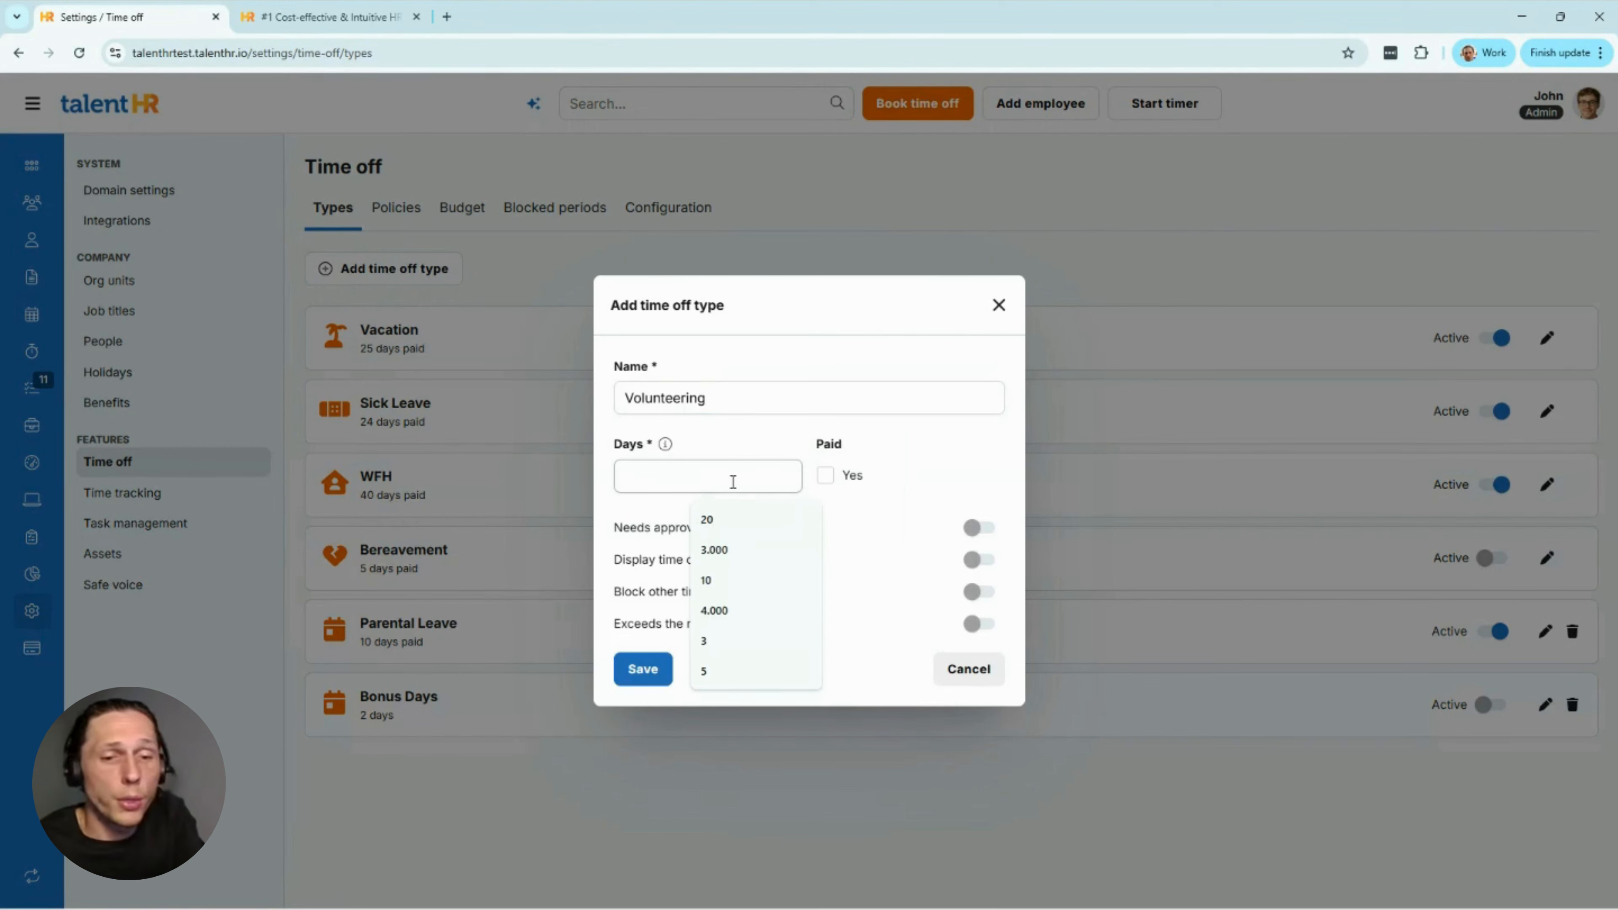
pyautogui.write('3')
pyautogui.click(913, 490)
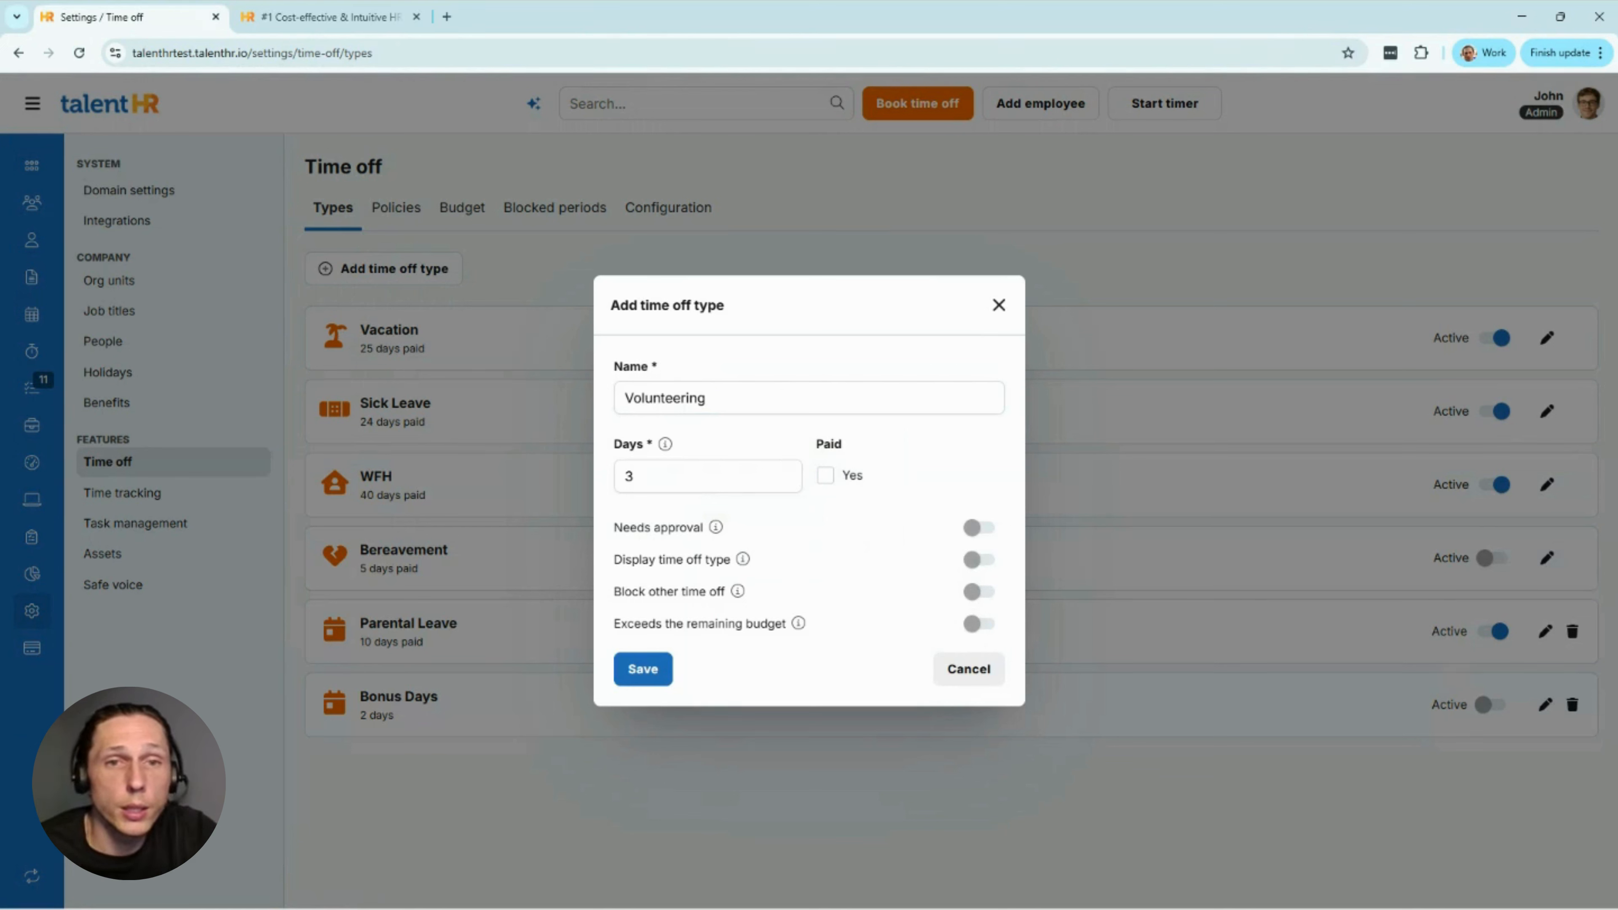
pyautogui.click(998, 305)
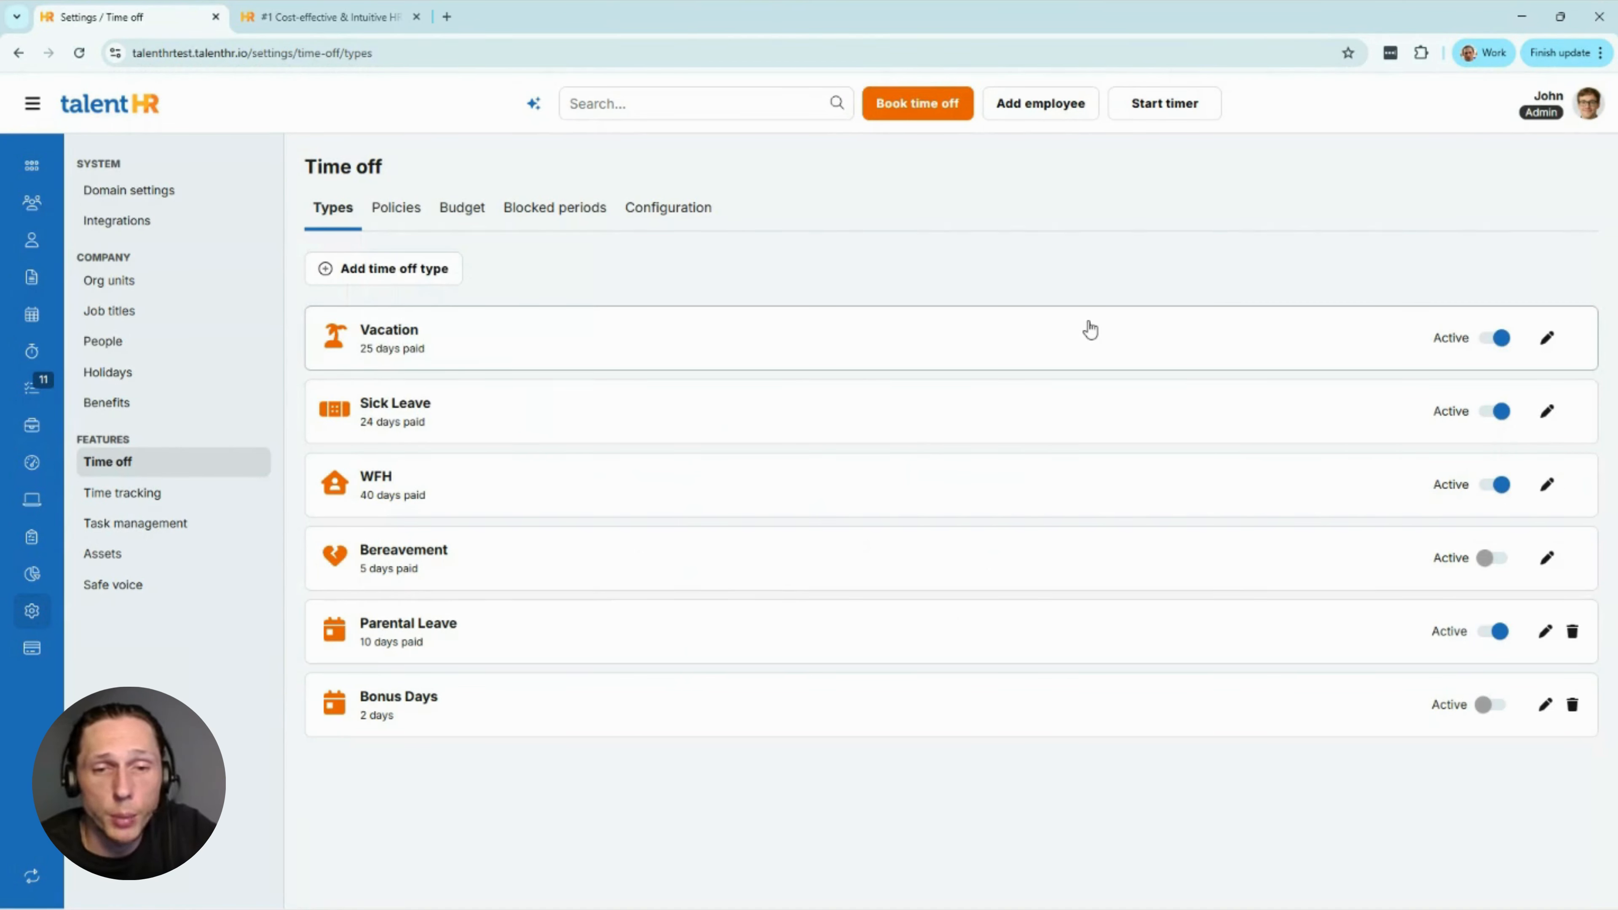
# - Start a new time off policy and set its starting balance to No
pyautogui.click(418, 220)
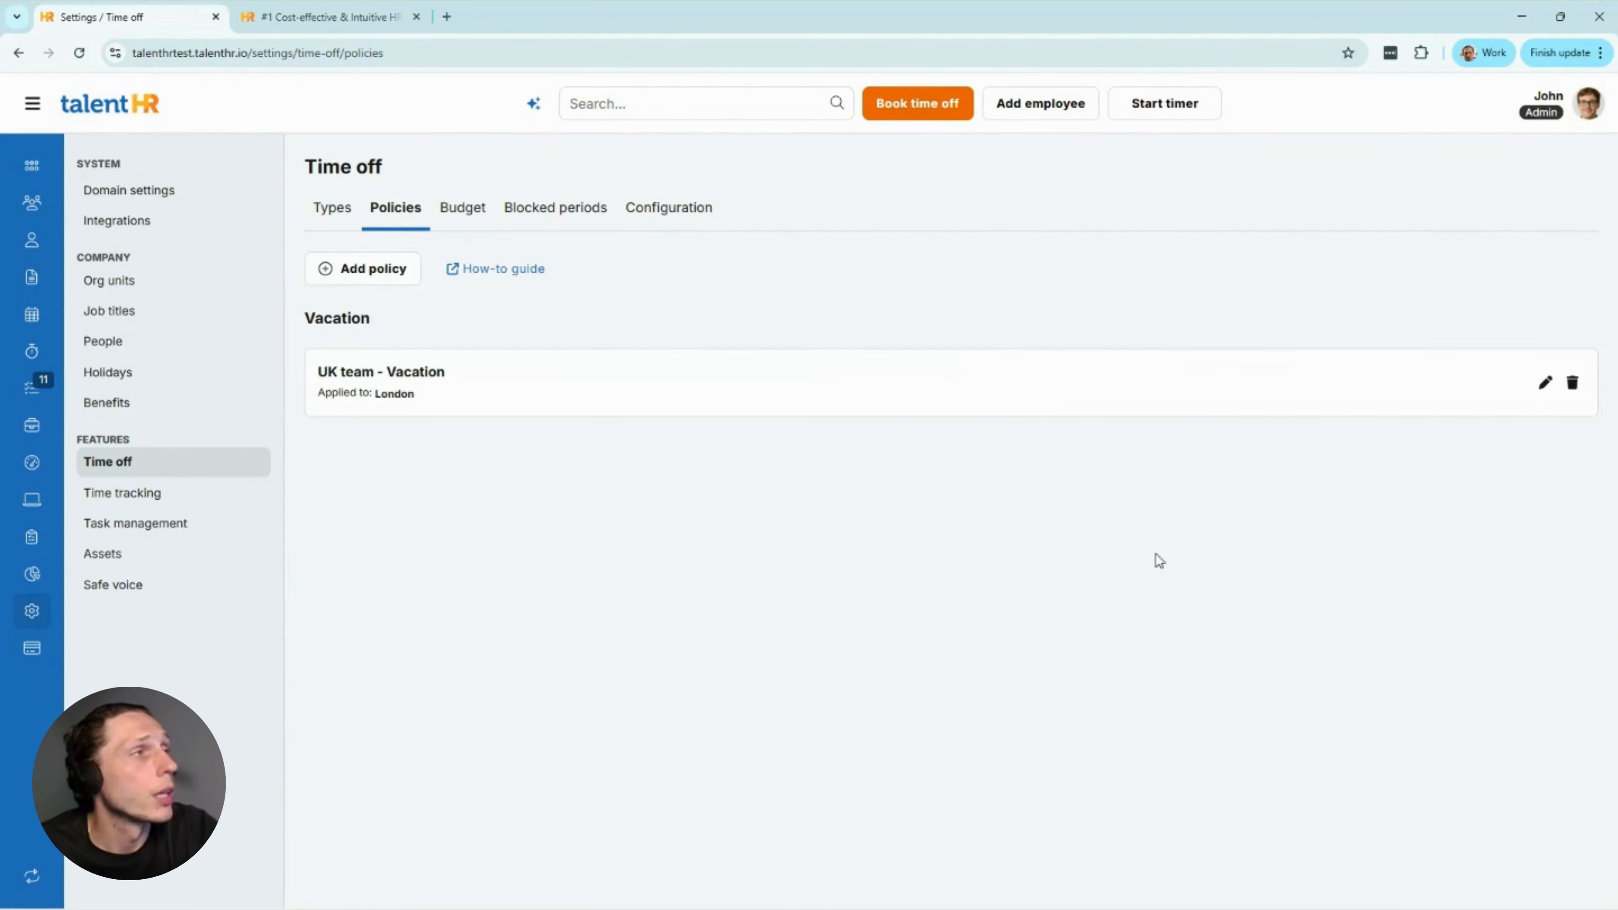
pyautogui.click(398, 275)
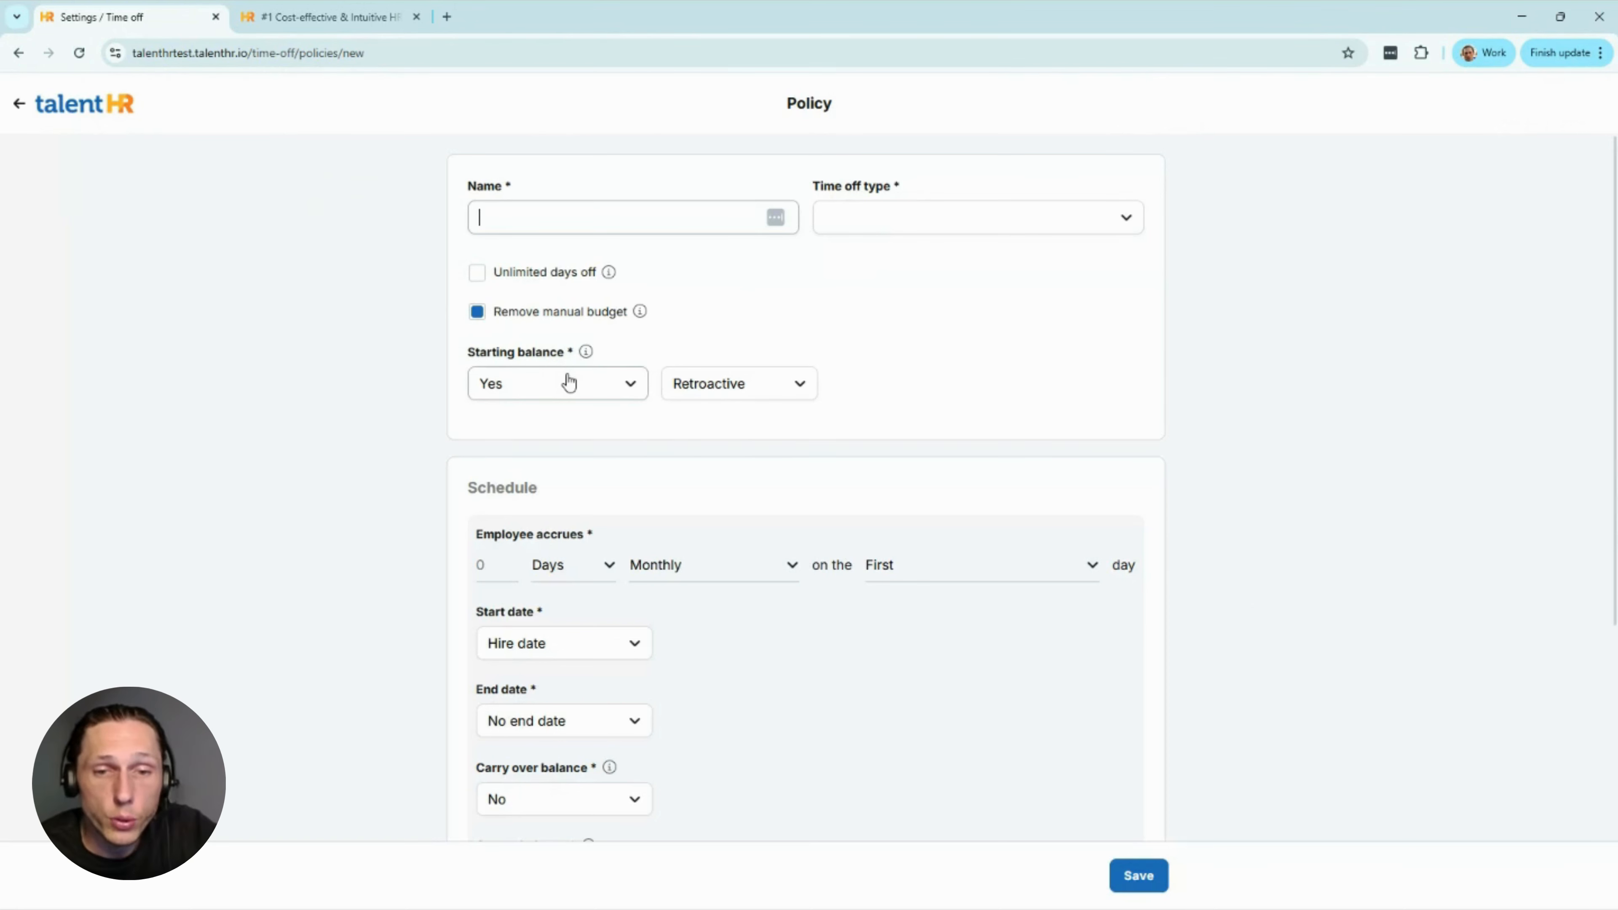
pyautogui.click(694, 385)
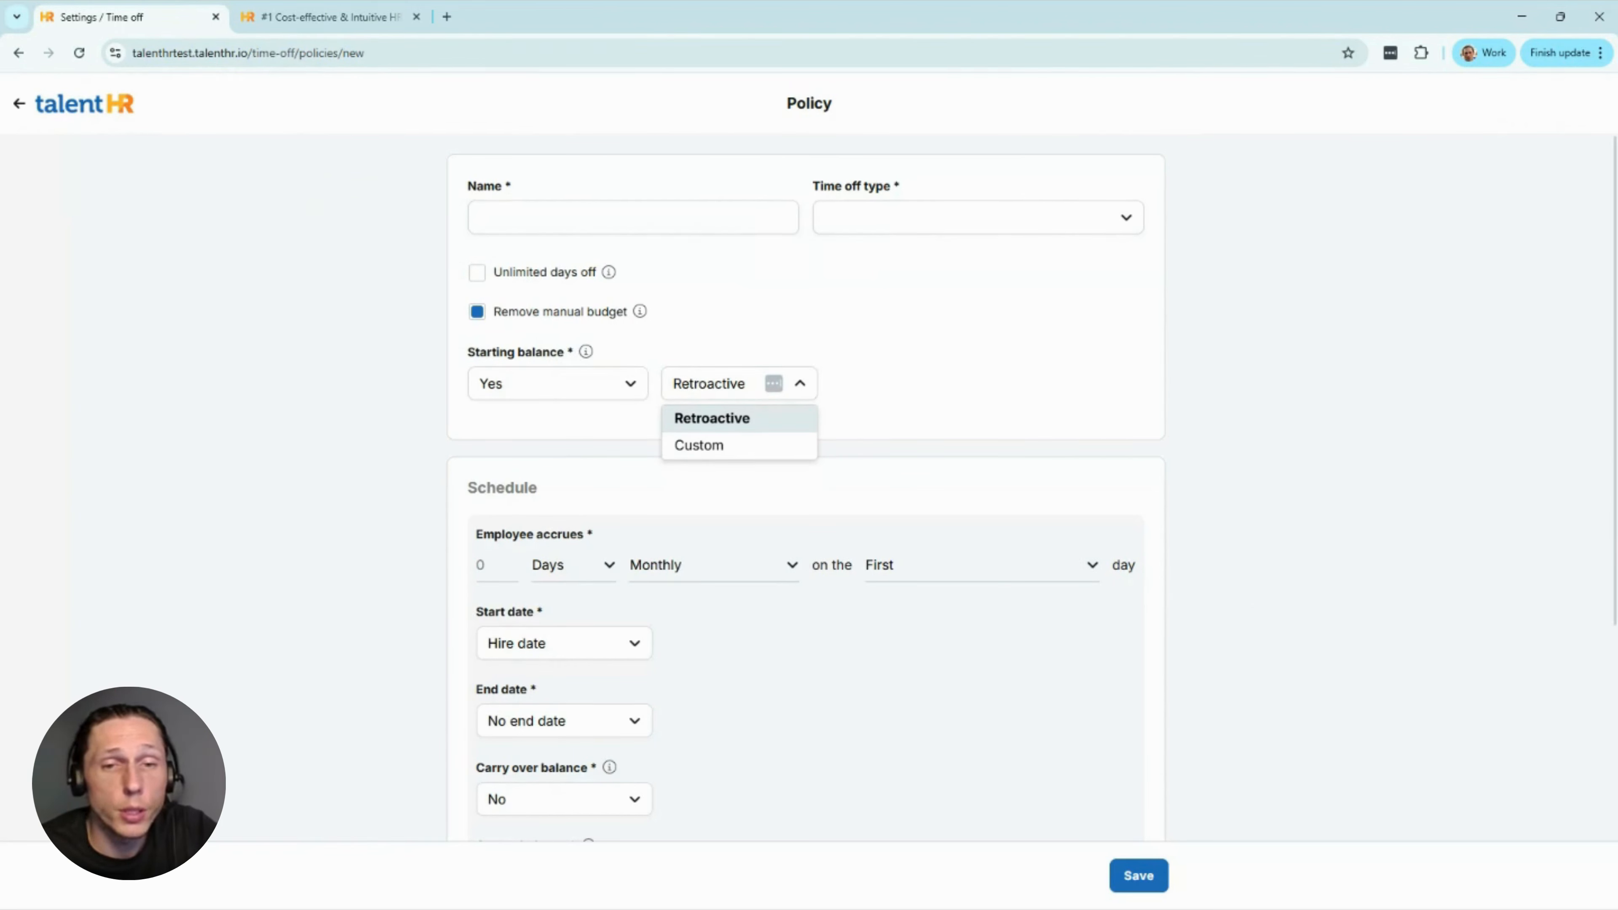
pyautogui.click(596, 386)
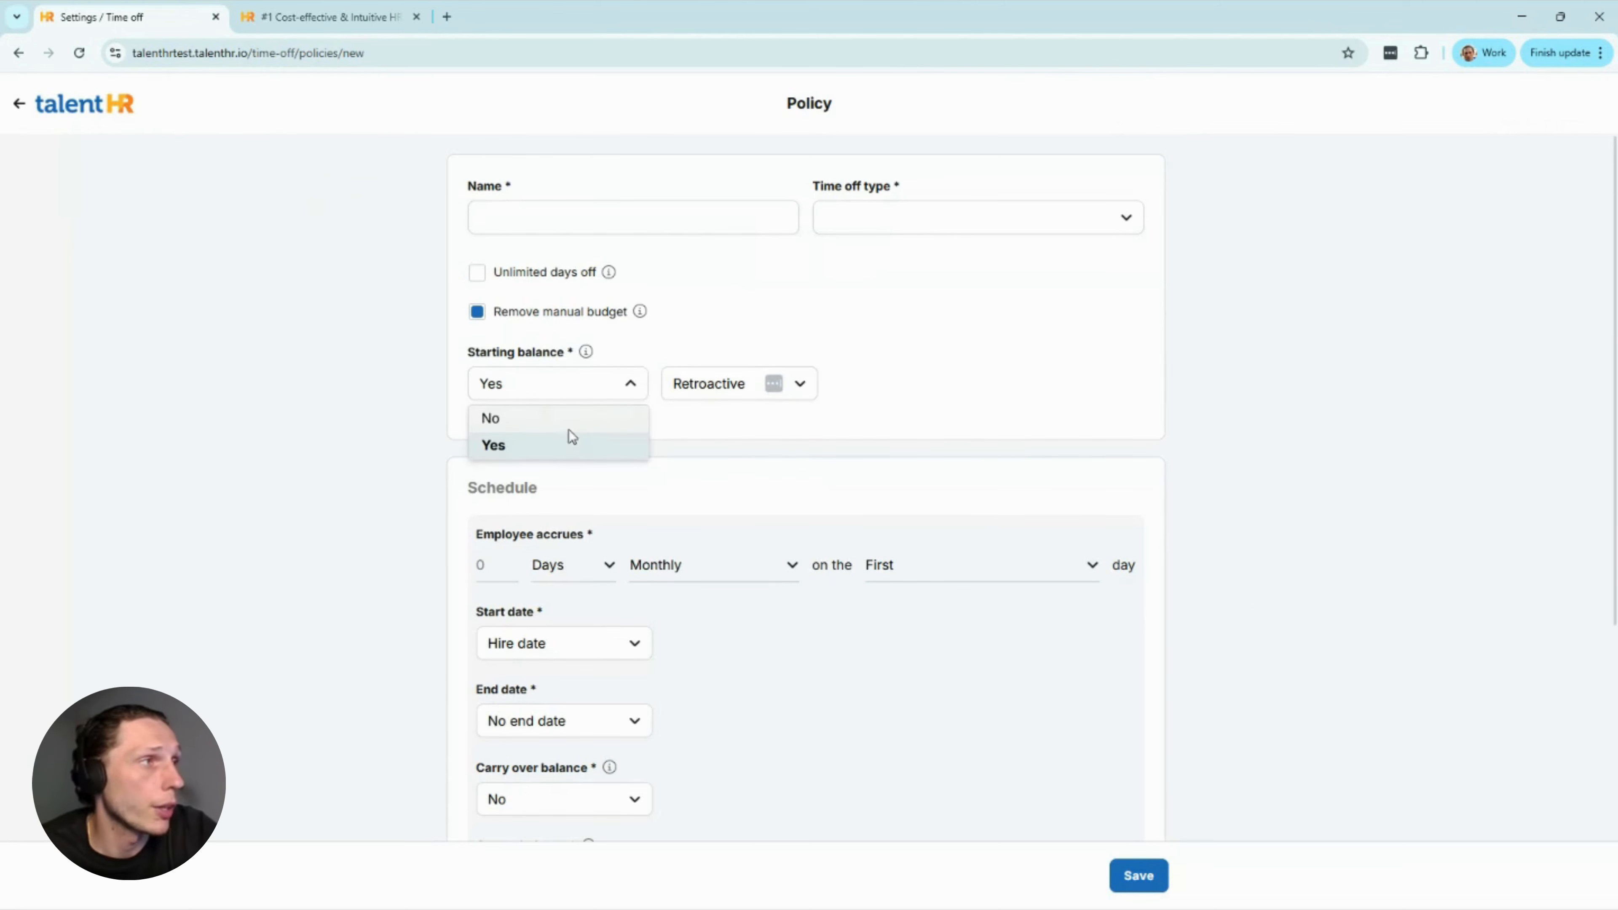
pyautogui.click(560, 418)
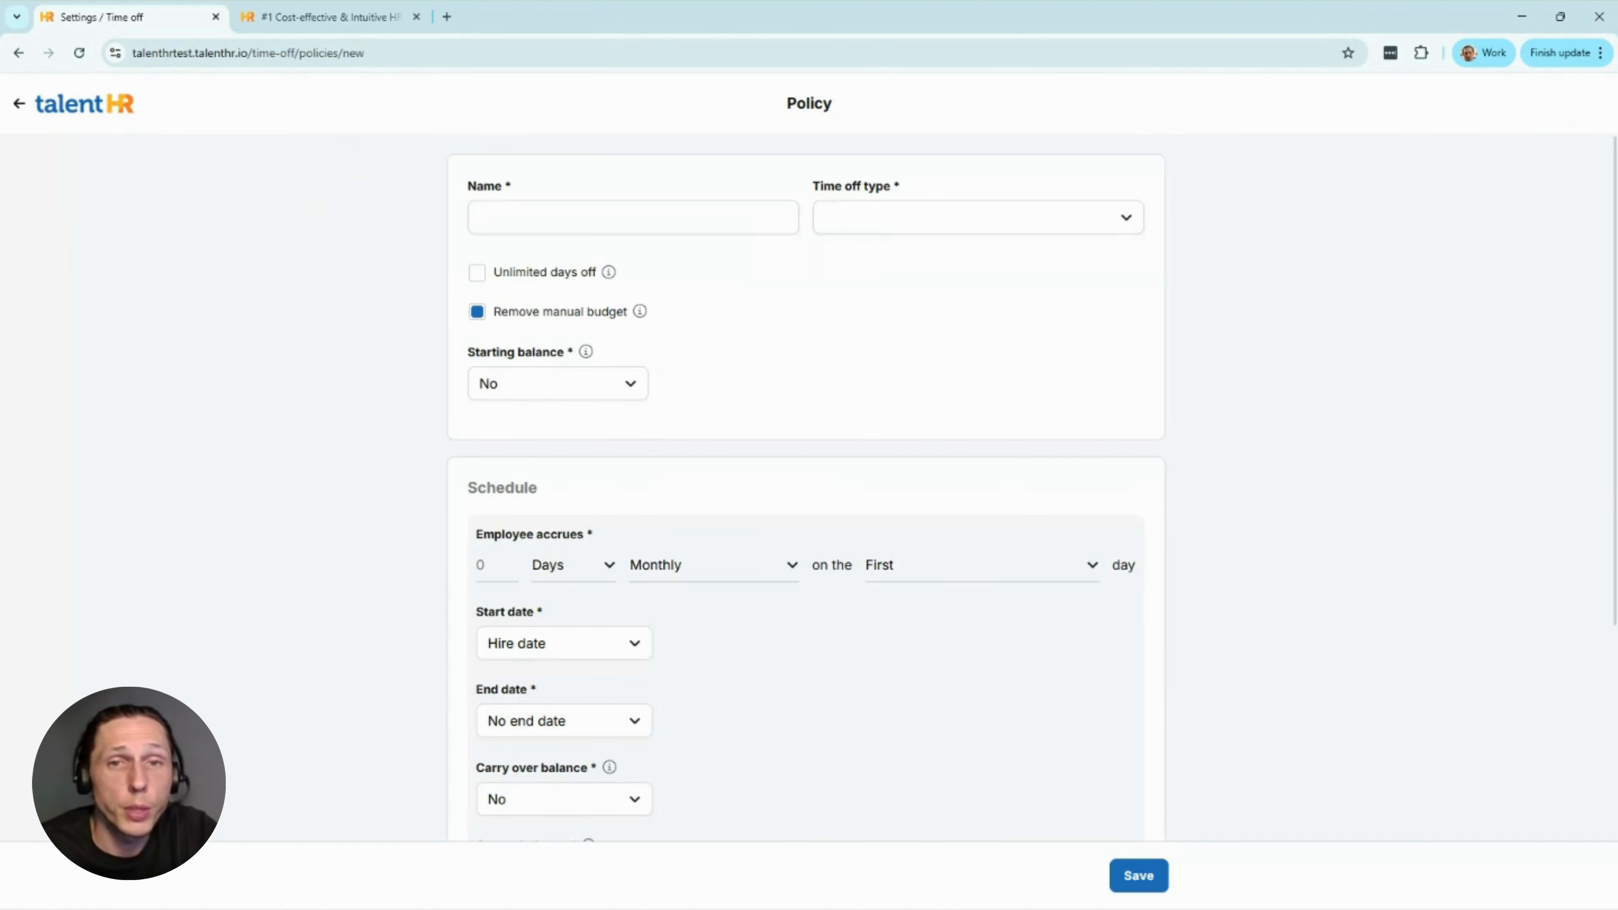
# - Review the available options for the policy's accrual unit, accrual frequency, accrual day and start date
pyautogui.click(586, 567)
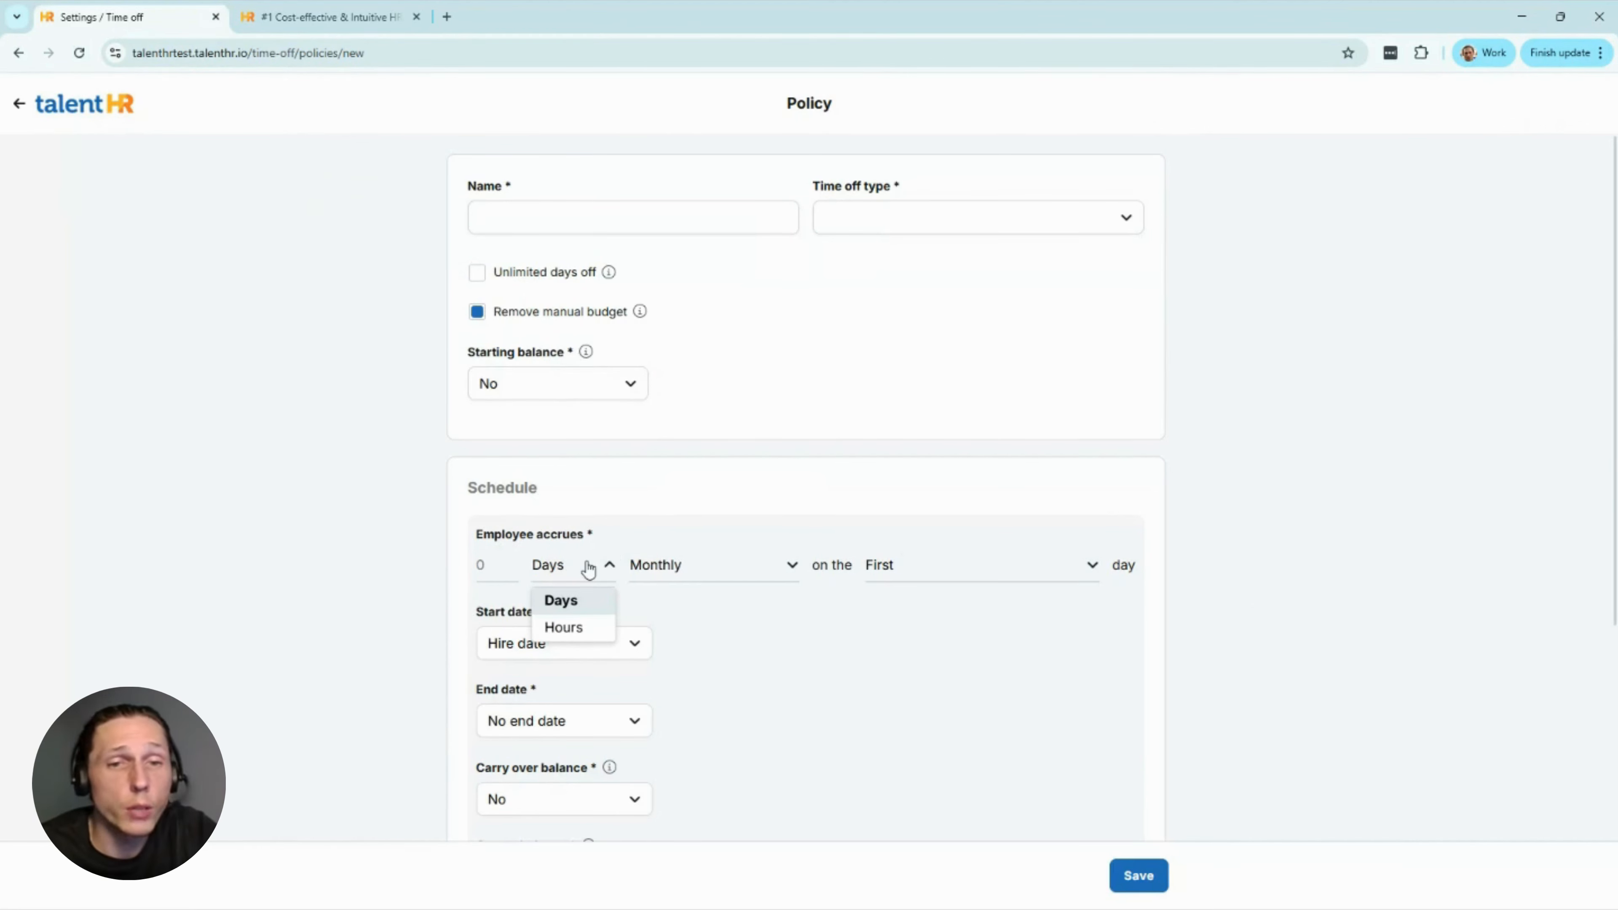
pyautogui.click(663, 572)
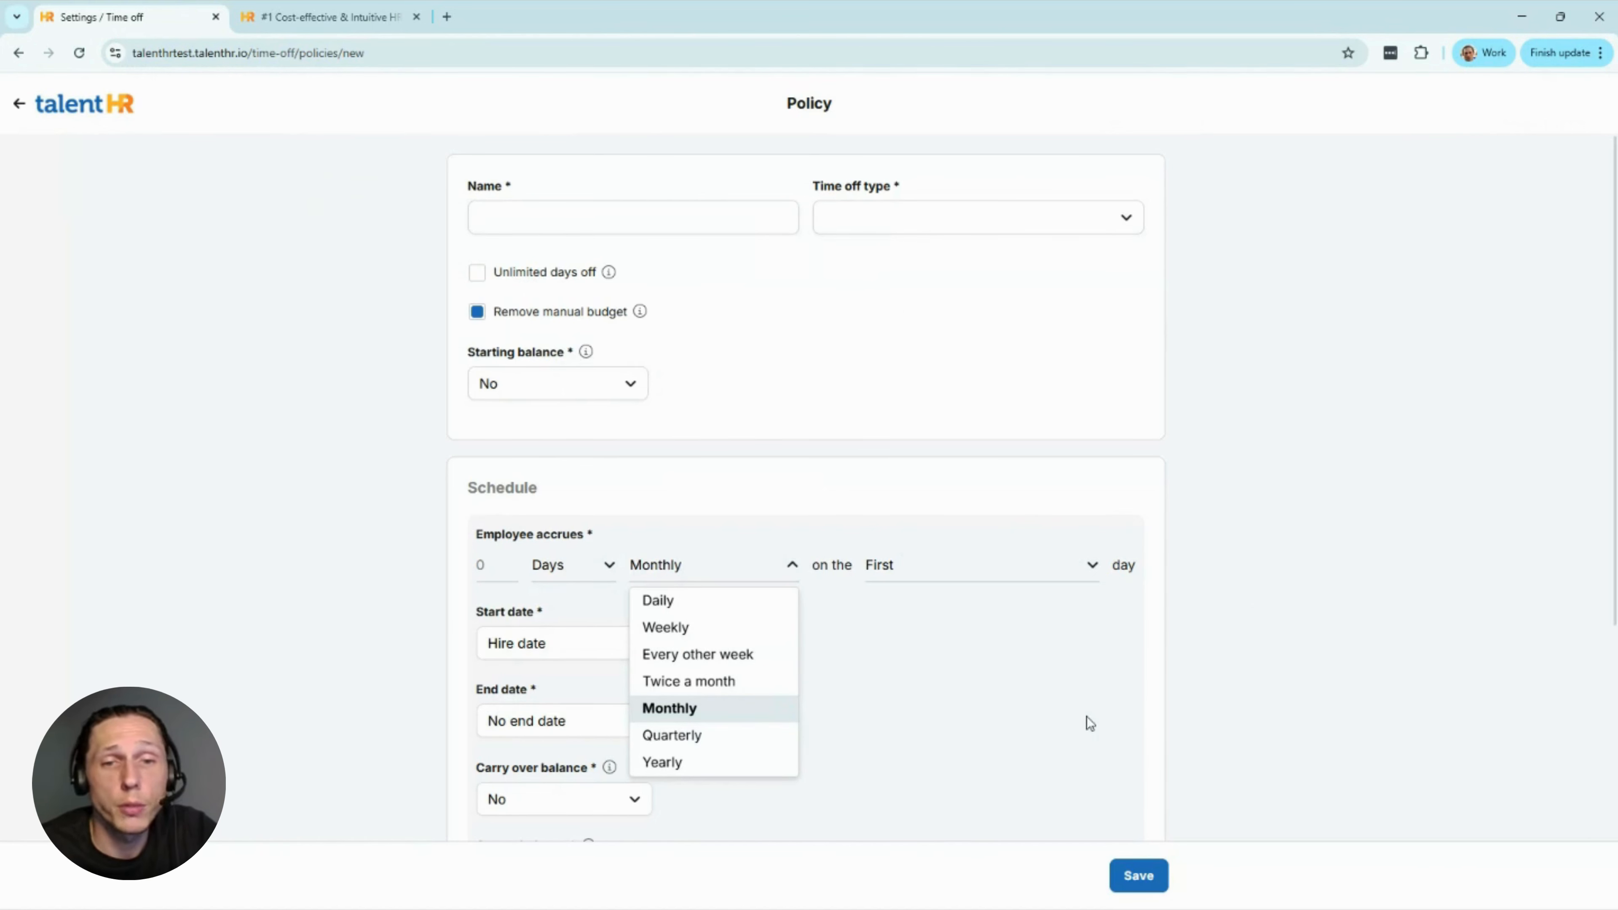
pyautogui.click(1114, 653)
pyautogui.click(992, 566)
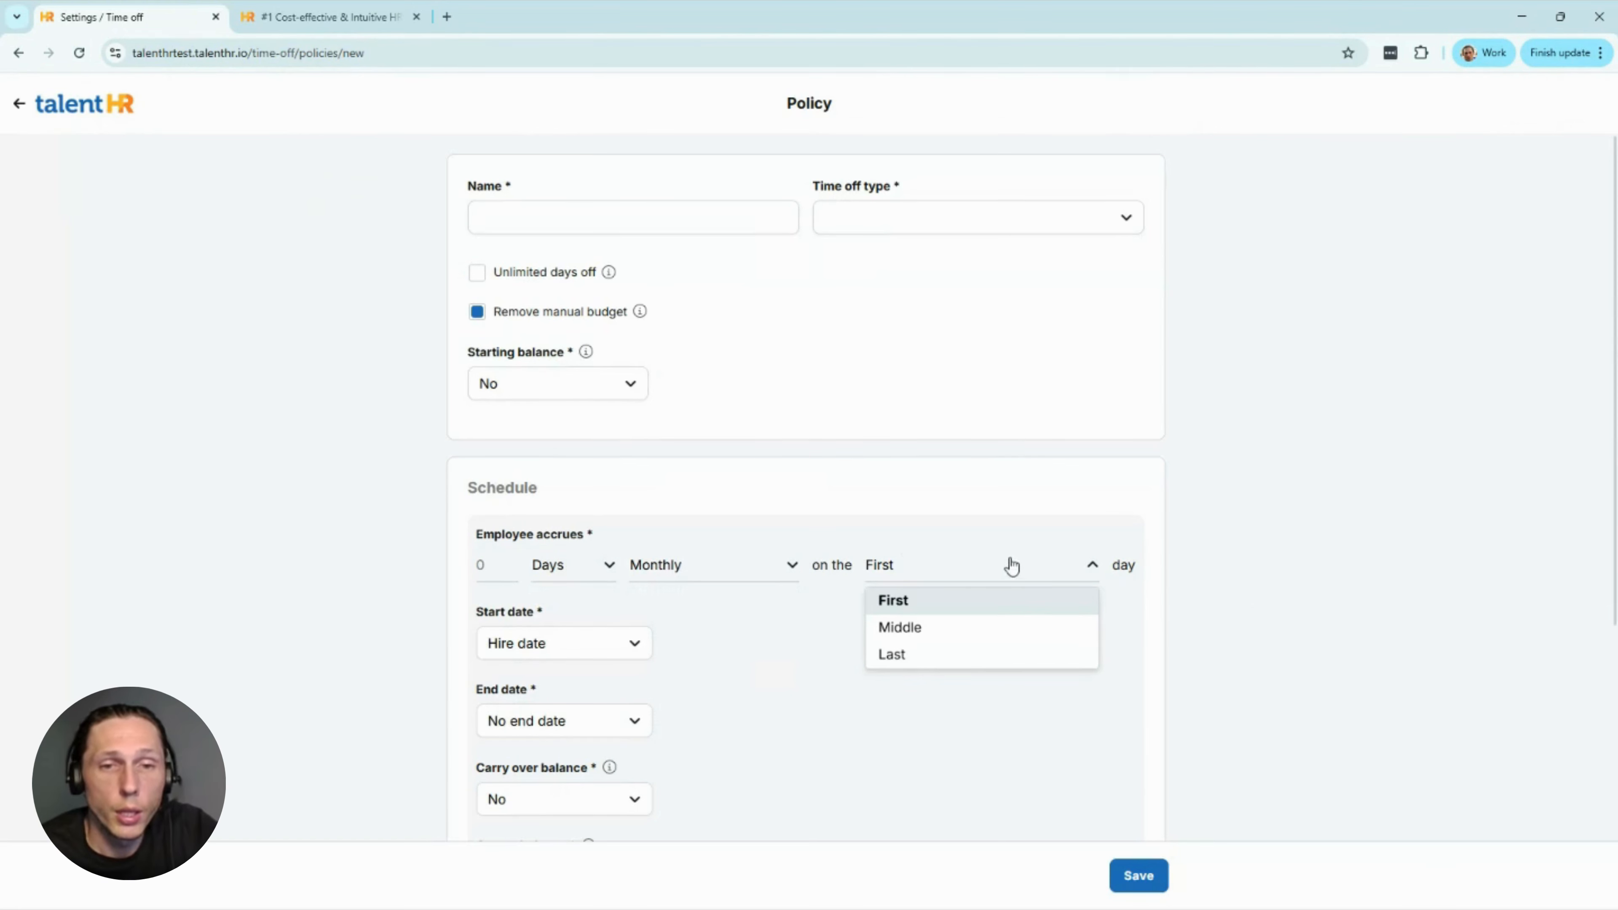
pyautogui.click(1045, 508)
pyautogui.scroll(-2, 805, 533)
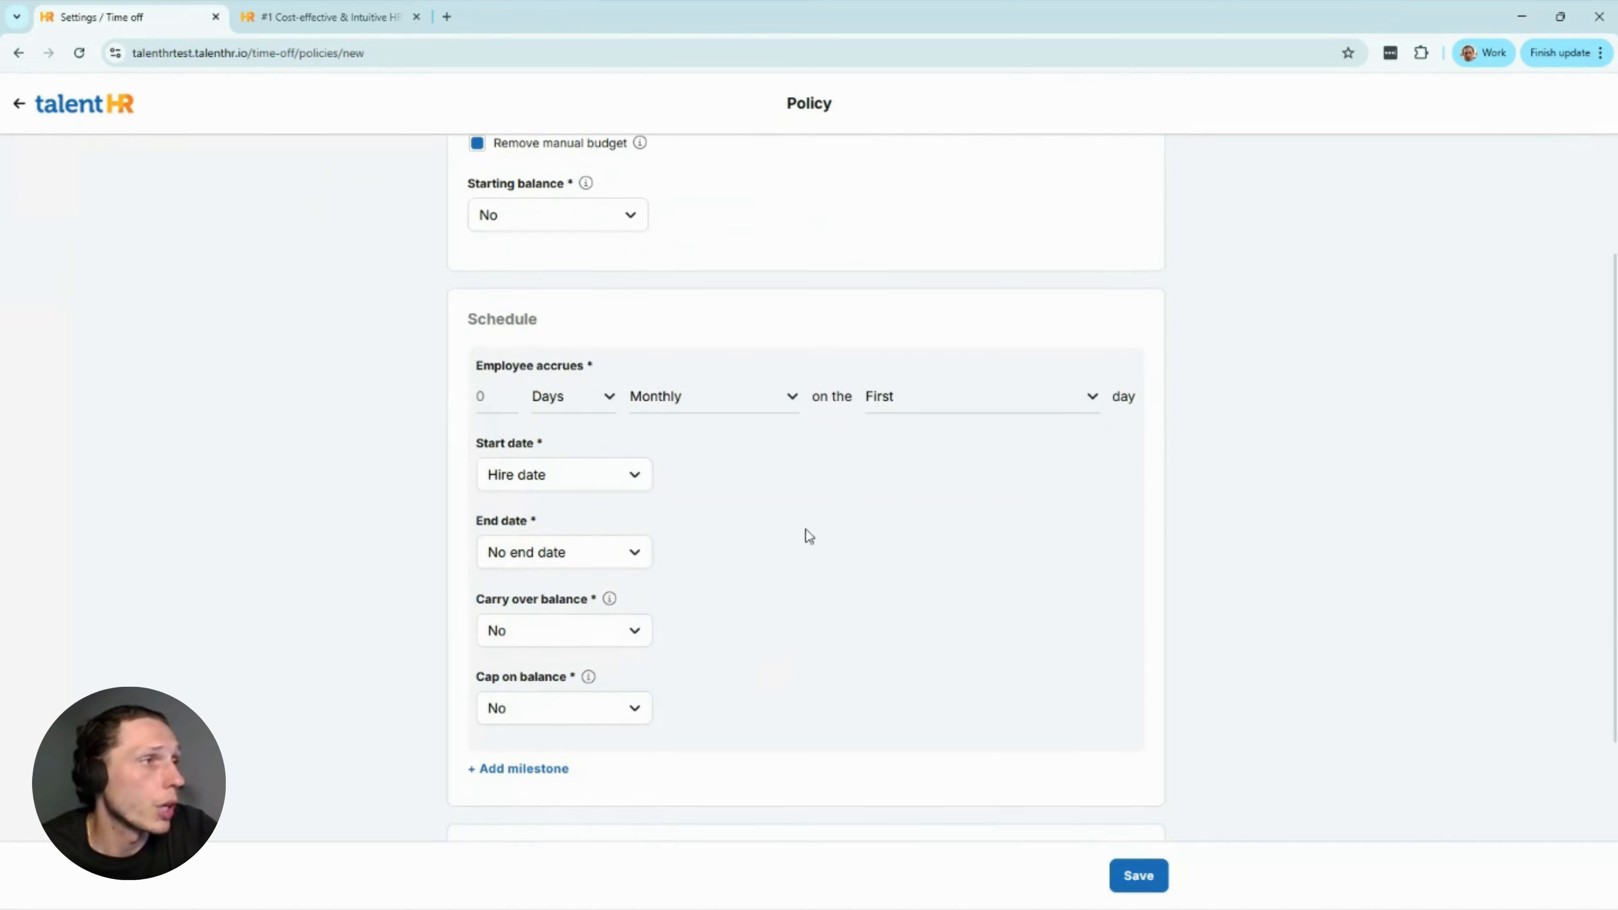
pyautogui.click(649, 477)
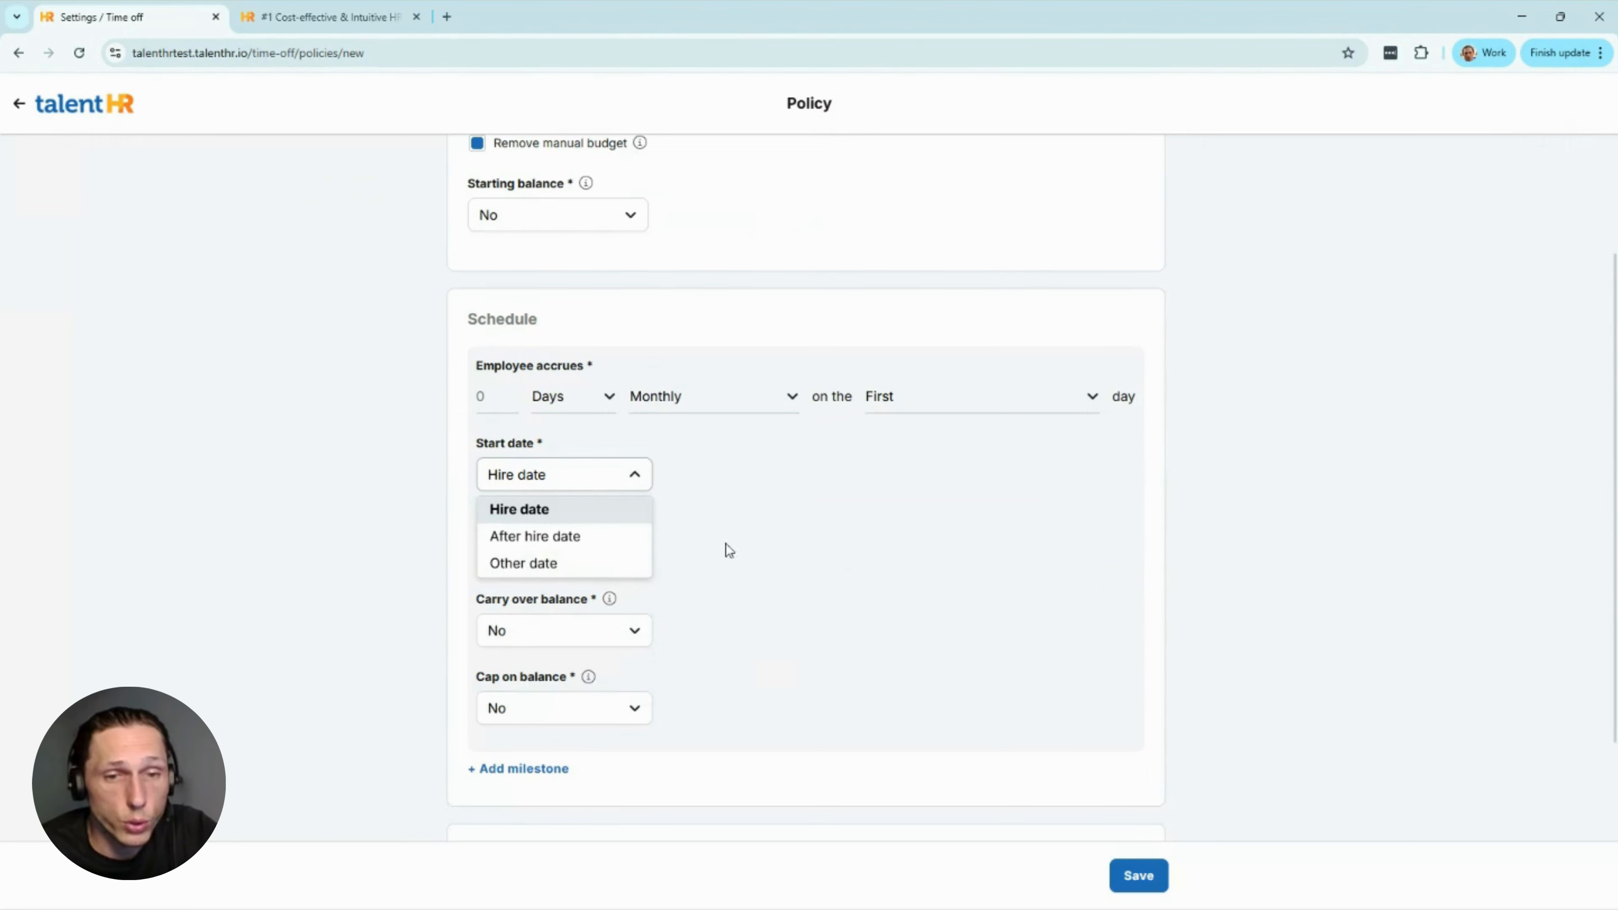
pyautogui.click(879, 529)
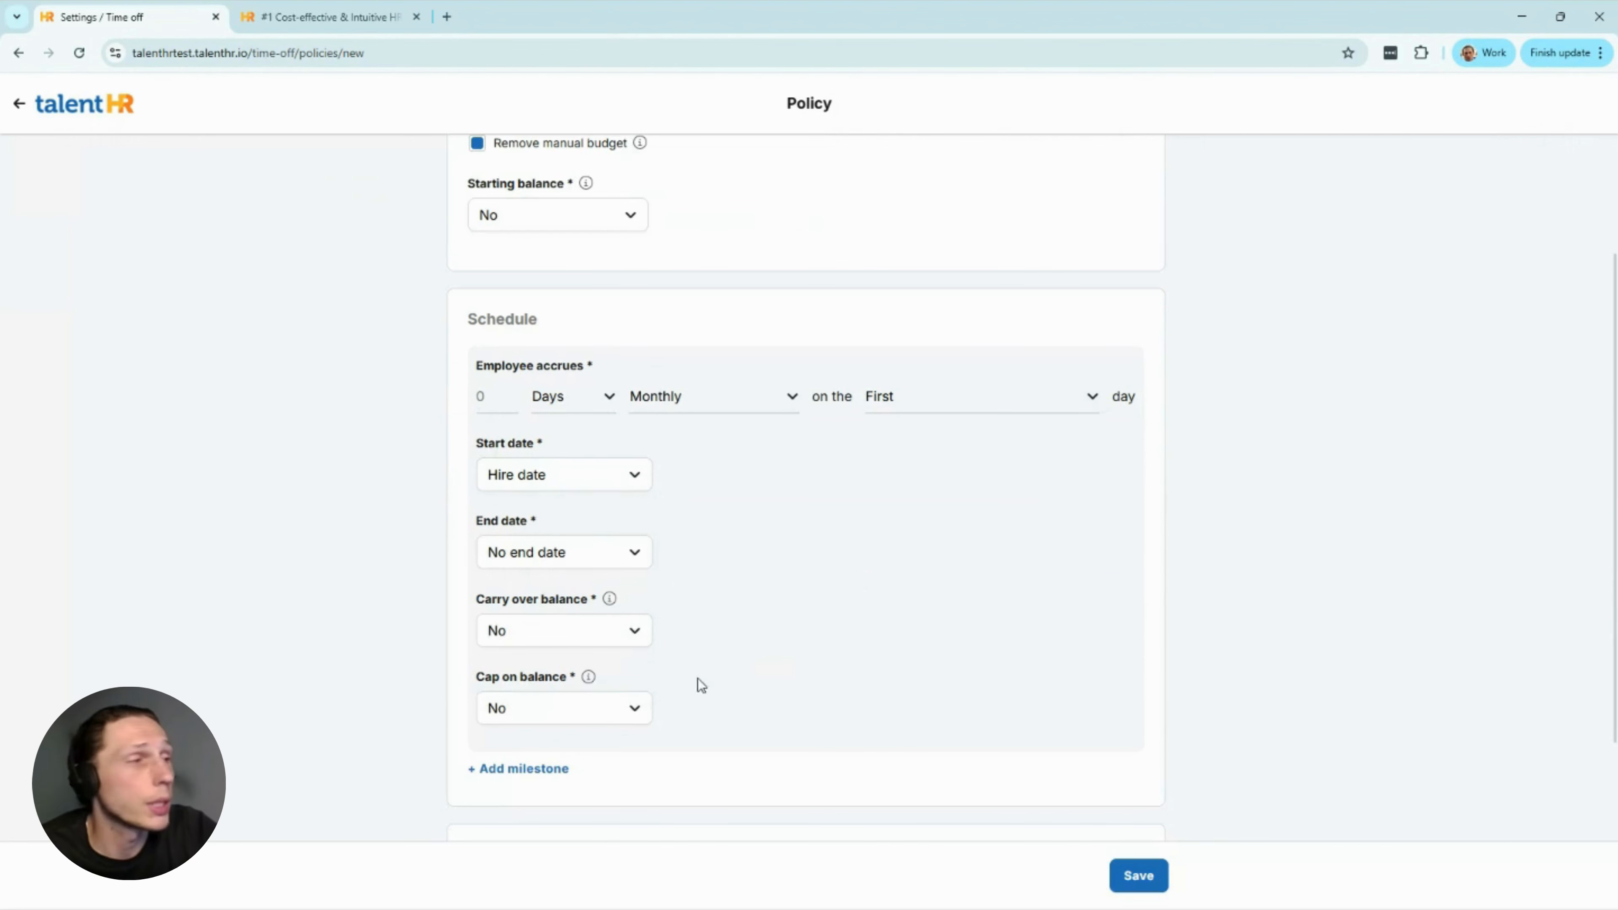
# - Add a second milestone to the policy's accrual schedule
pyautogui.click(534, 769)
pyautogui.scroll(-5, 734, 622)
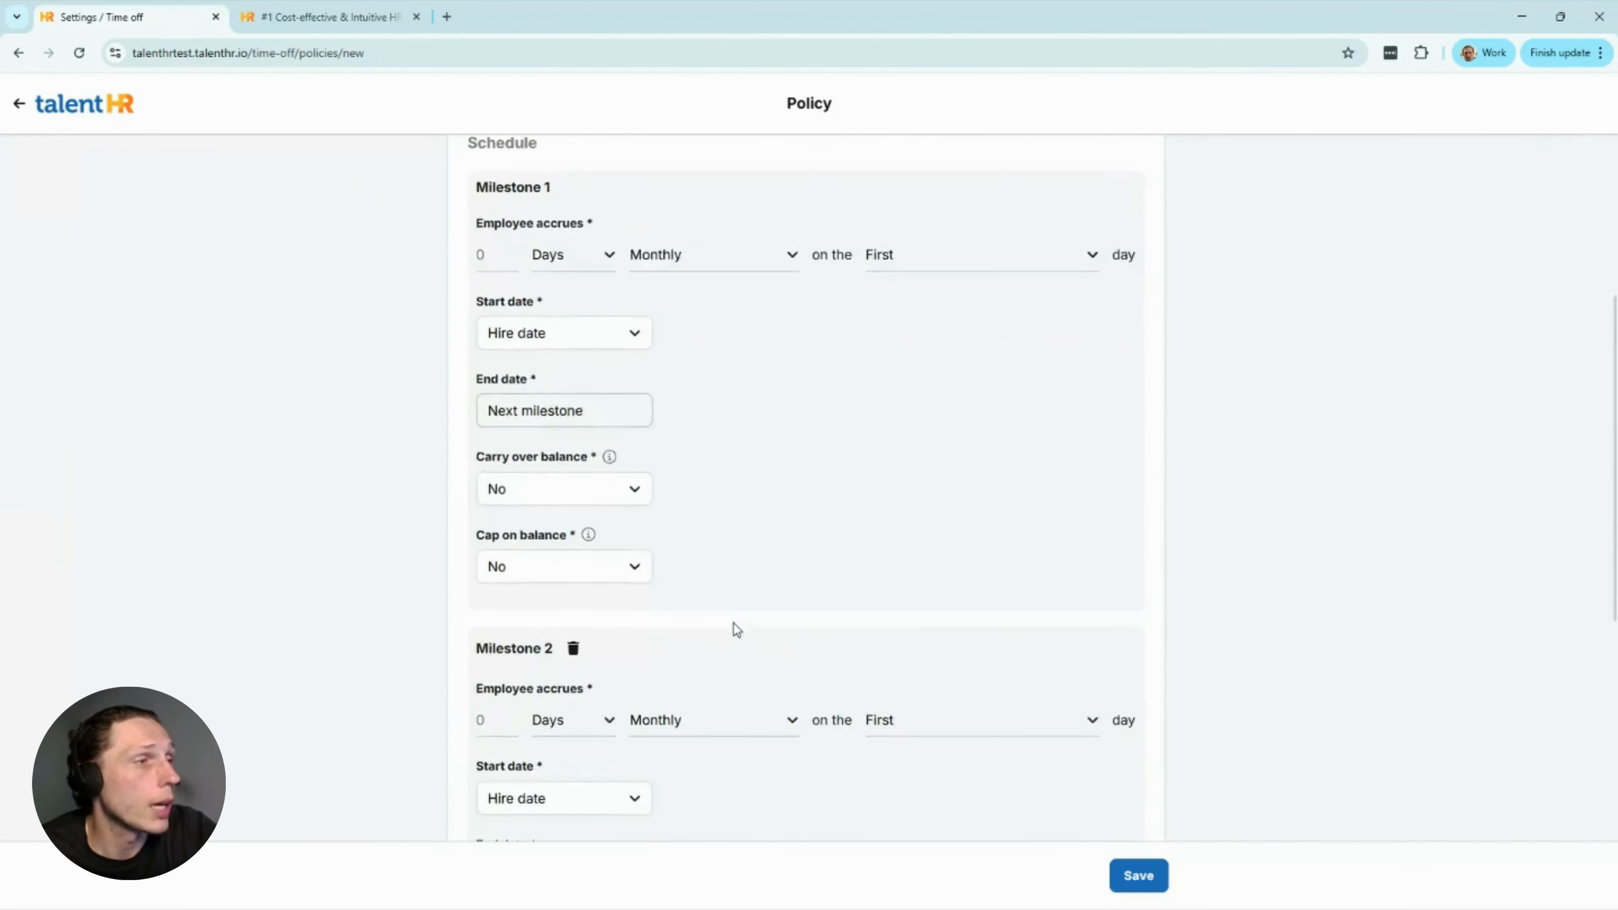
pyautogui.scroll(-1, 733, 622)
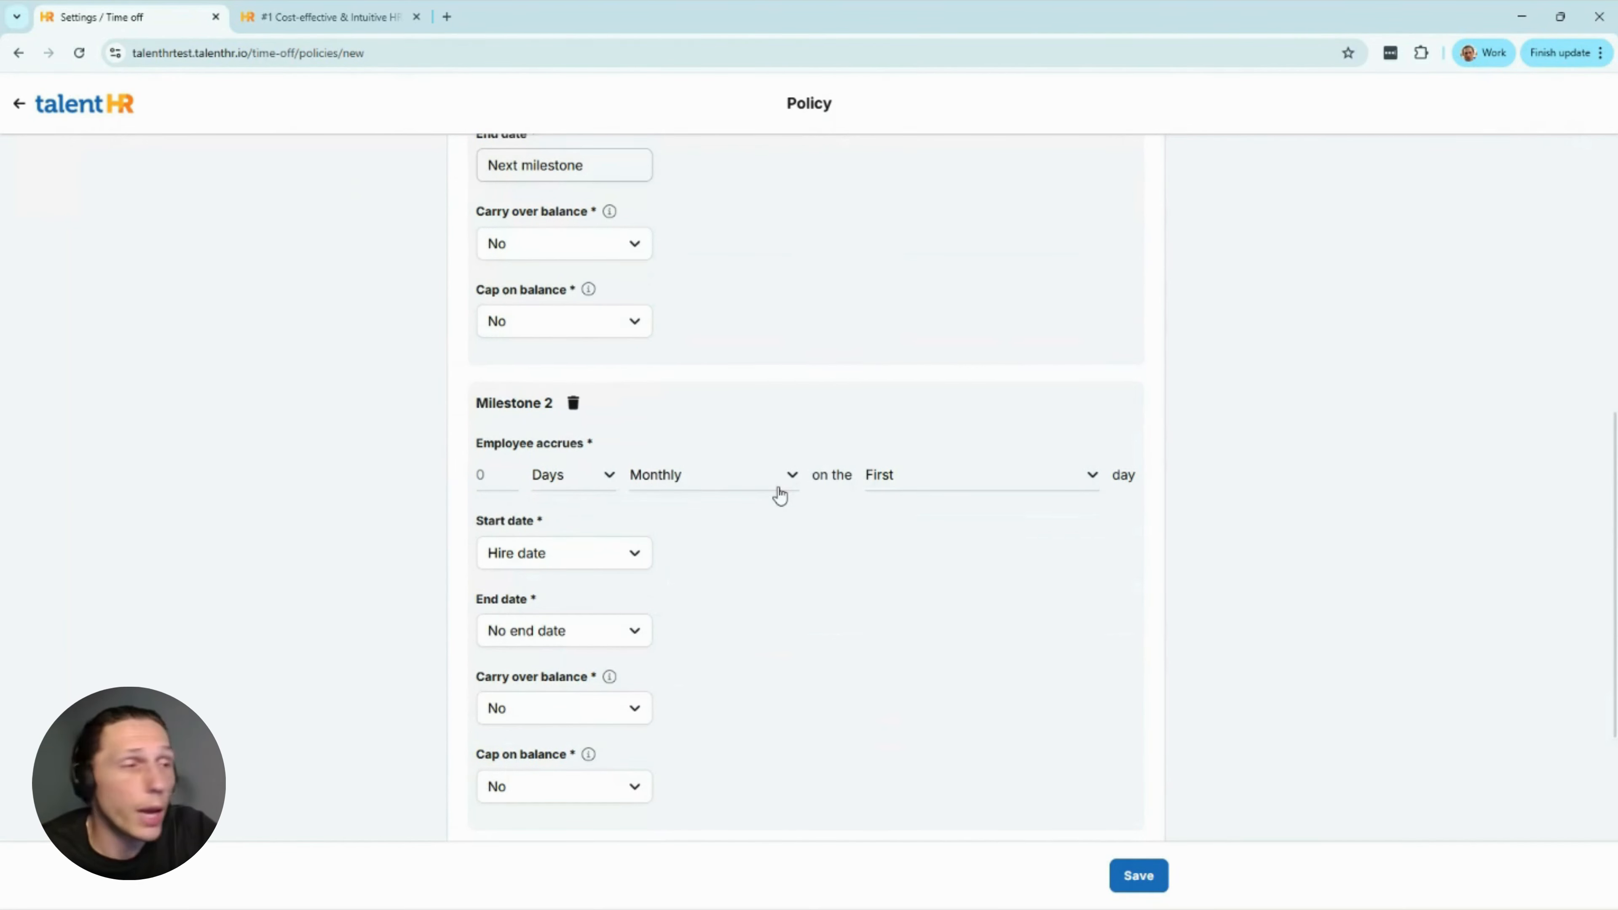
pyautogui.scroll(-1, 779, 495)
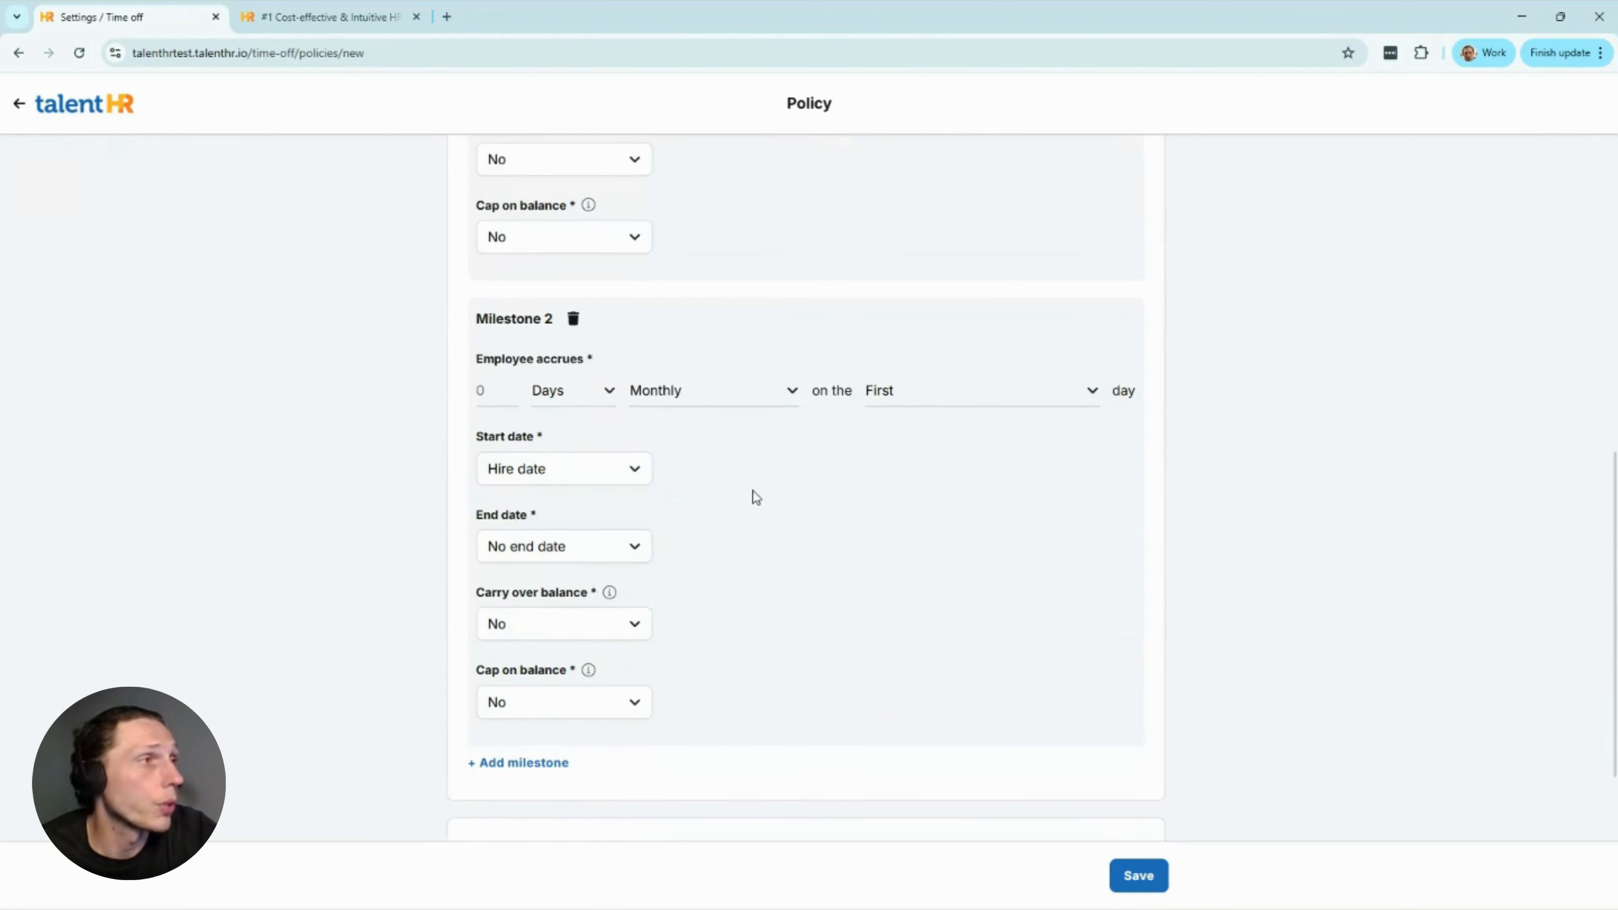
# - Enable balance carry-over for Milestone 2 and let it carry until March 31
pyautogui.click(620, 630)
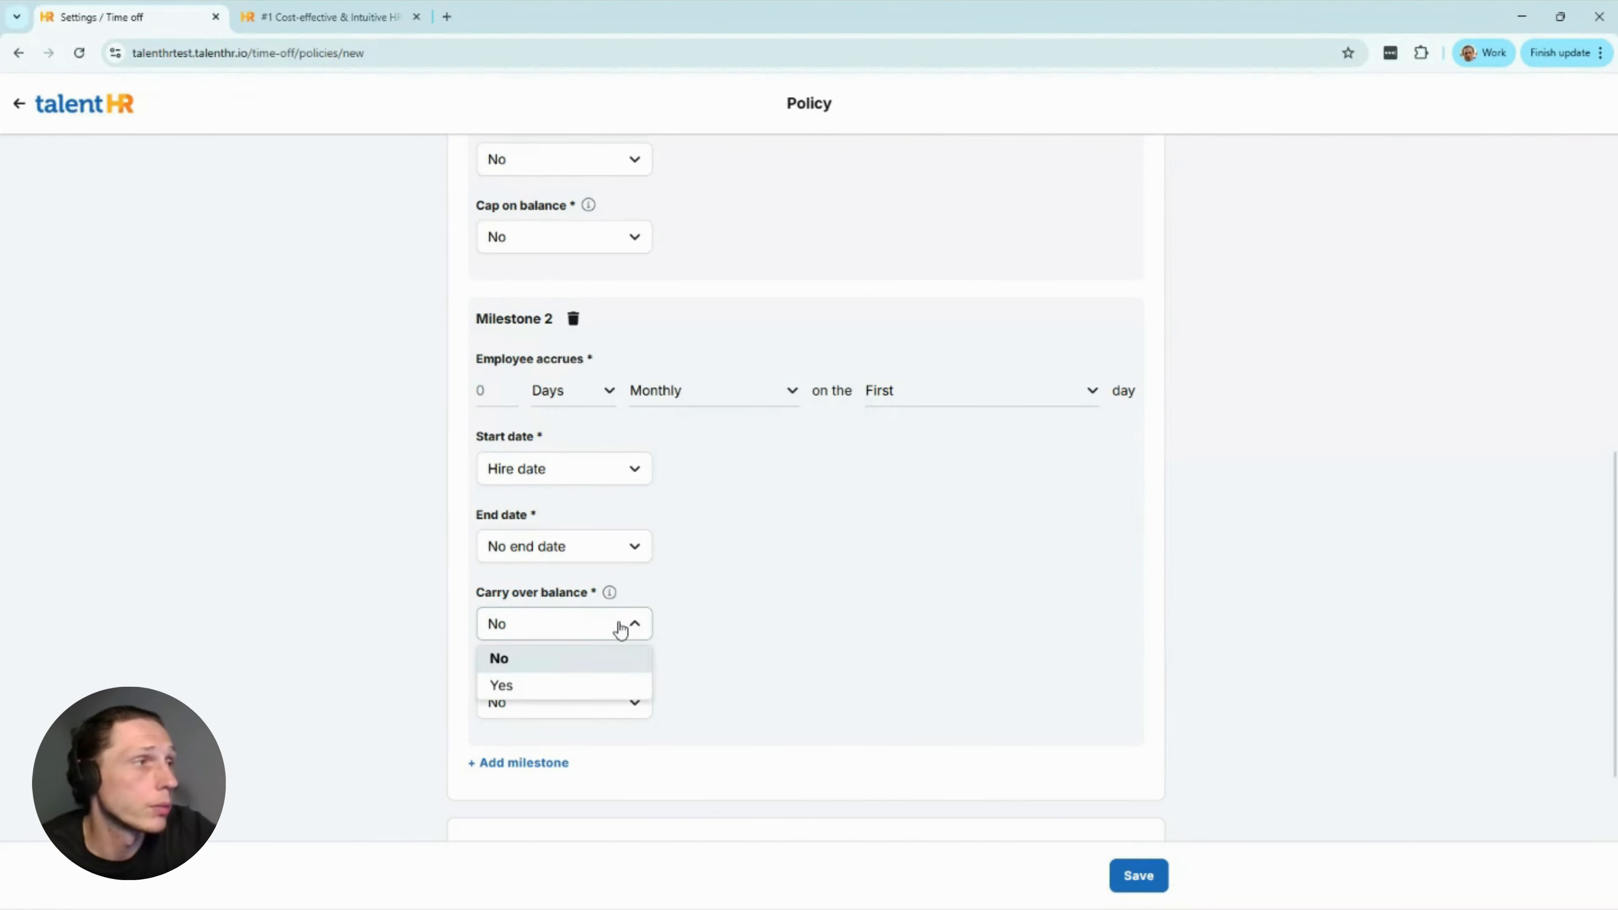
pyautogui.click(620, 680)
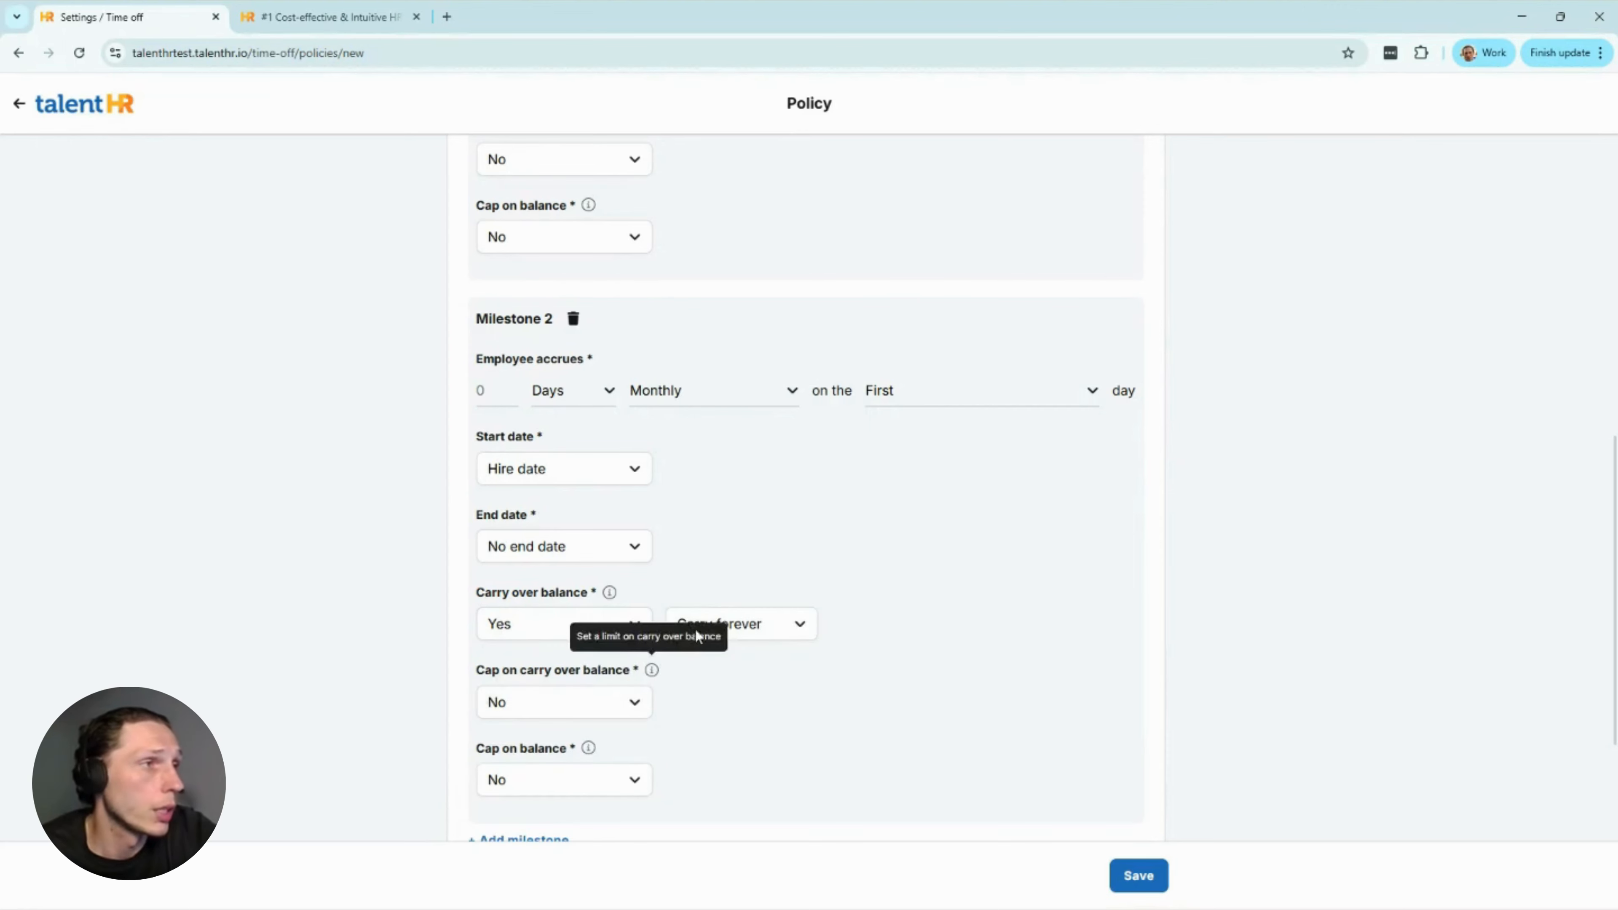
pyautogui.click(774, 631)
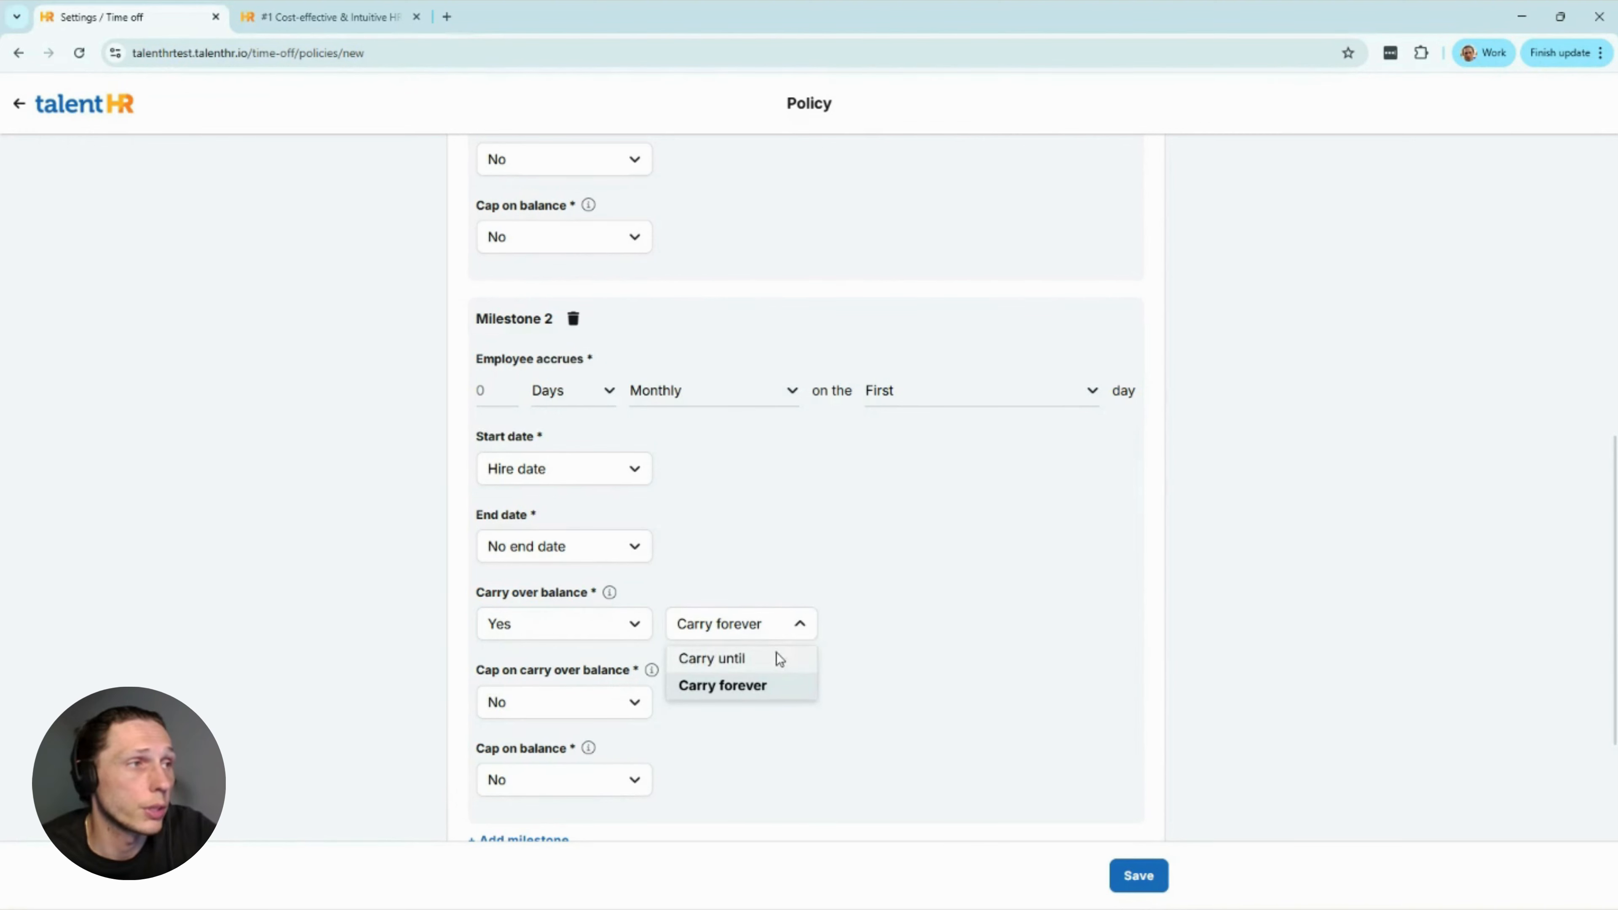
pyautogui.click(773, 657)
pyautogui.click(892, 628)
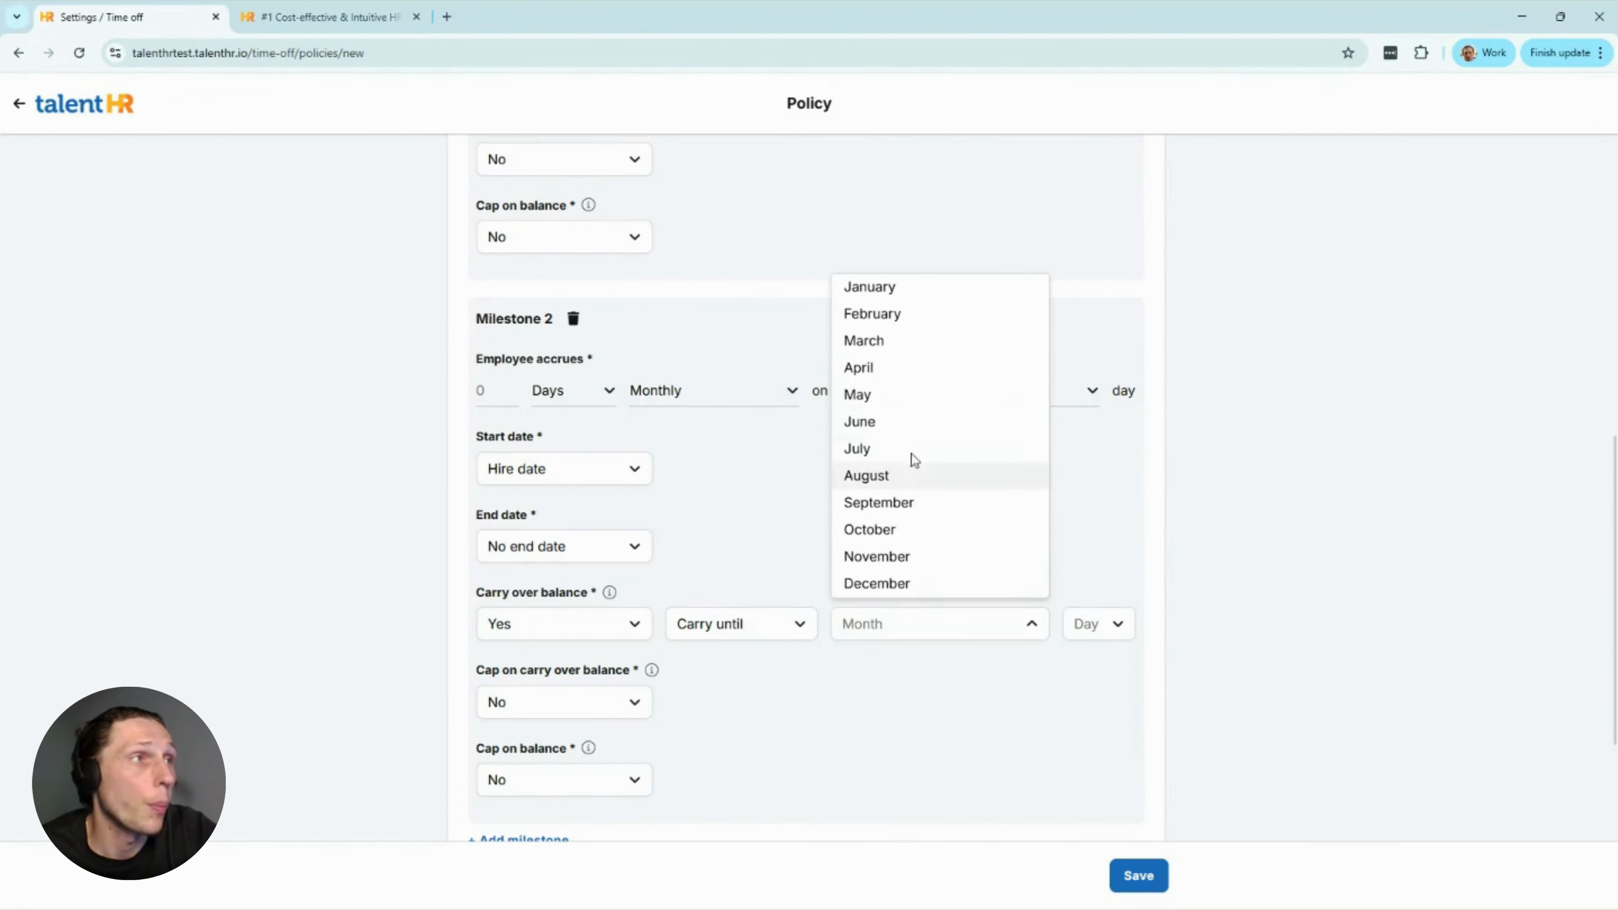
pyautogui.click(905, 341)
pyautogui.click(1107, 631)
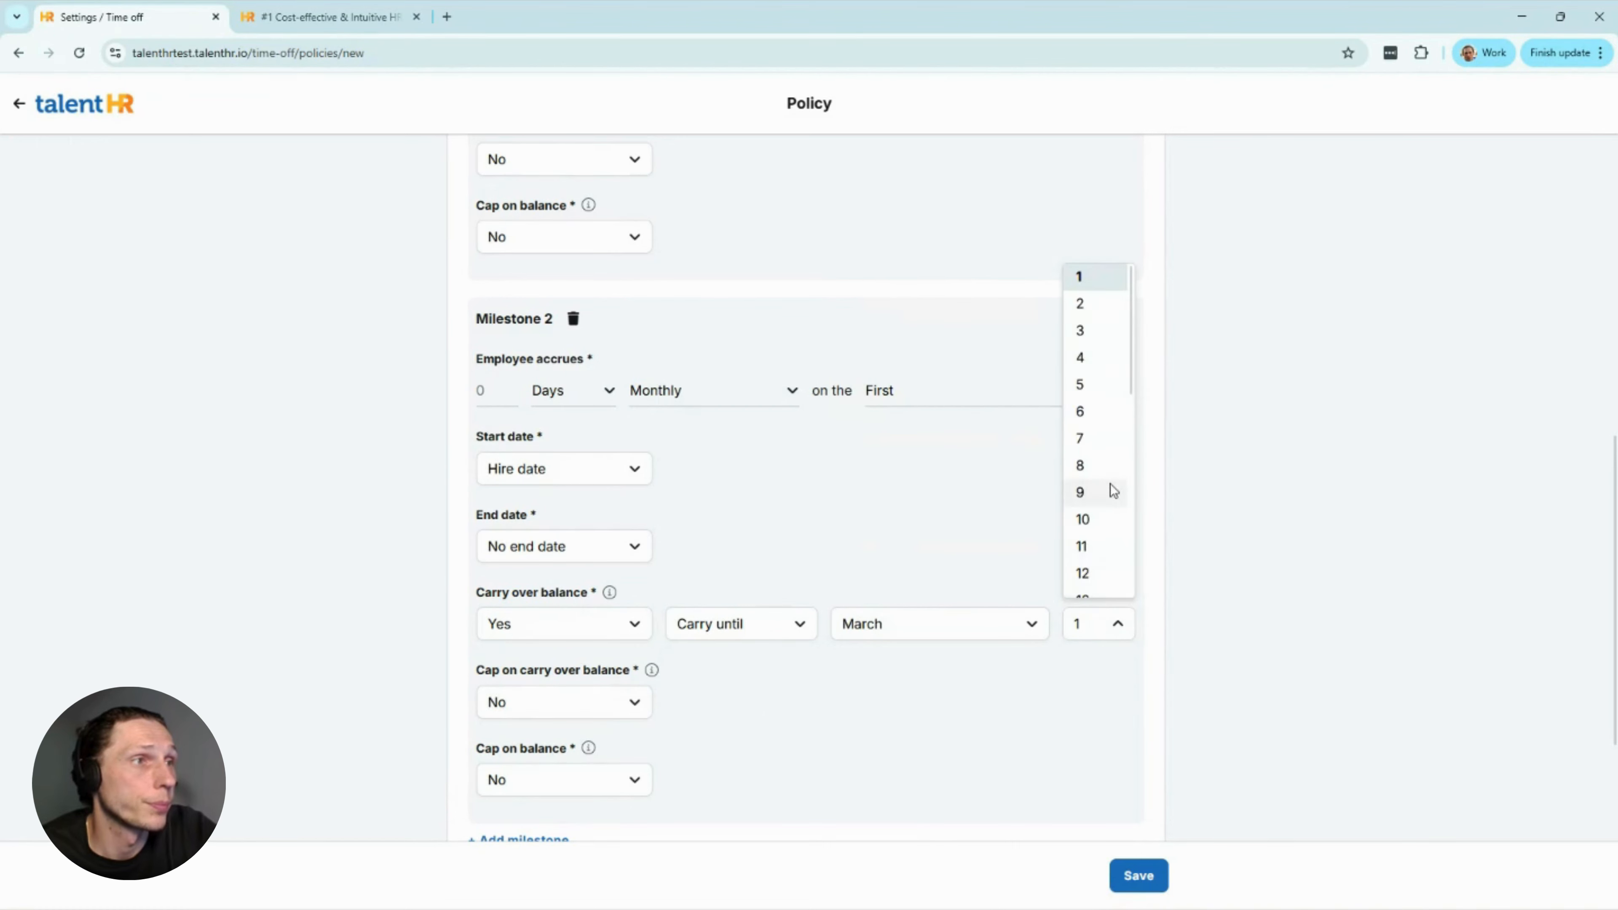
pyautogui.scroll(-6, 1111, 486)
pyautogui.click(1101, 577)
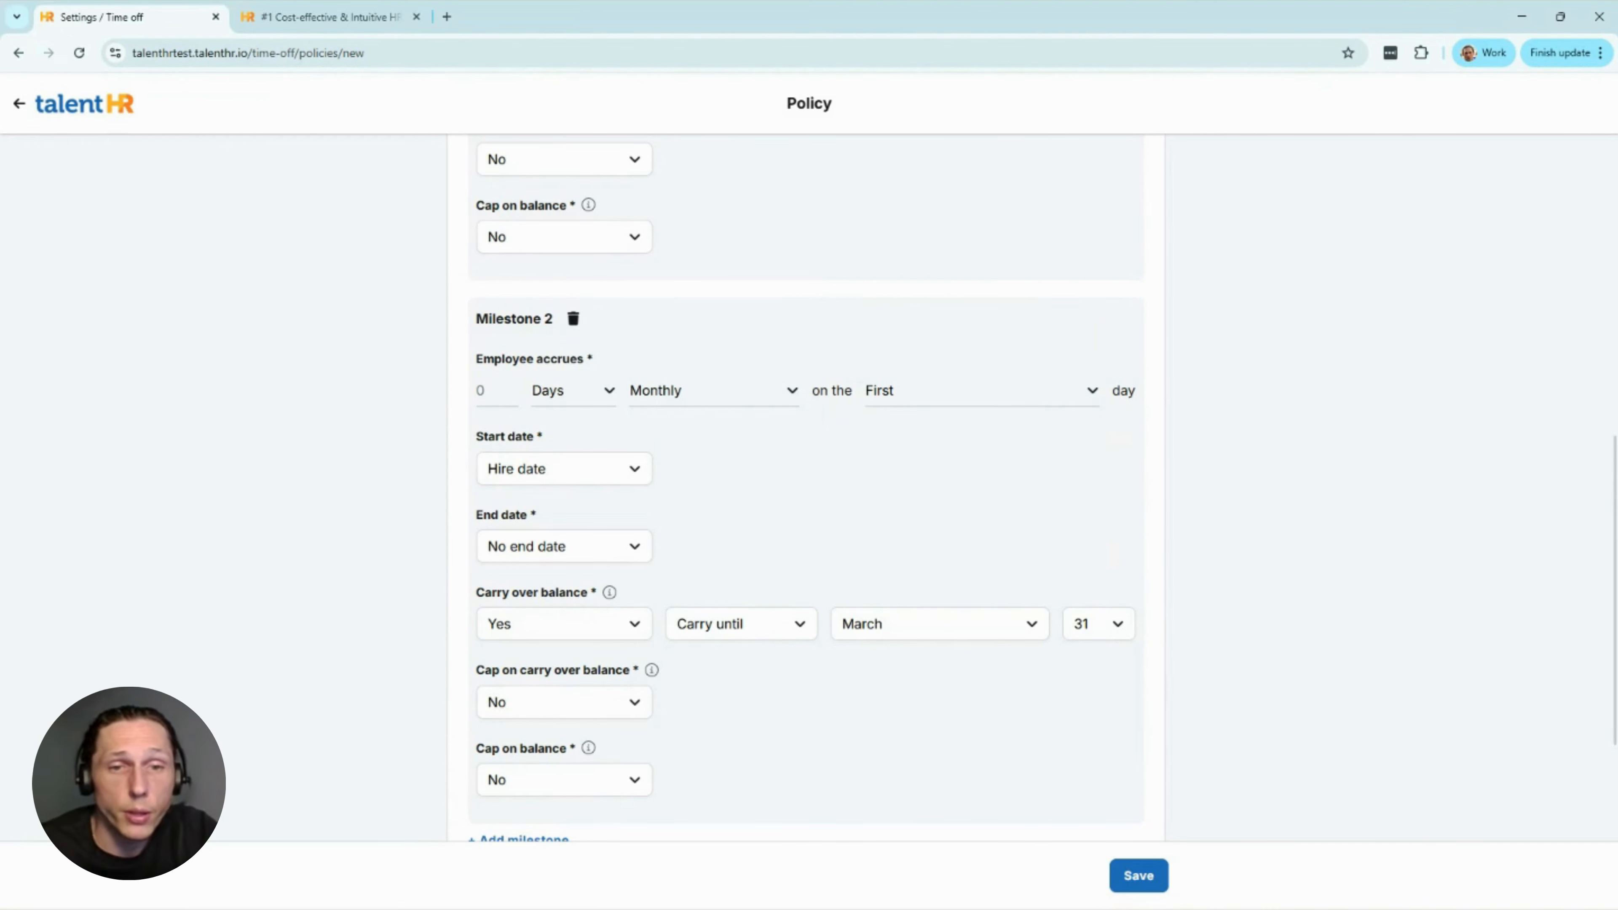
# - Cap Milestone 2's carry-over balance at a maximum of 5 days
pyautogui.click(640, 702)
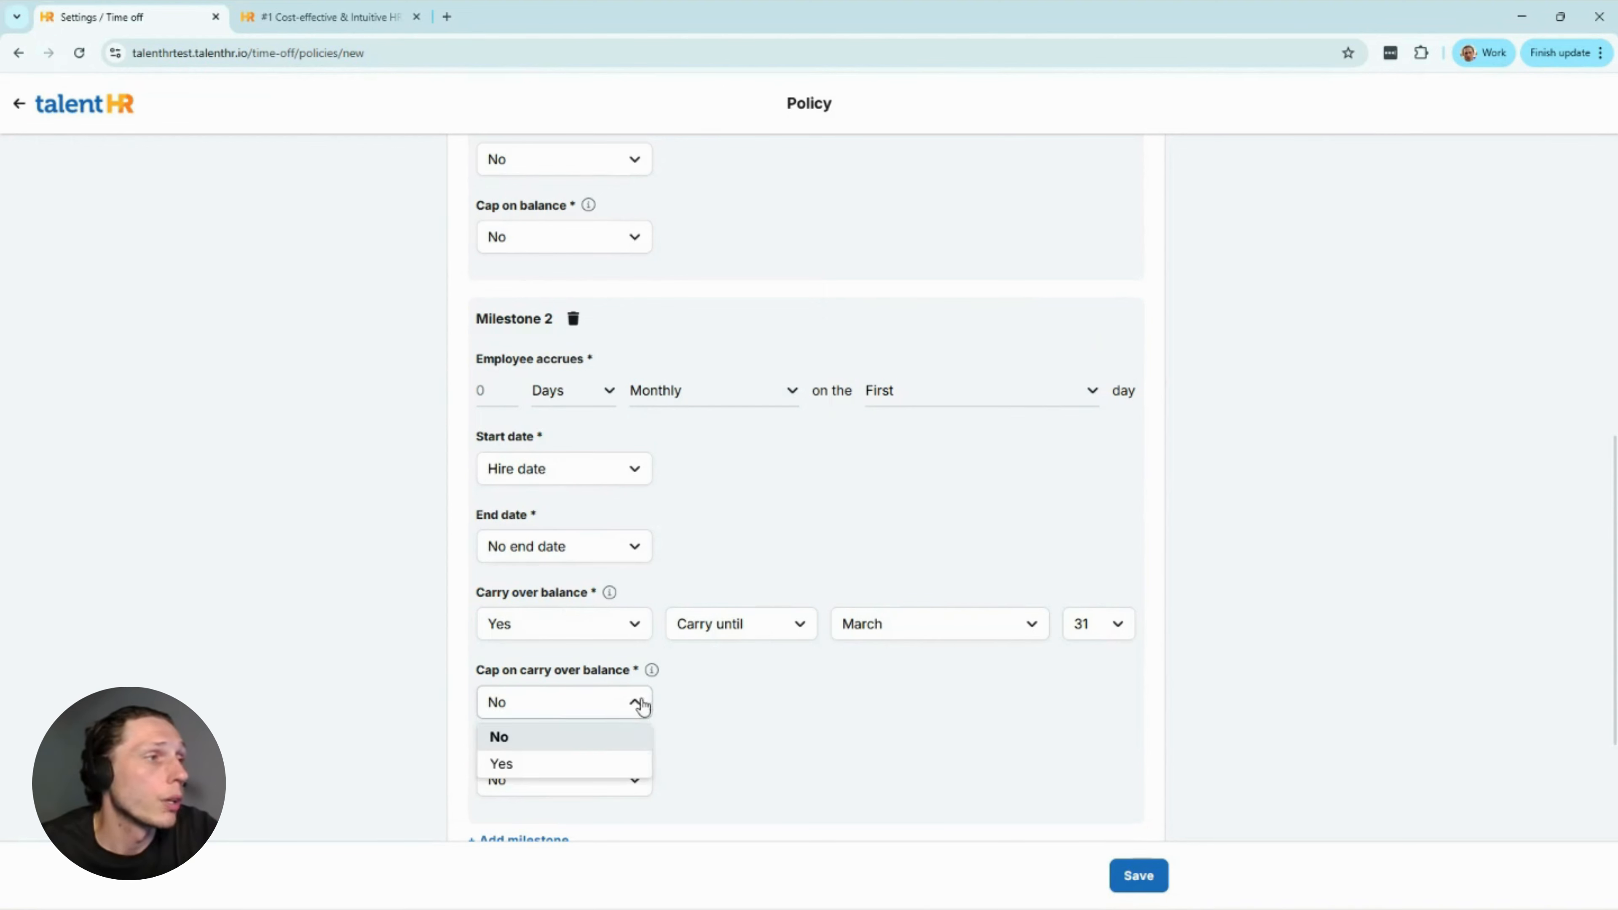
pyautogui.click(619, 759)
pyautogui.click(1006, 699)
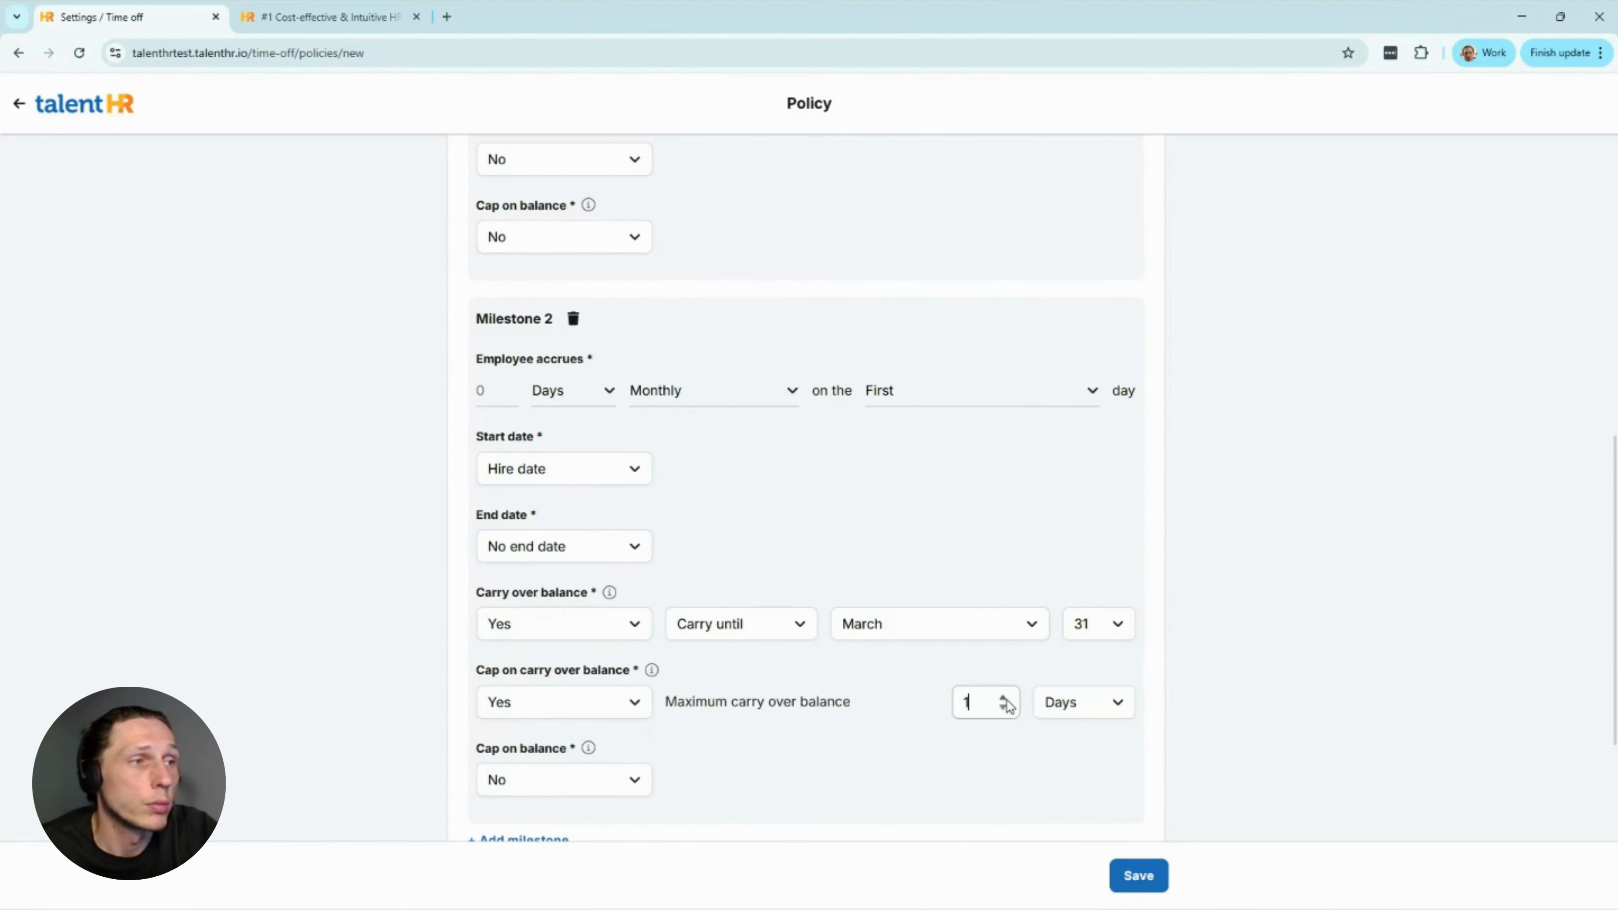
pyautogui.click(1006, 699)
pyautogui.click(1006, 700)
pyautogui.click(1006, 699)
pyautogui.click(1005, 699)
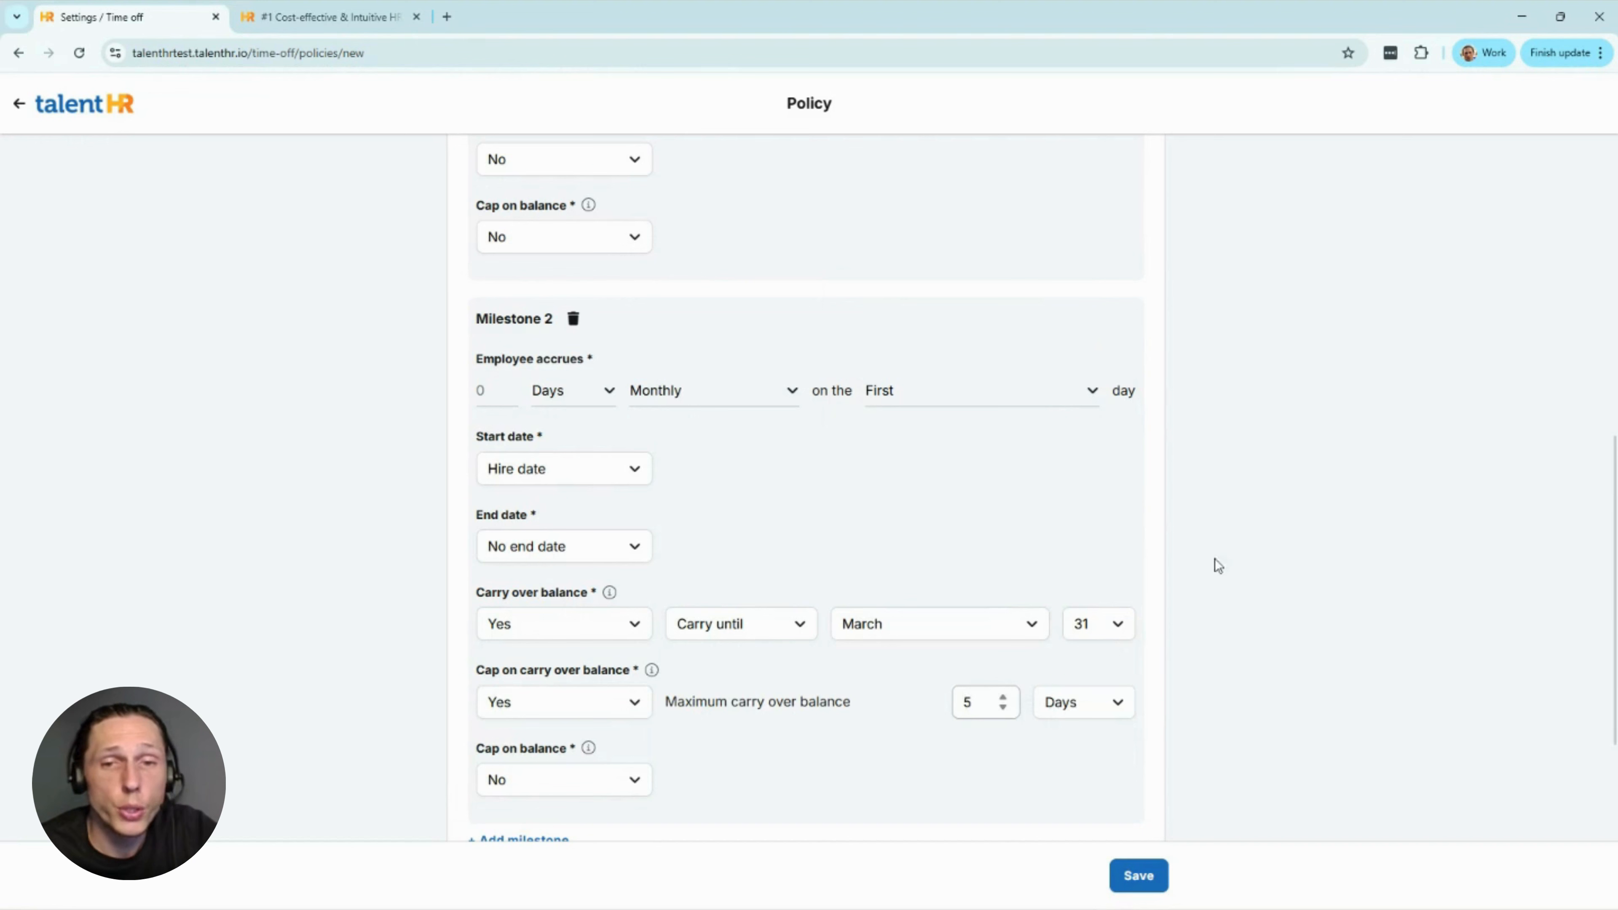
# - Enable the cap on balance for Milestone 2 so accrual stops when an employee reaches 30 days
pyautogui.click(567, 795)
pyautogui.click(577, 842)
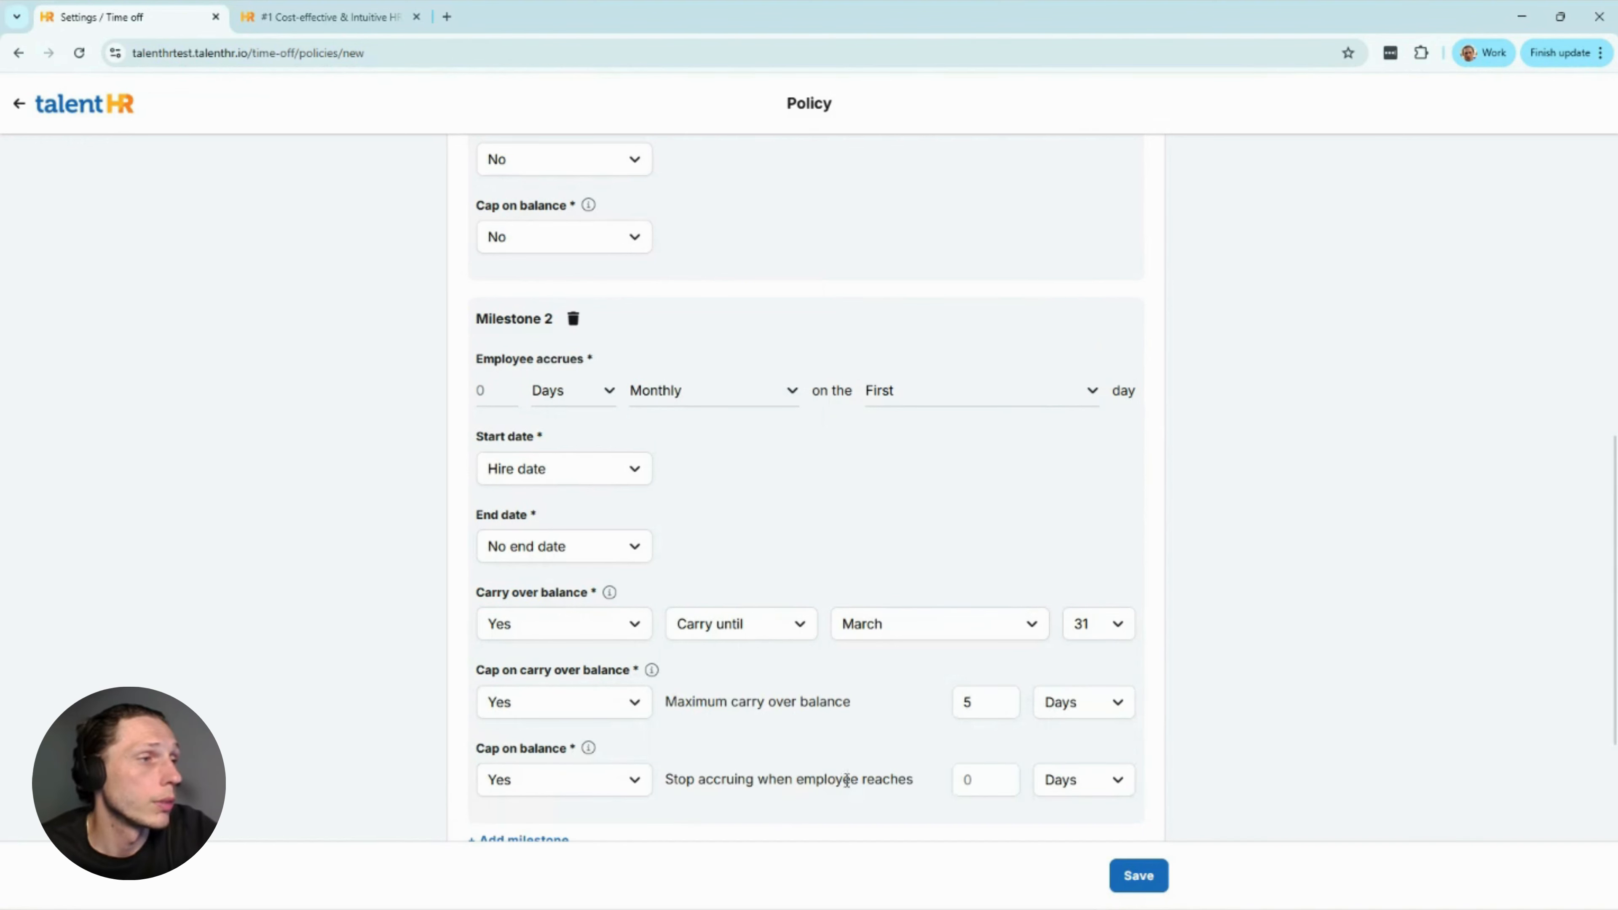
pyautogui.click(1003, 776)
pyautogui.click(1003, 776)
pyautogui.click(1003, 776)
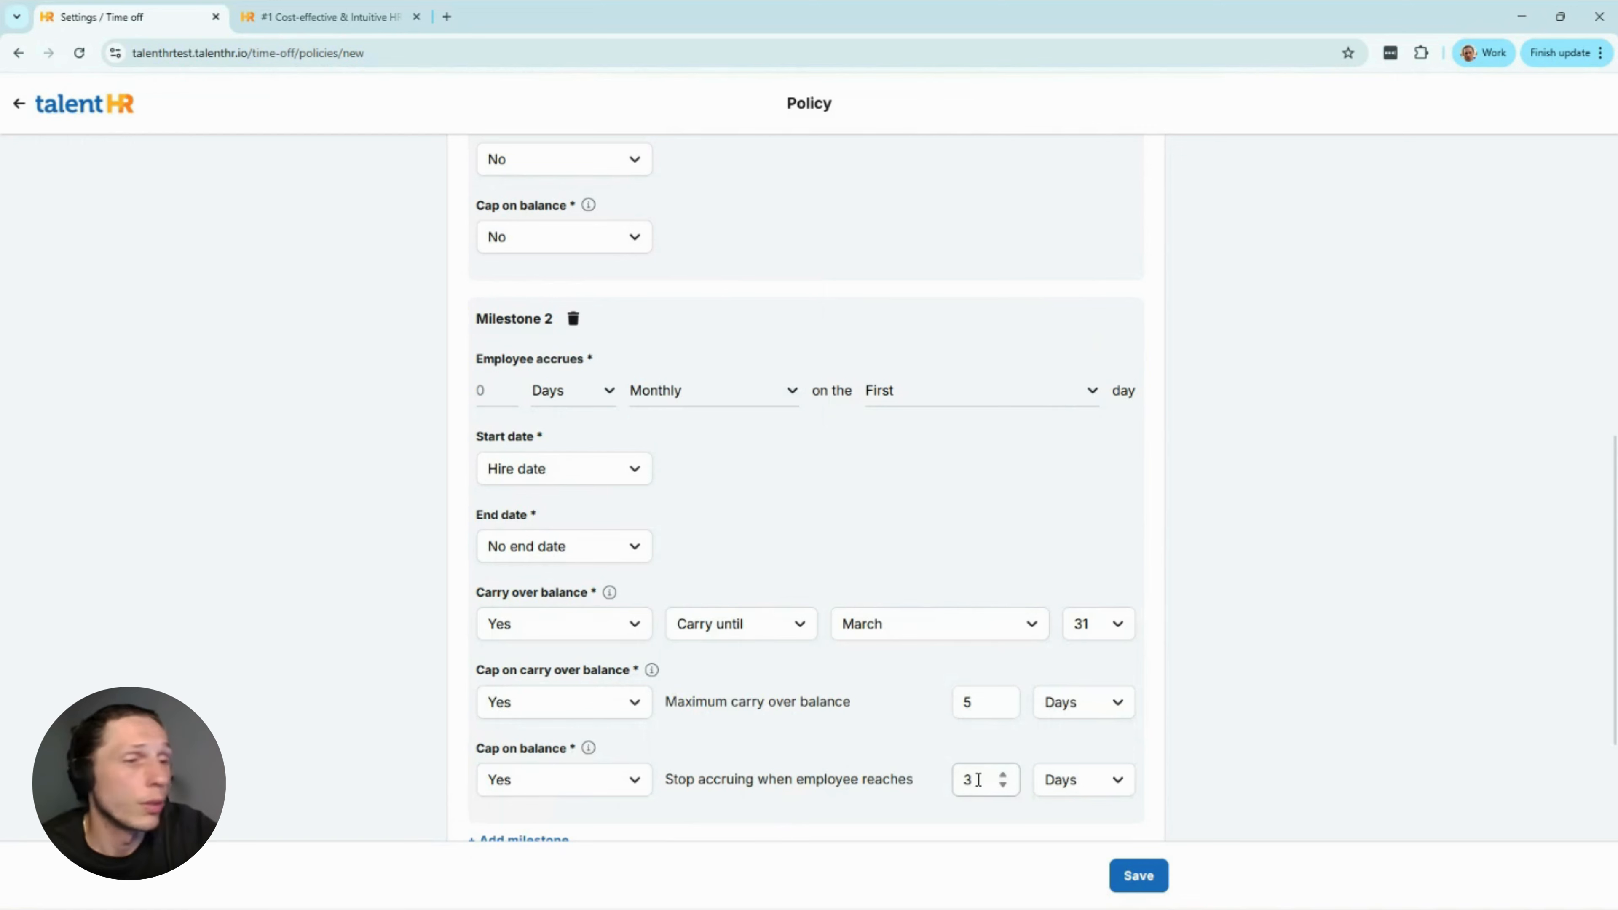
pyautogui.write('0')
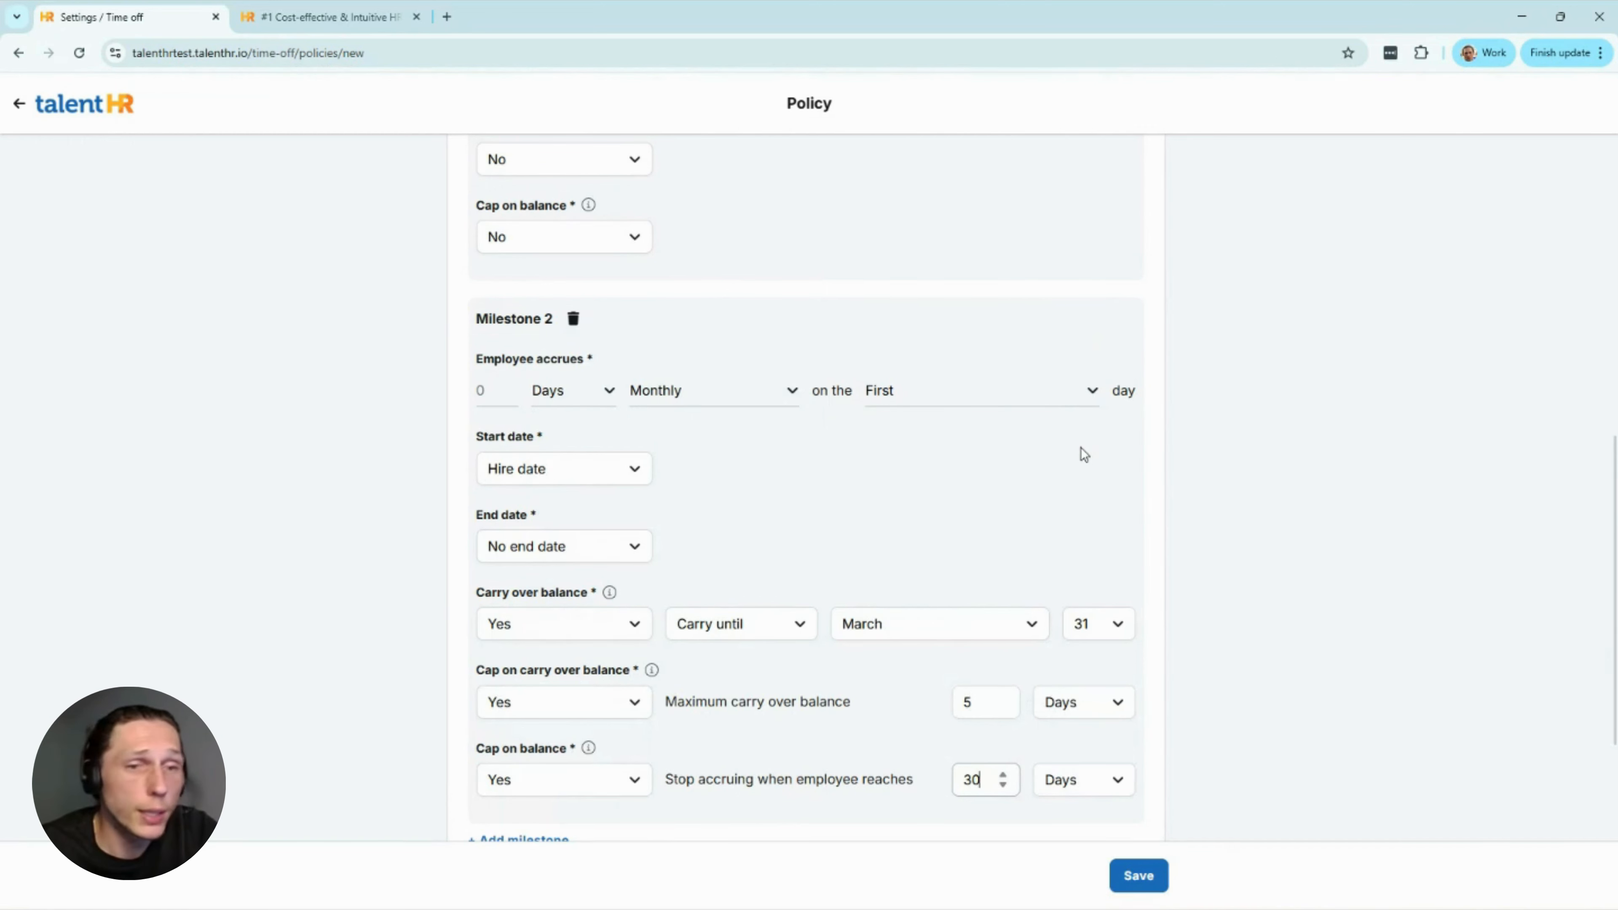
# - Limit the policy to employees with Full-Time employment status instead of all employees, and leave the policy form without saving
pyautogui.scroll(-3, 1081, 448)
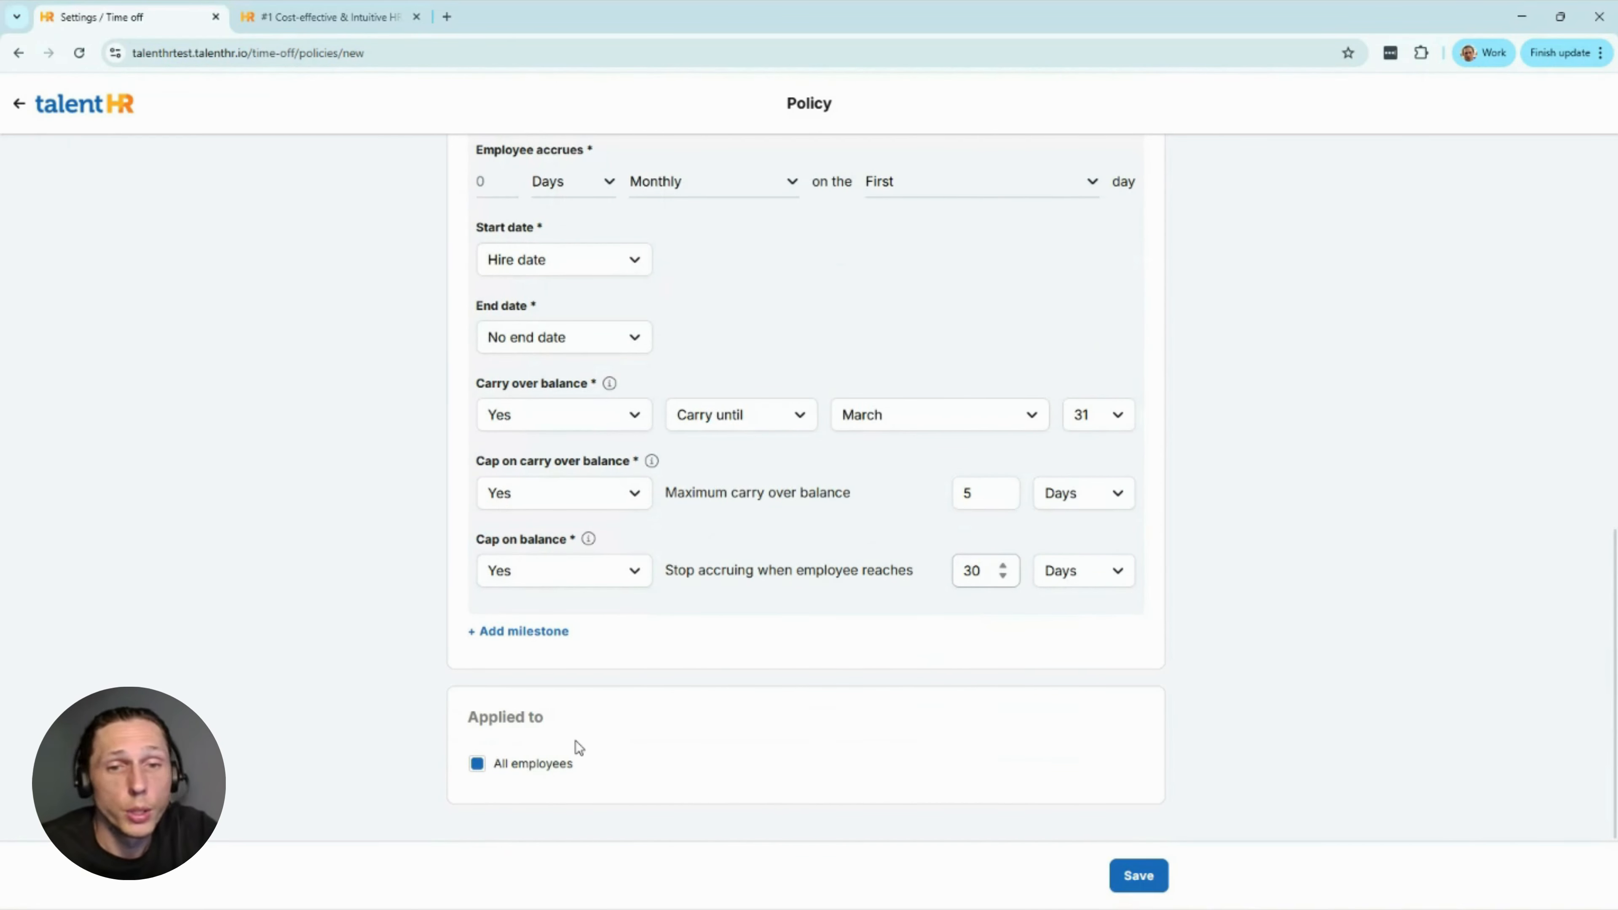
pyautogui.click(562, 768)
pyautogui.scroll(-3, 798, 710)
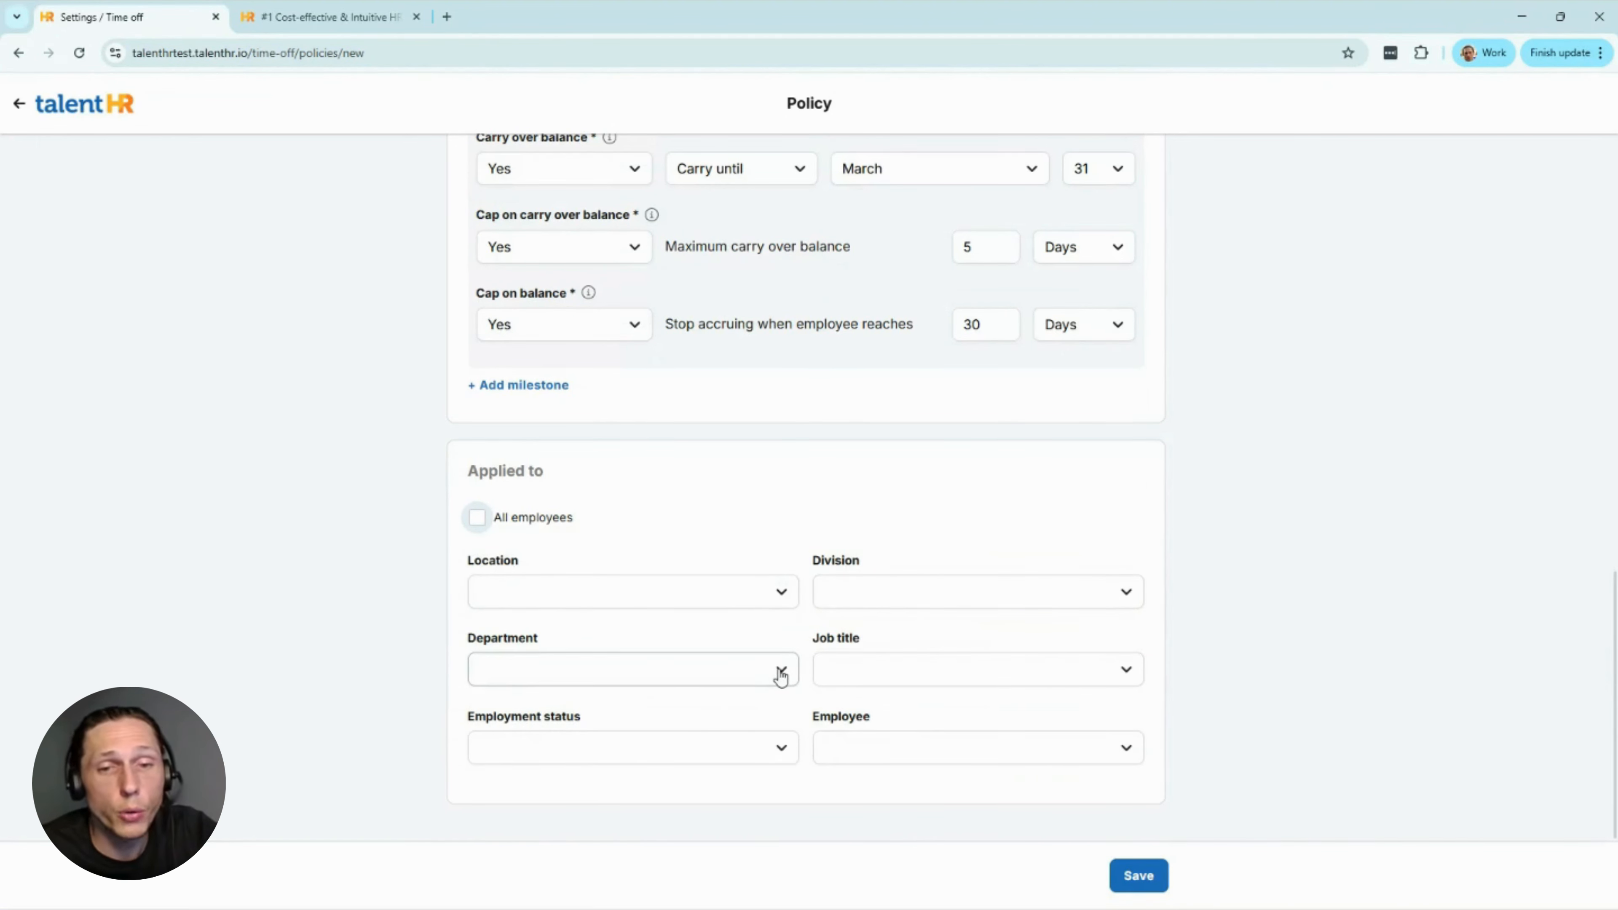
pyautogui.click(730, 748)
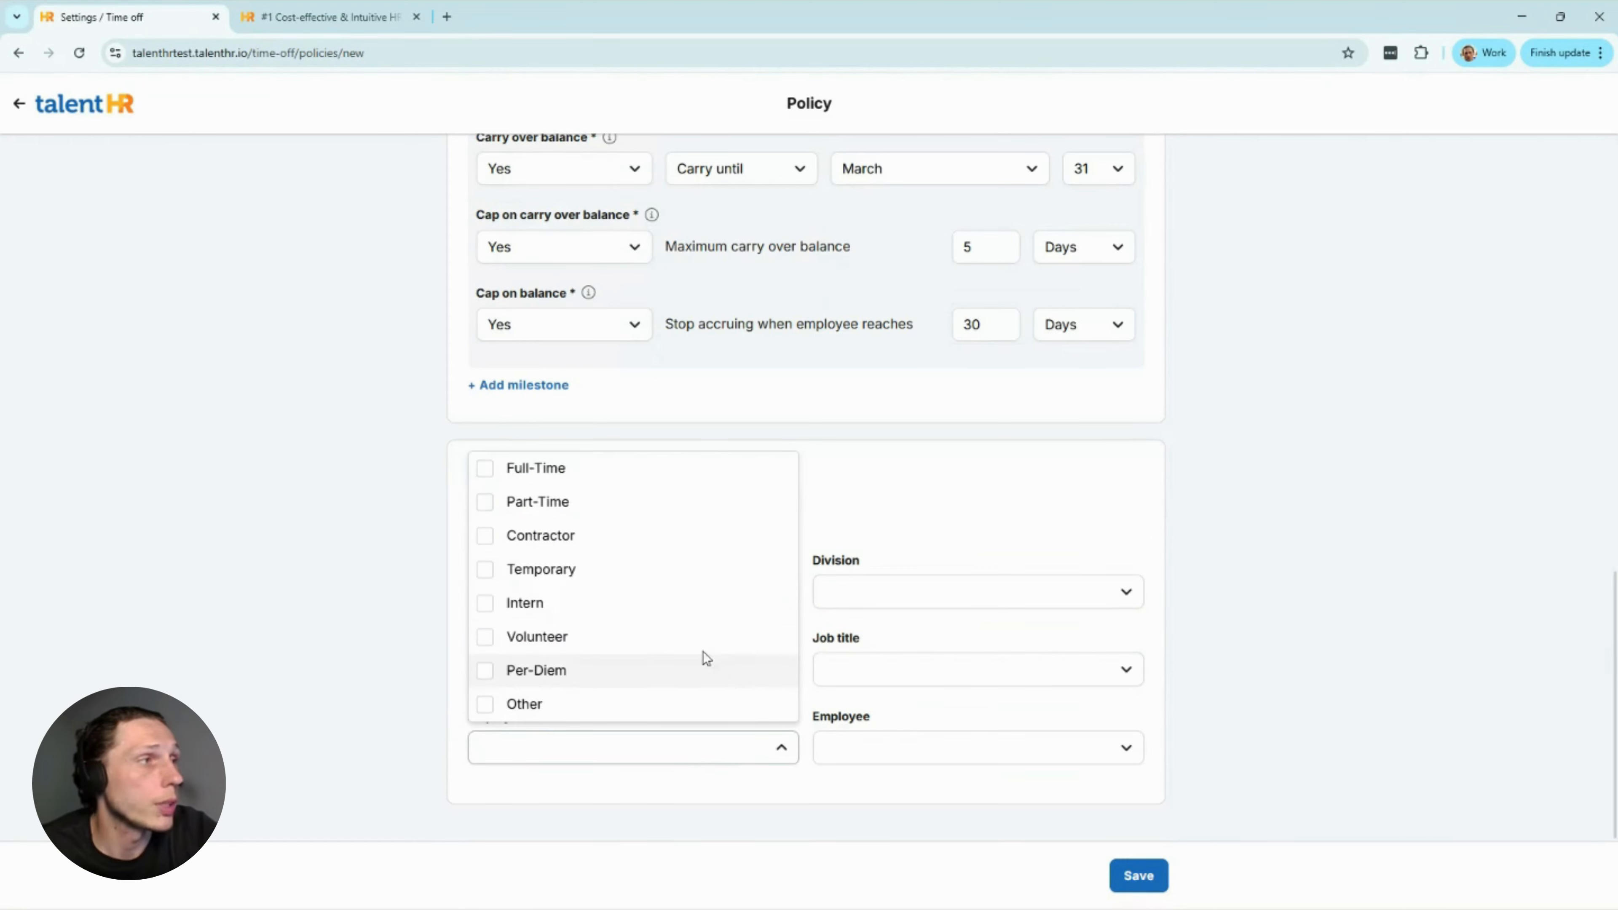
pyautogui.click(648, 473)
pyautogui.click(1048, 539)
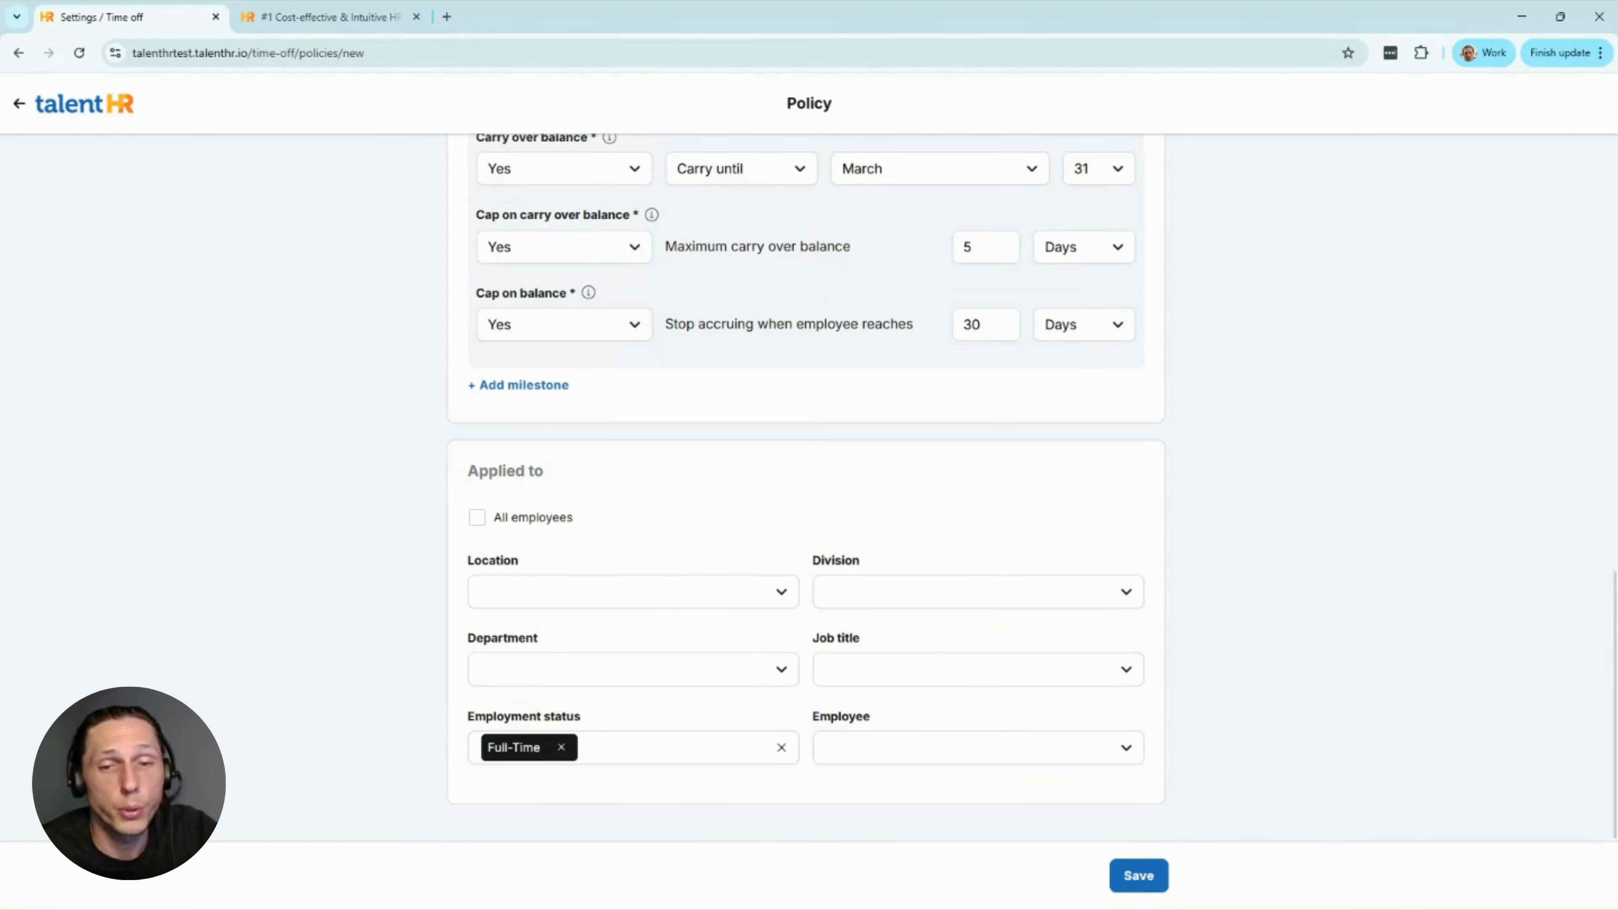
pyautogui.scroll(10, 1239, 536)
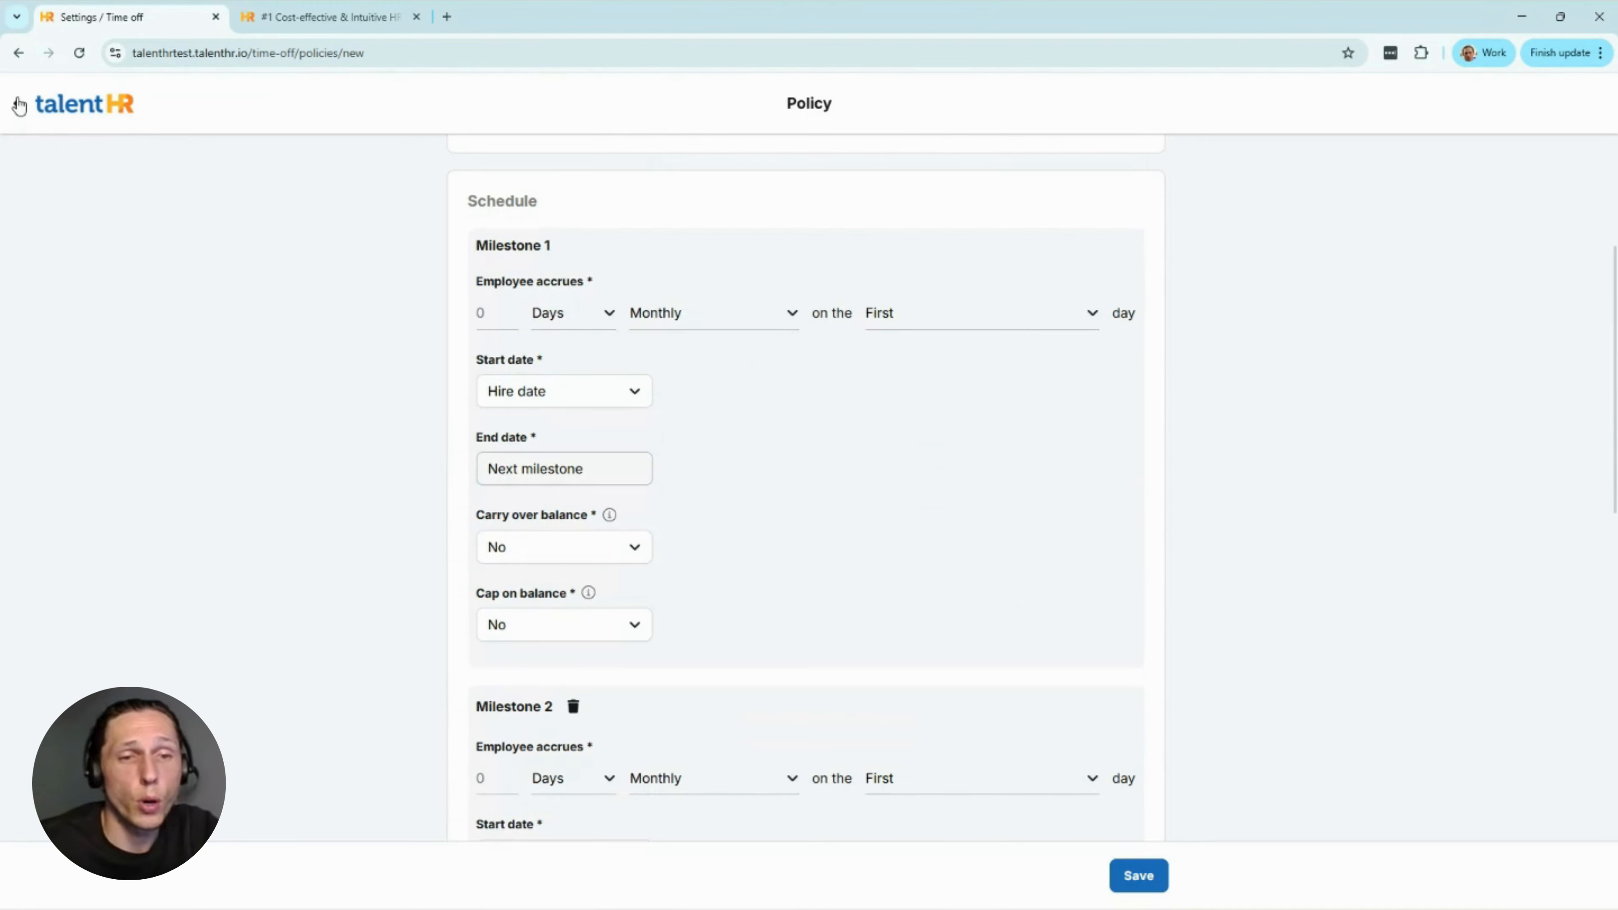
pyautogui.click(18, 105)
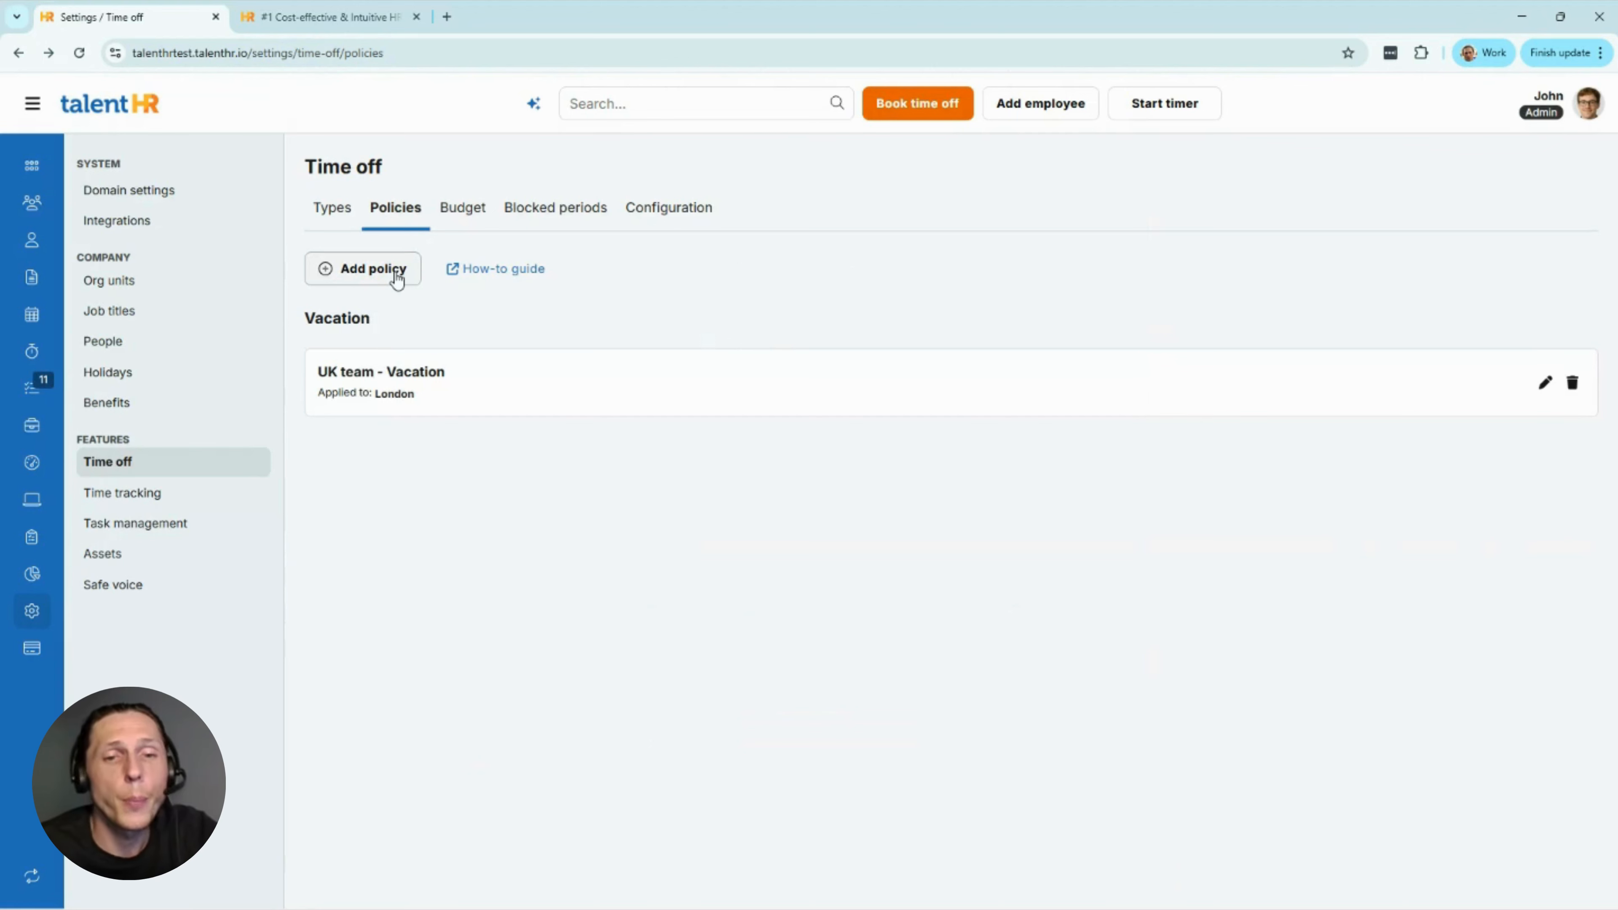
# - In the time off budget, raise Vacation by 2 days for all employees and by 1 day for the first-listed employee, reverting each change
pyautogui.click(451, 209)
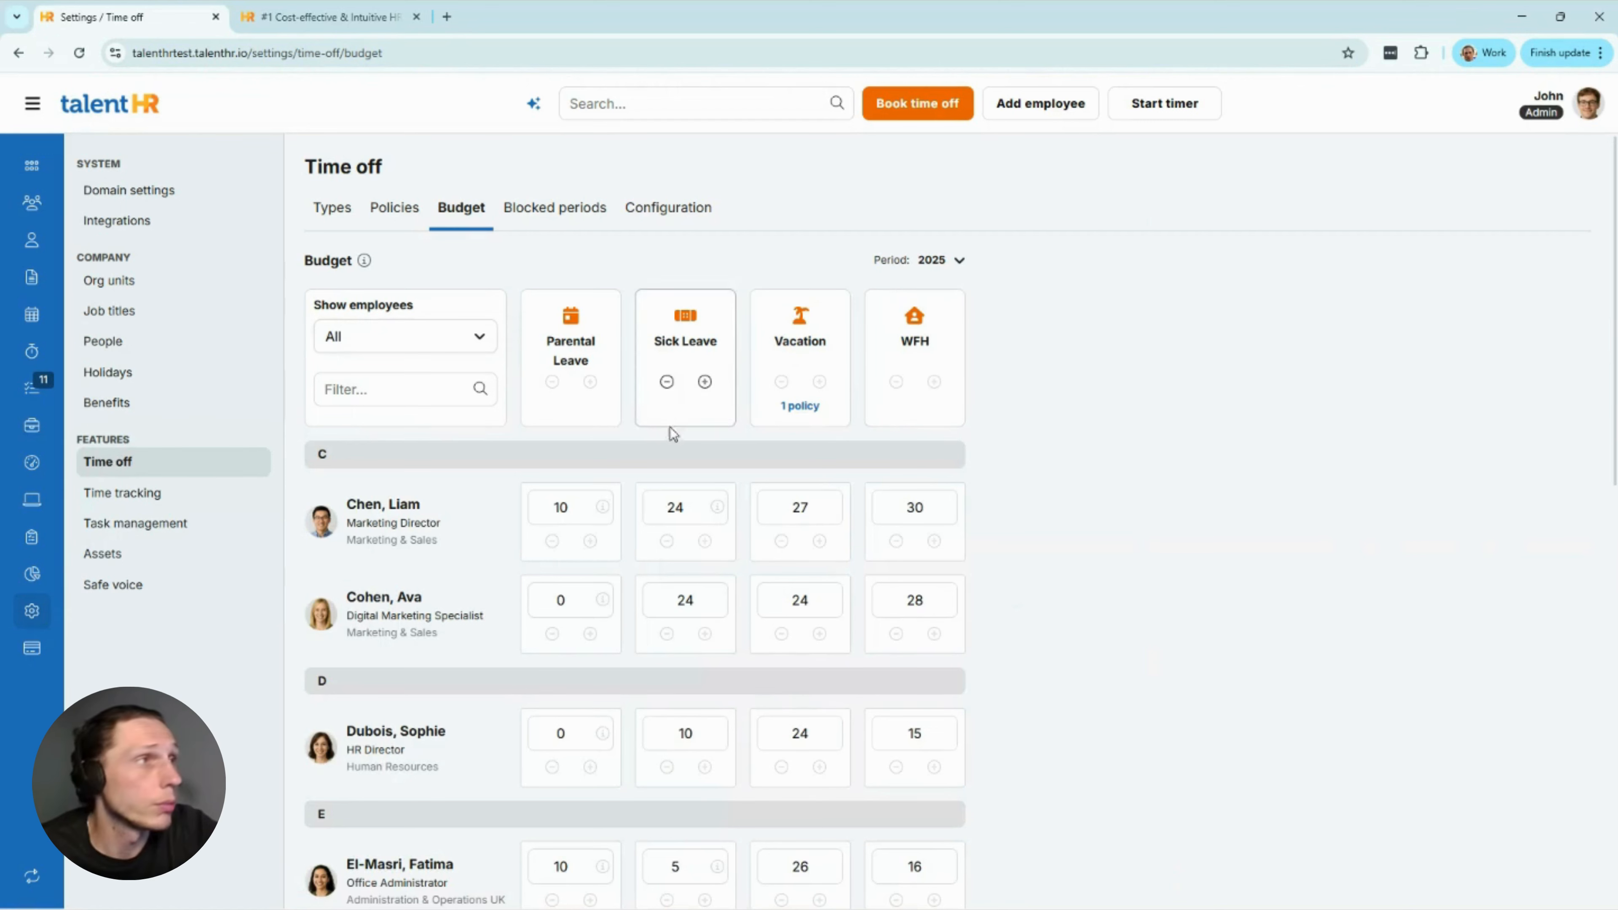
pyautogui.click(819, 383)
pyautogui.click(819, 383)
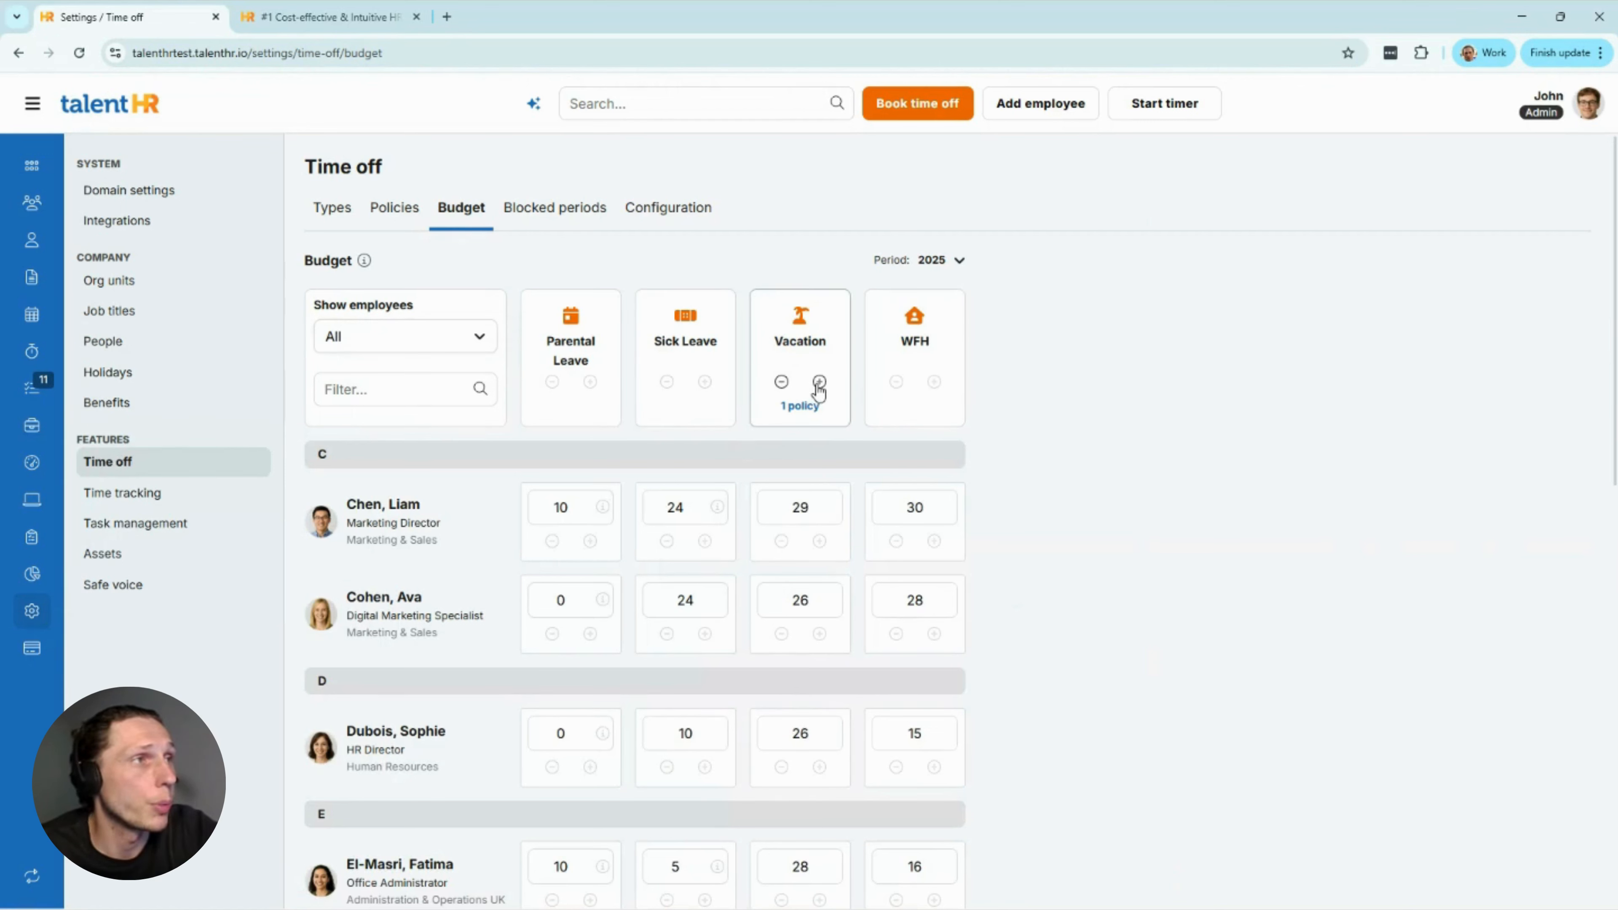
pyautogui.doubleClick(782, 383)
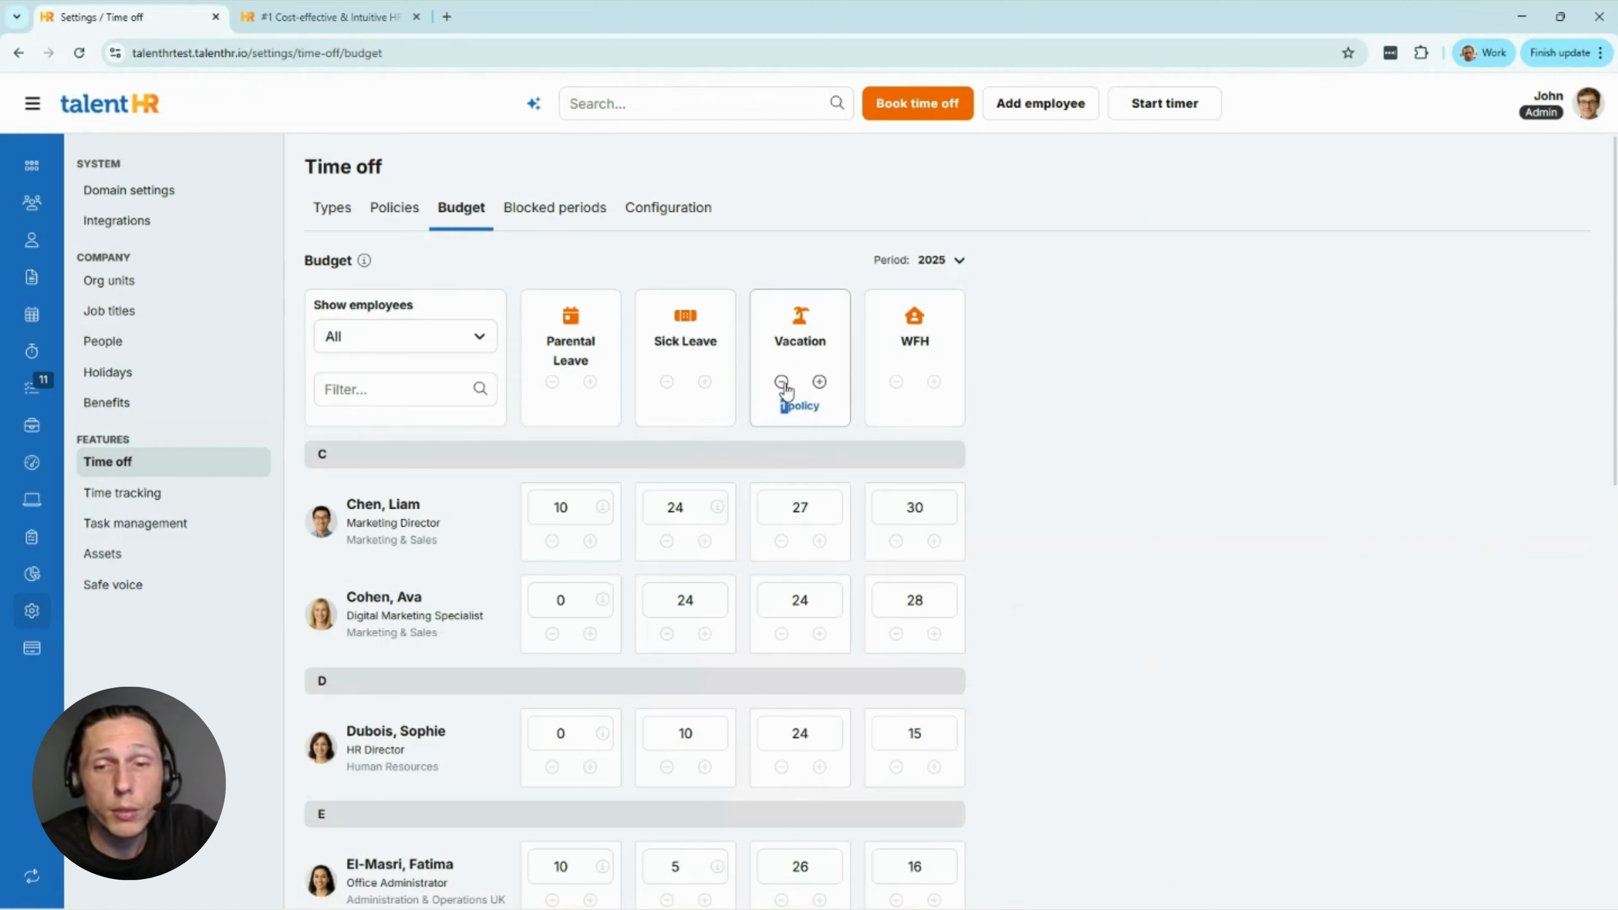
pyautogui.click(820, 542)
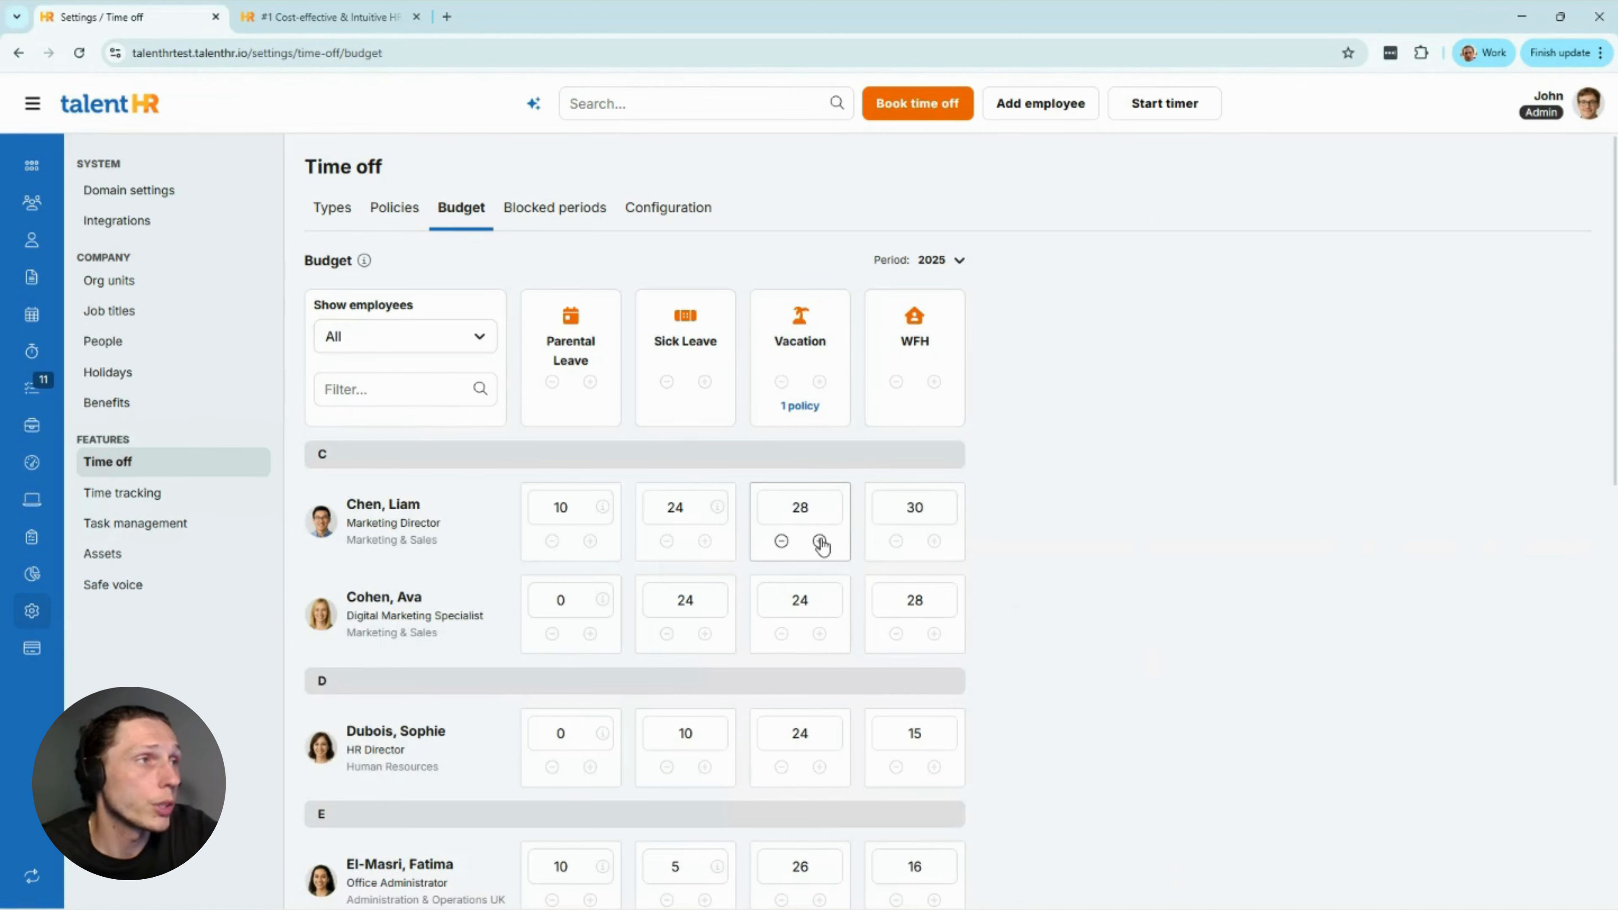
pyautogui.click(782, 542)
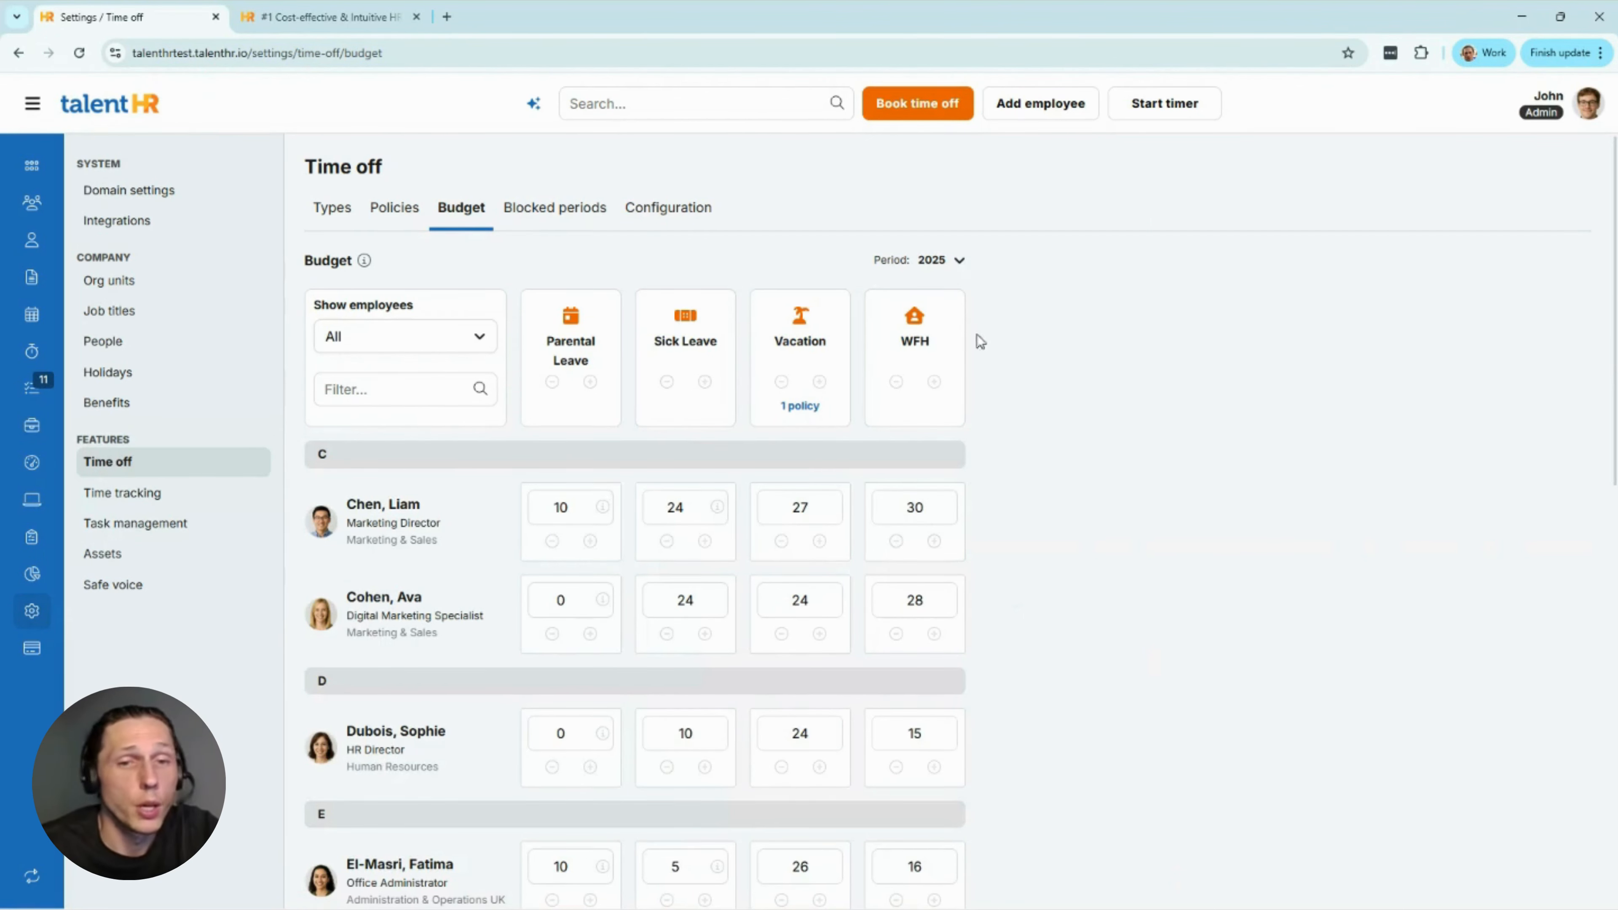
# - Start adding a blocked time off period running from Sep 10, 2025 to Oct 04, 2025
pyautogui.click(575, 228)
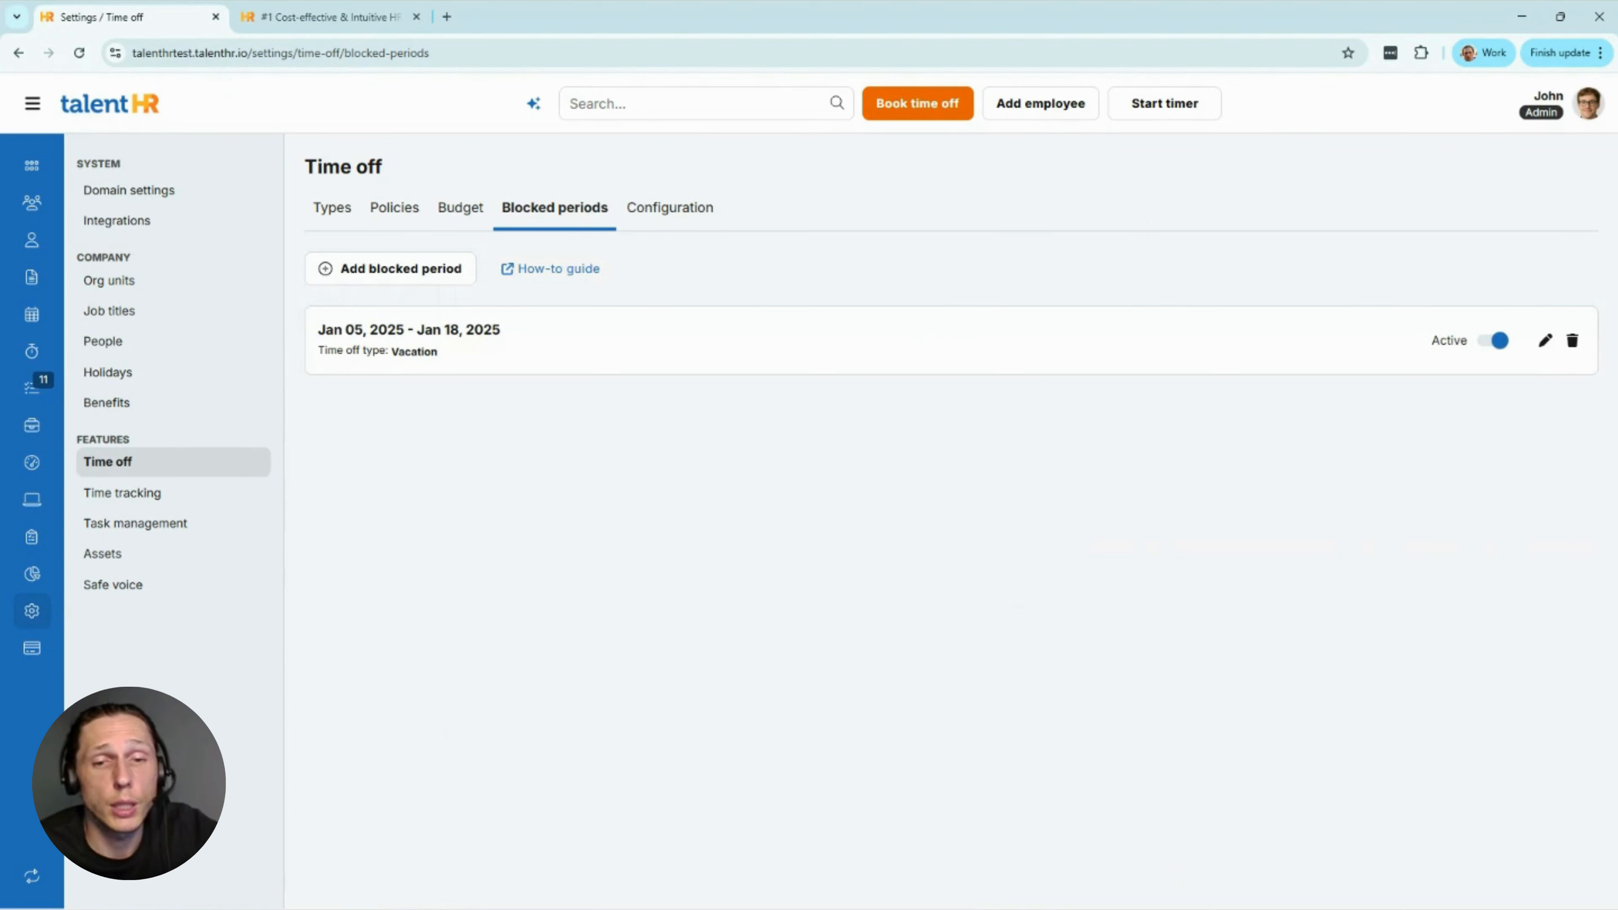
pyautogui.click(402, 275)
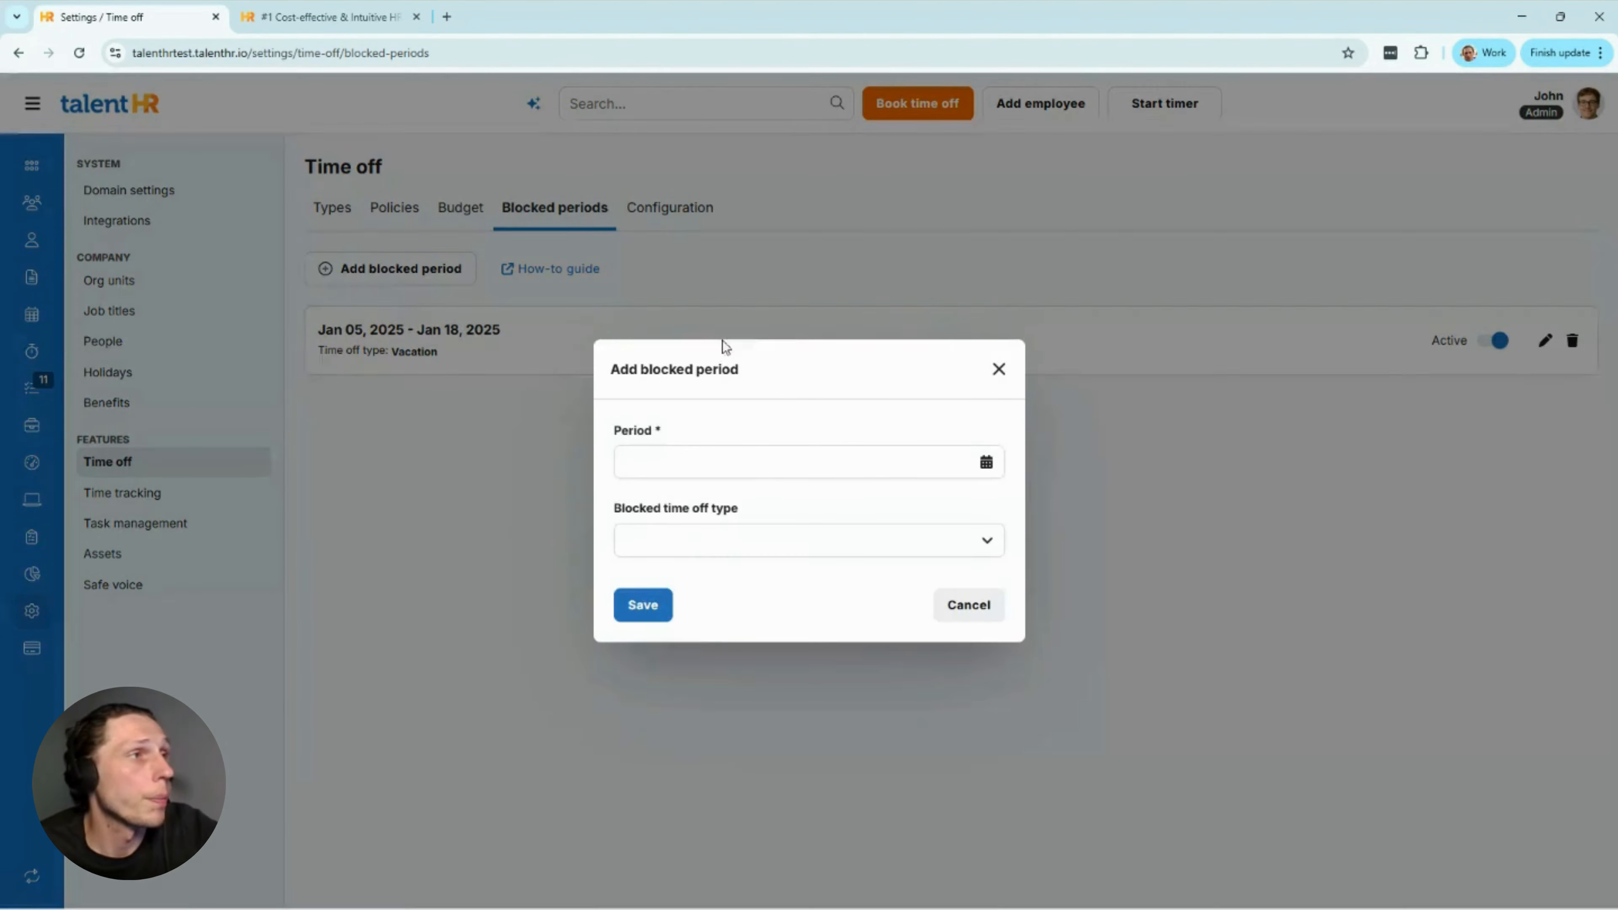
pyautogui.click(986, 461)
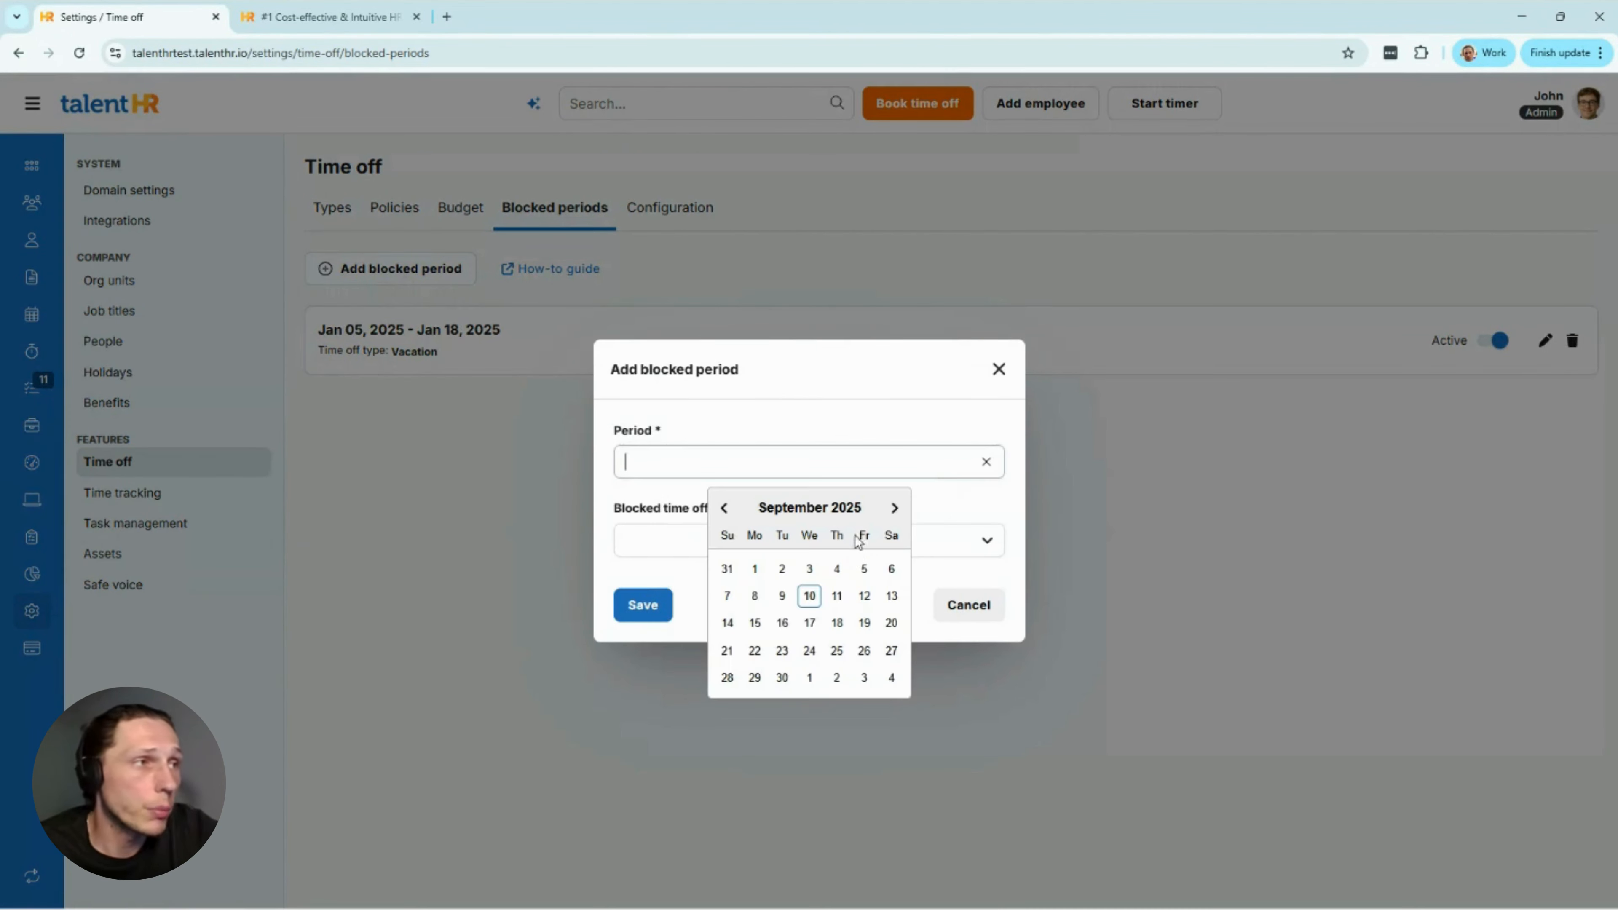
pyautogui.click(809, 597)
pyautogui.click(892, 678)
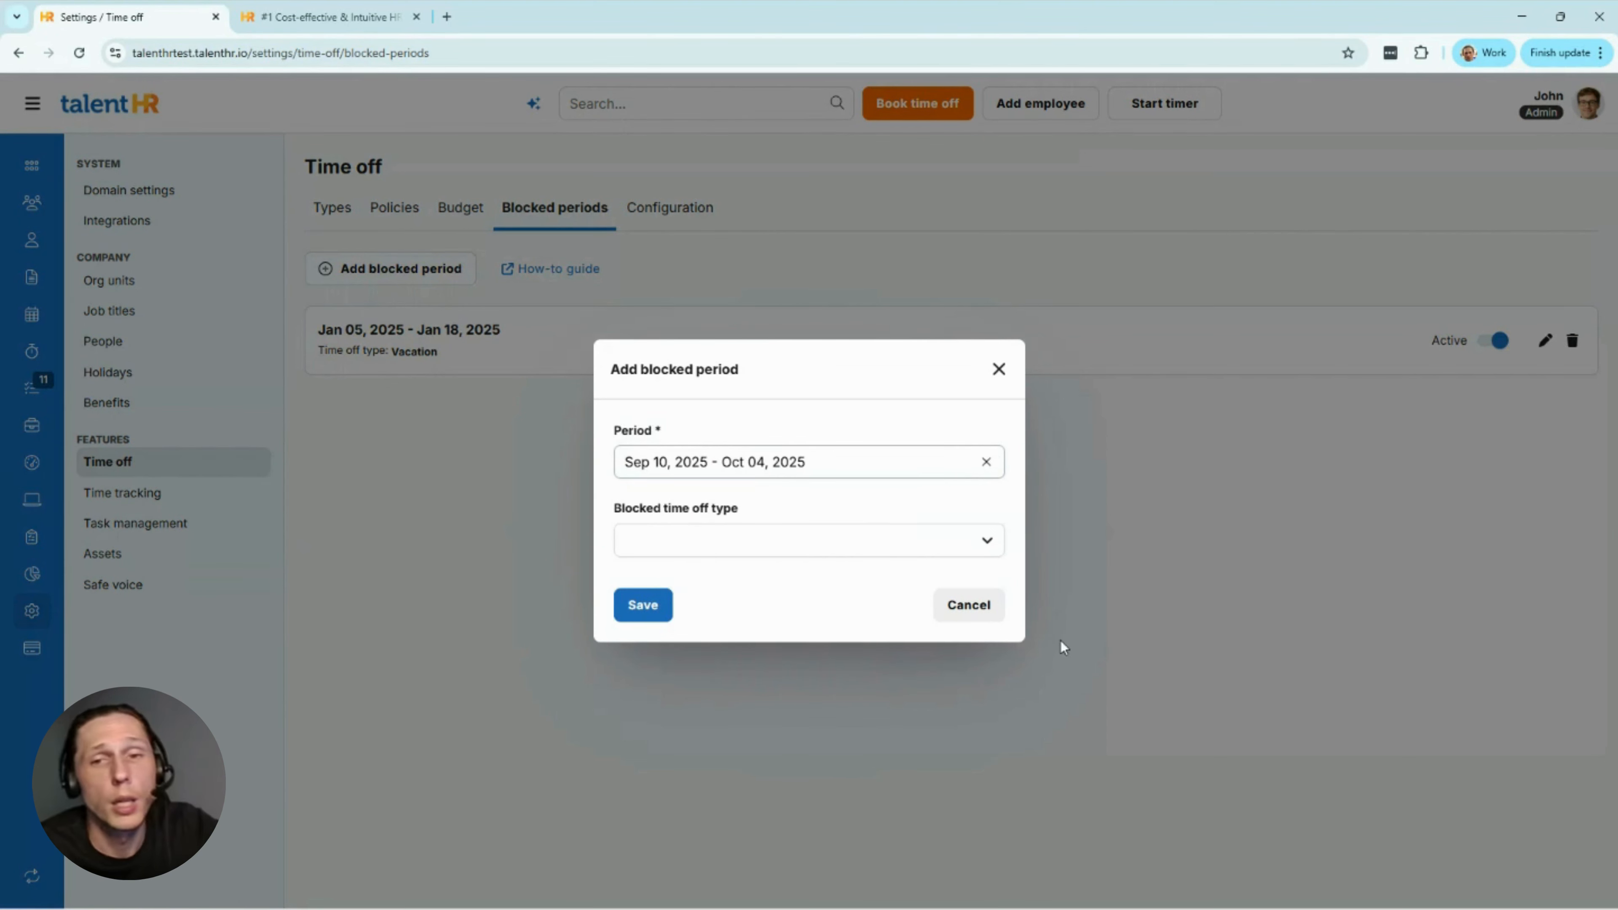
# - Select Parental Leave, Vacation and WFH as the blocked time off types, and close the blocked period form without saving
pyautogui.click(931, 548)
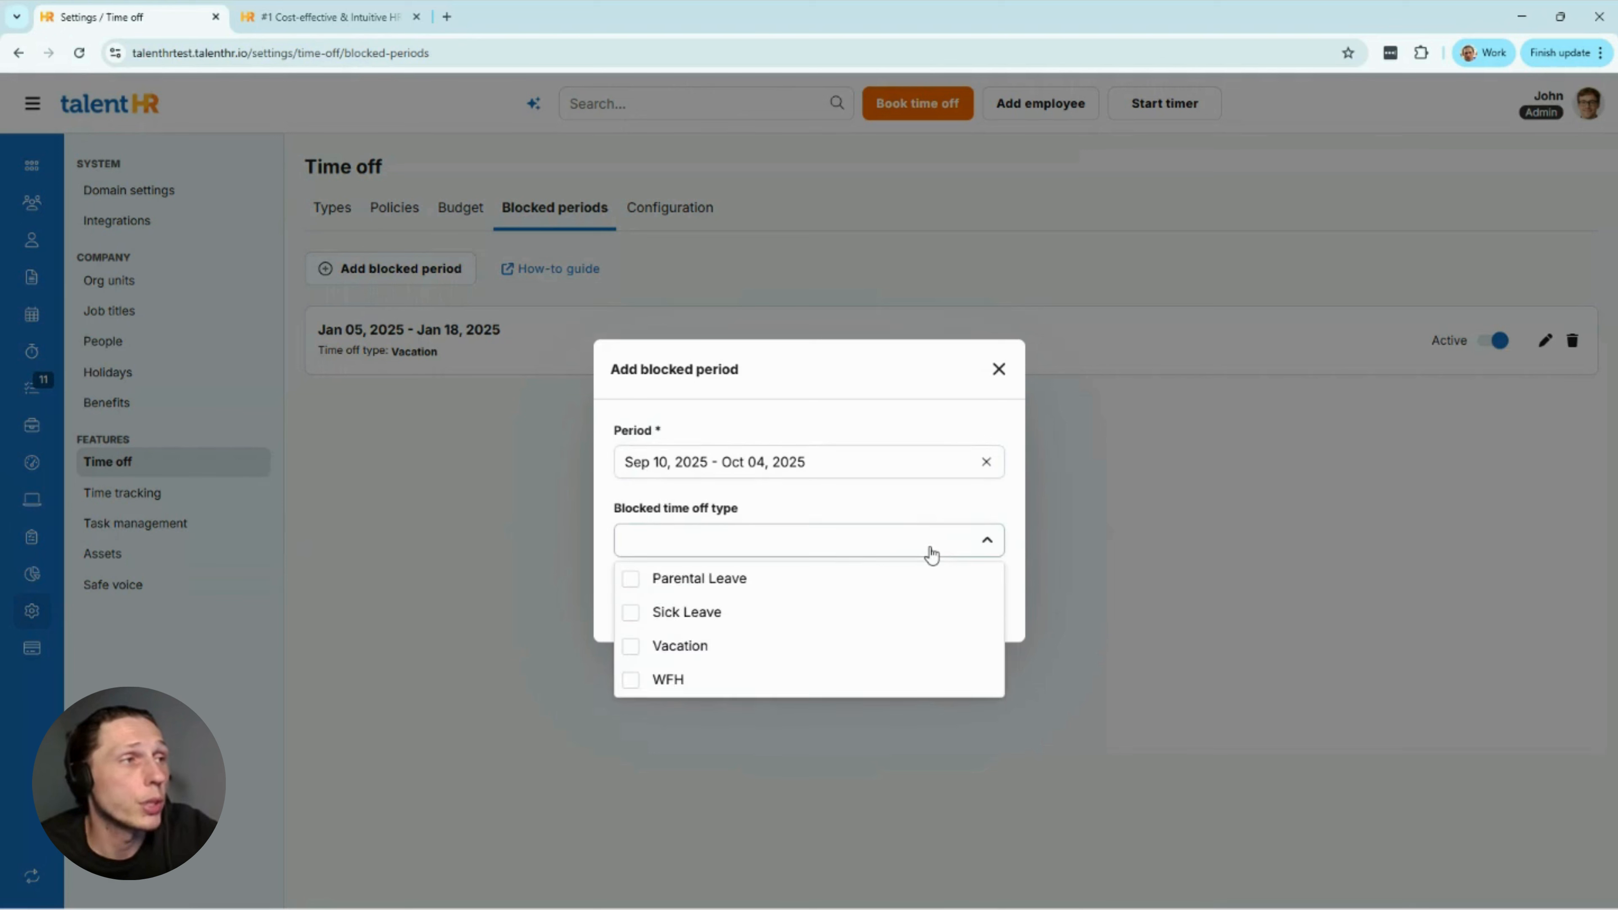
pyautogui.click(836, 641)
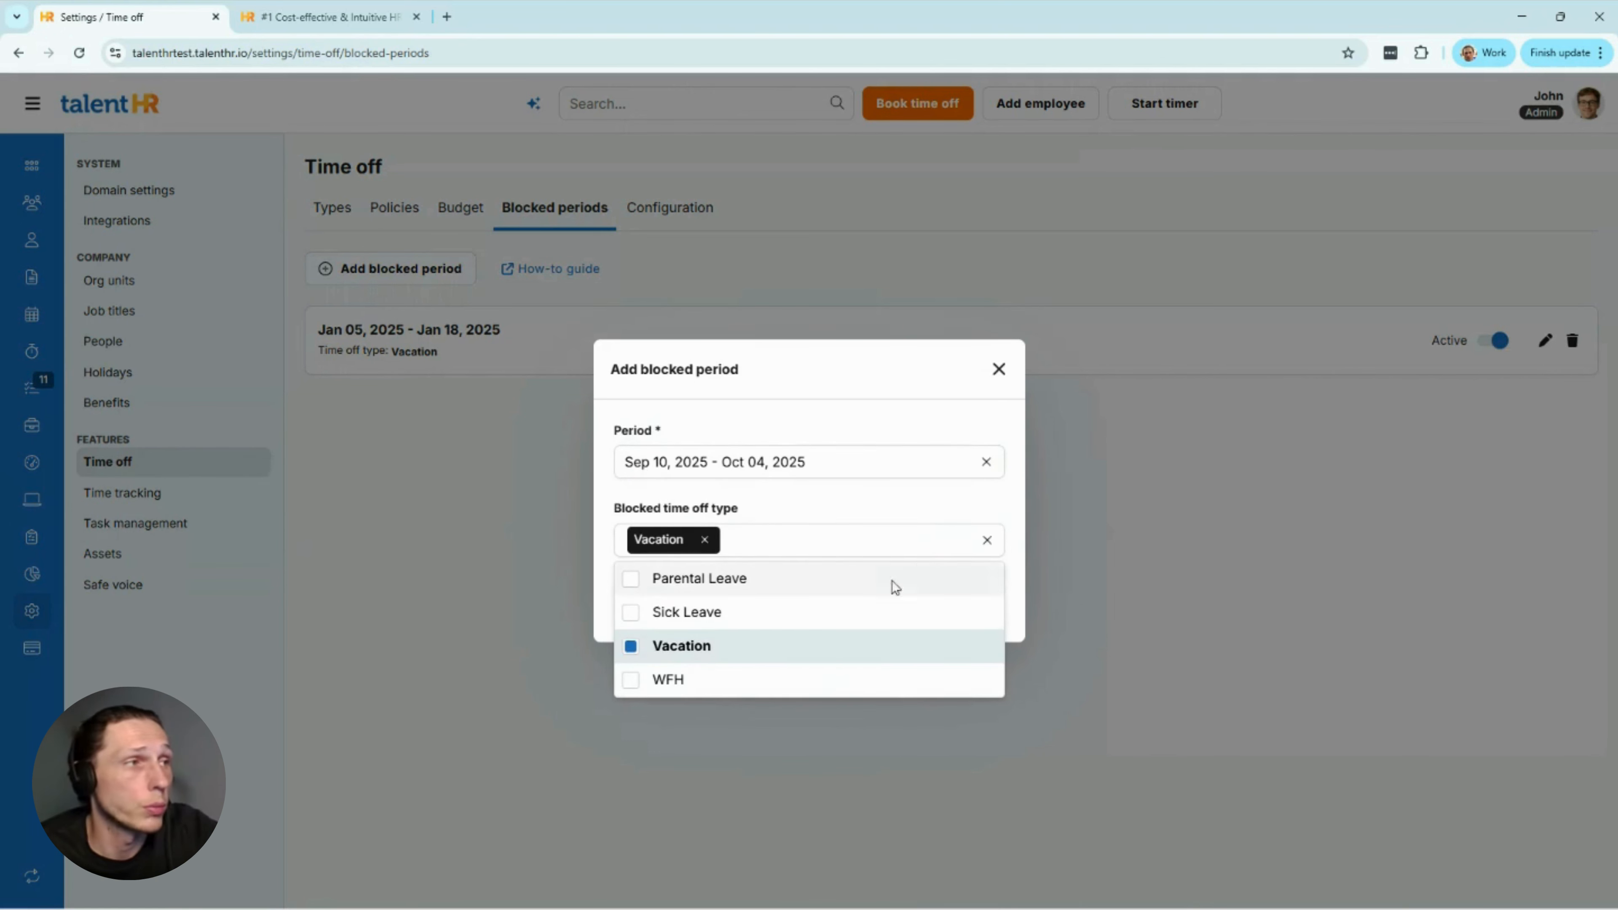
pyautogui.click(860, 615)
pyautogui.click(657, 613)
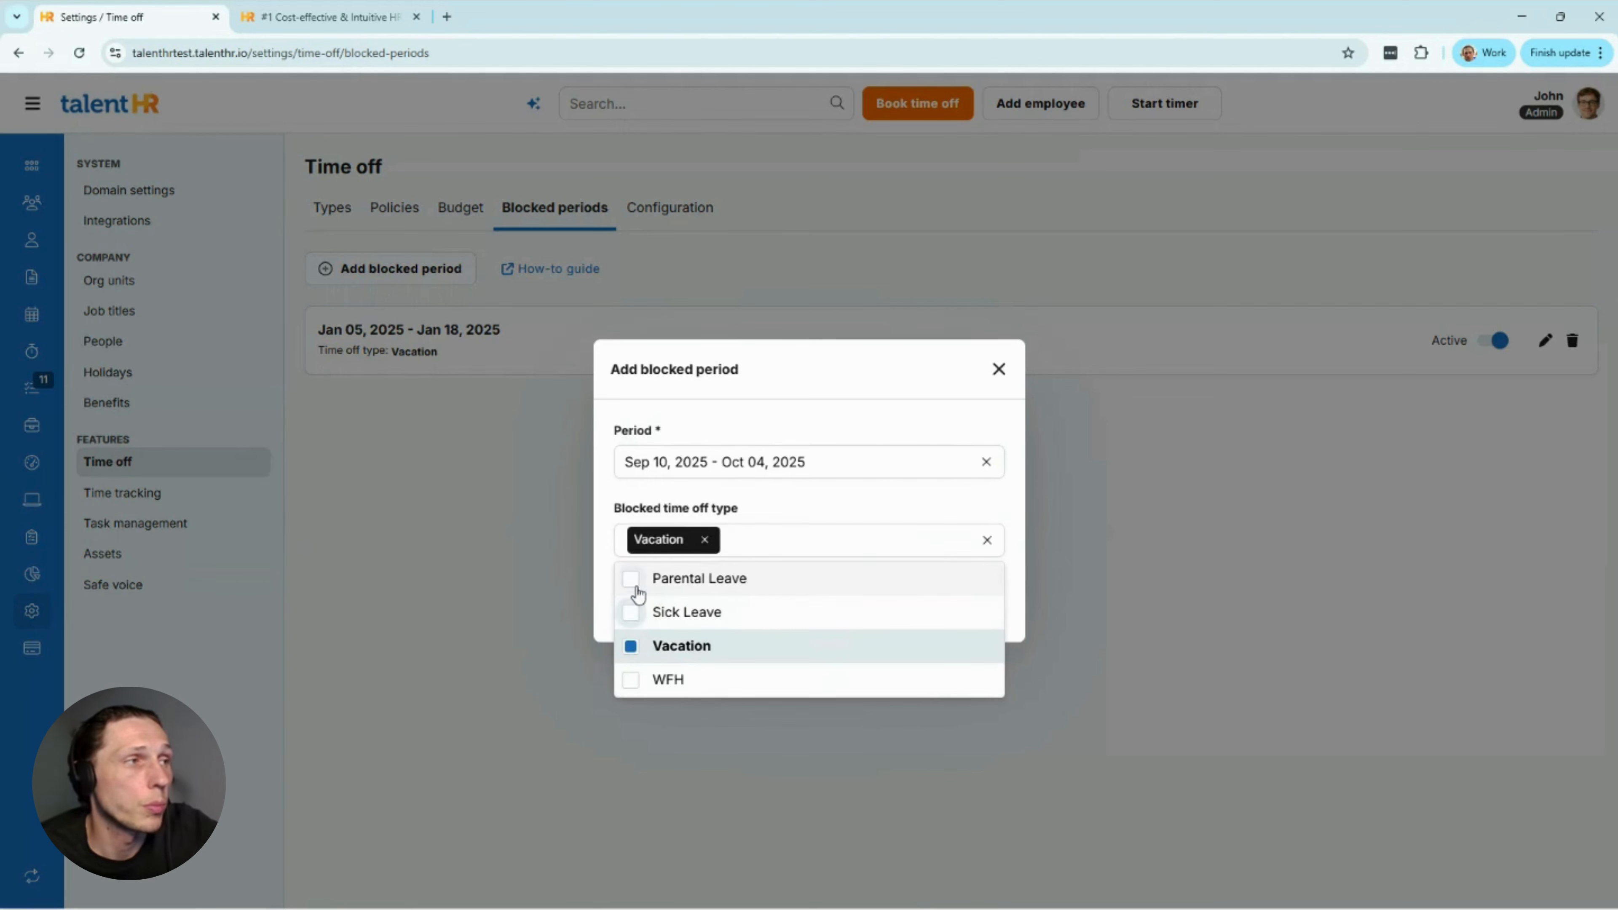
pyautogui.click(637, 580)
pyautogui.click(640, 656)
pyautogui.click(640, 676)
pyautogui.click(659, 656)
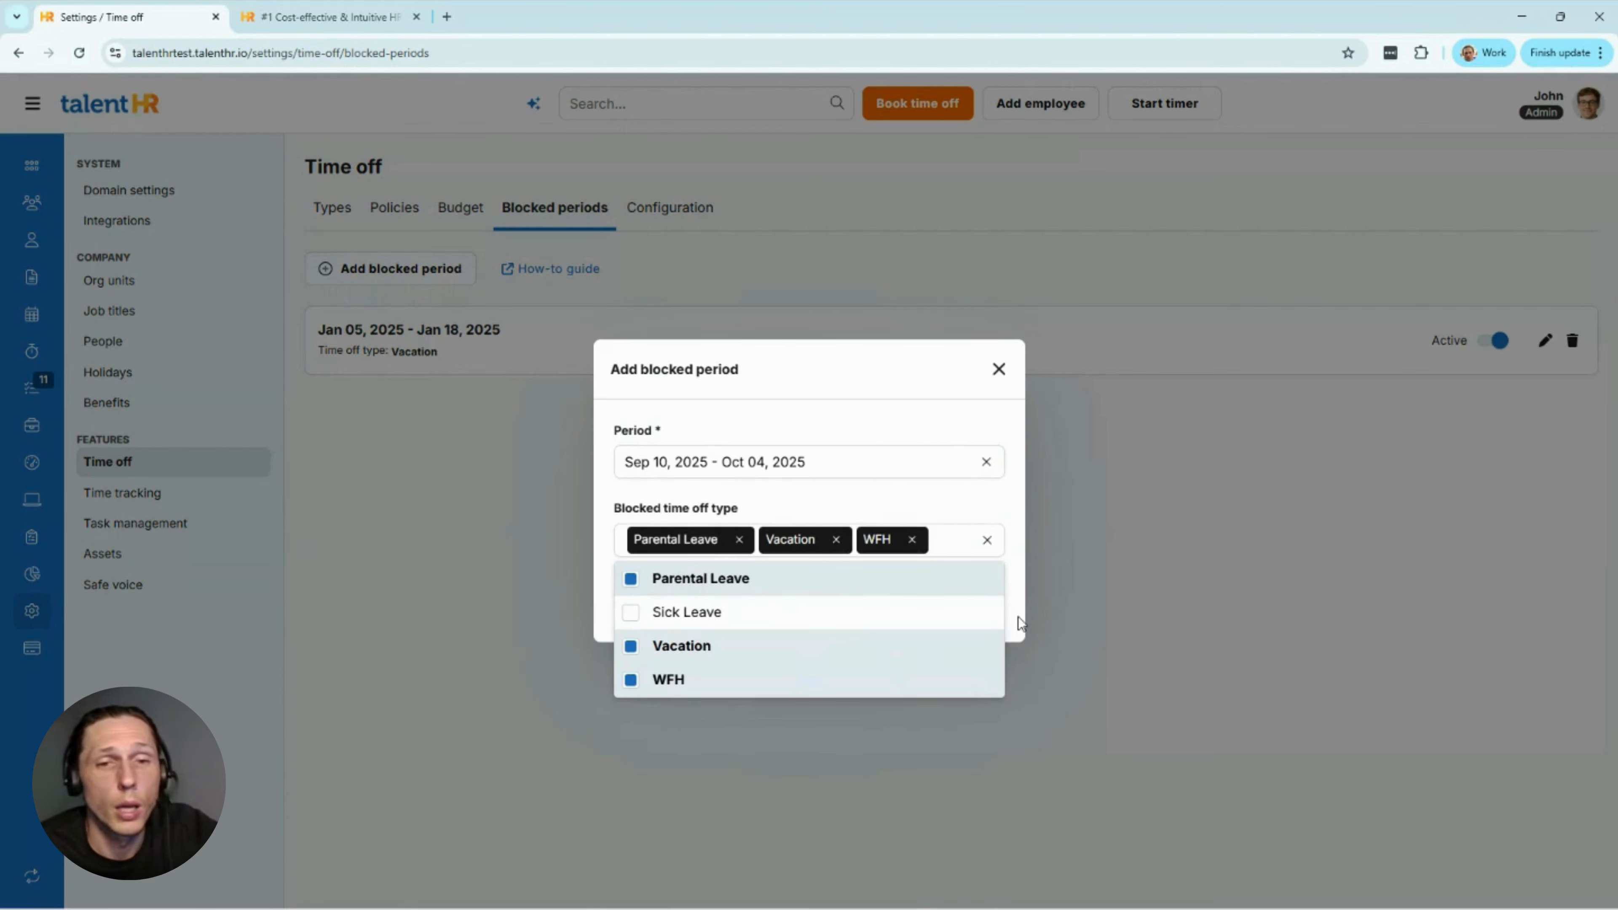
pyautogui.click(999, 370)
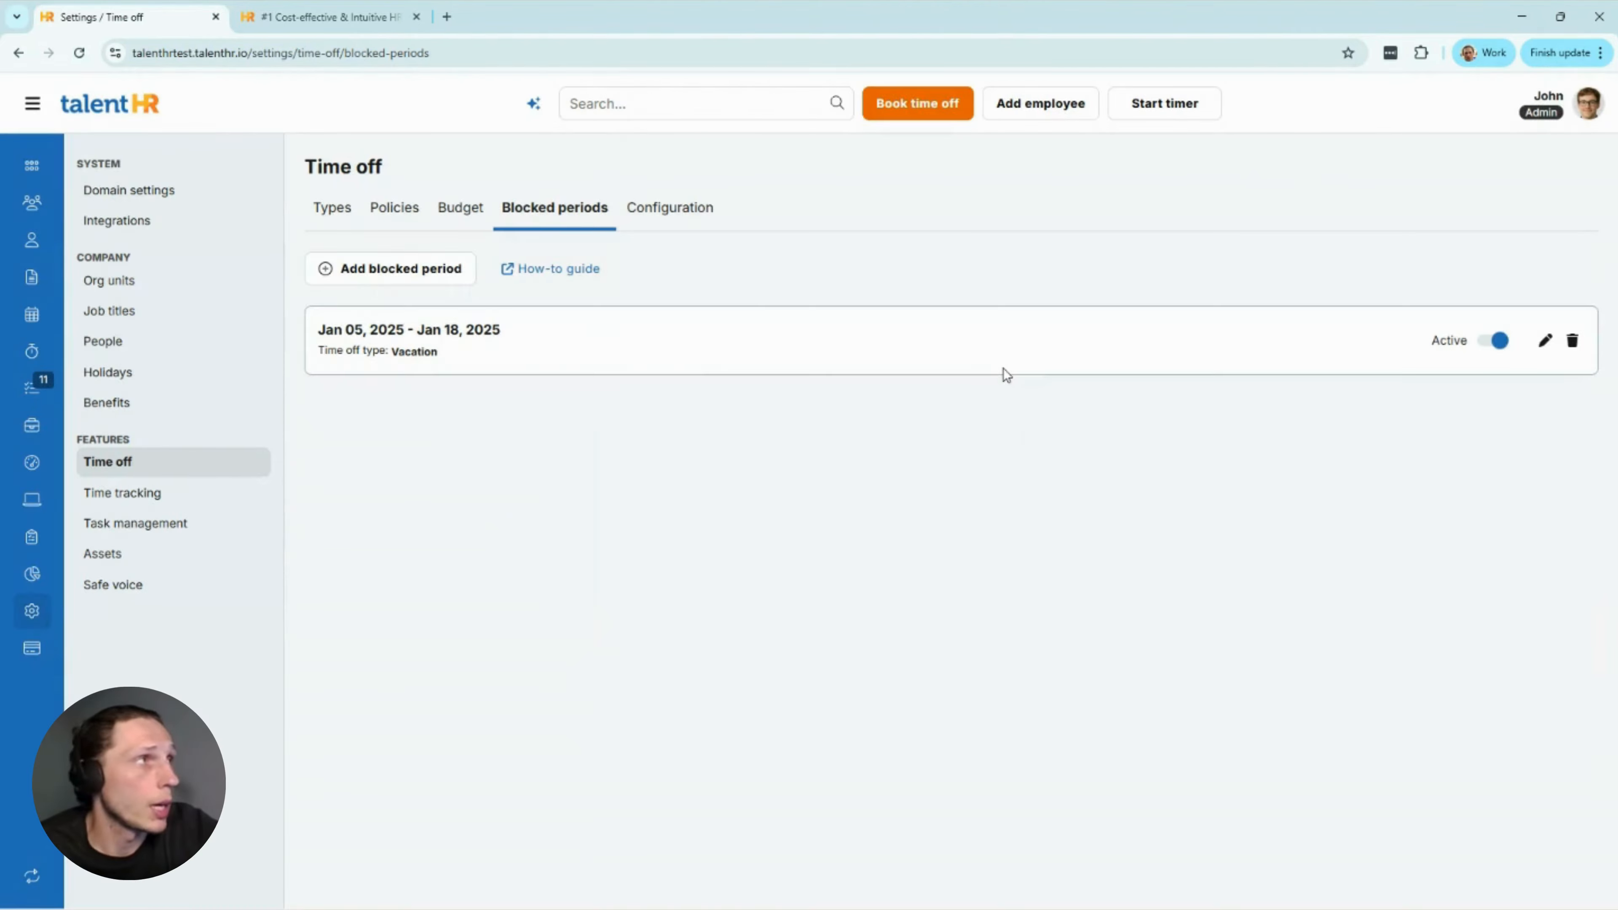
pyautogui.click(686, 215)
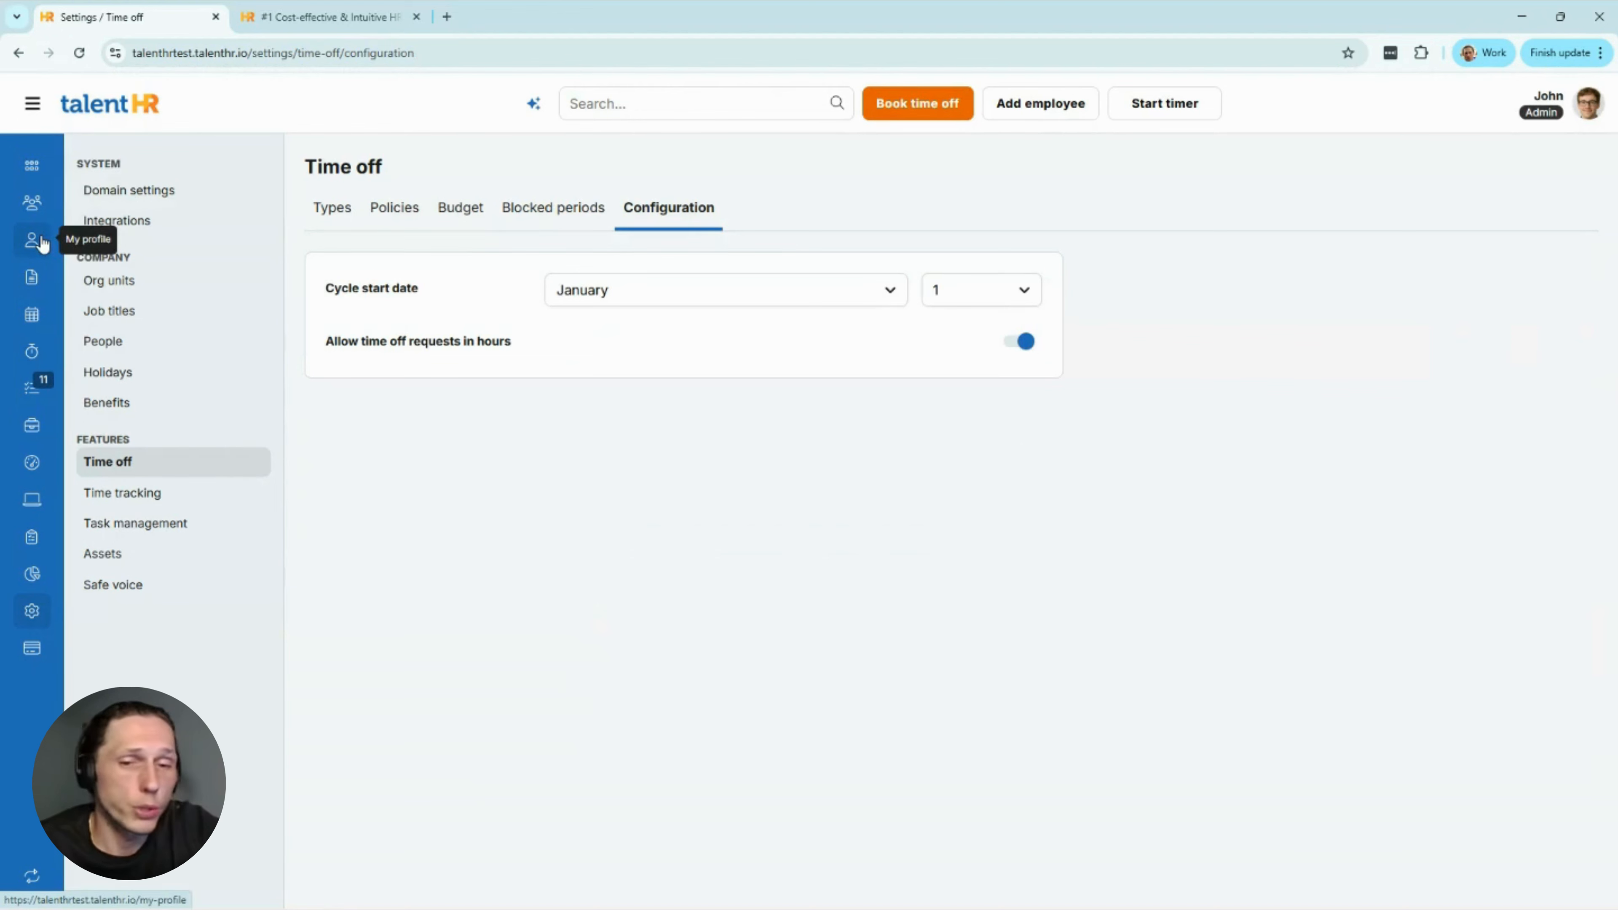
pyautogui.click(32, 202)
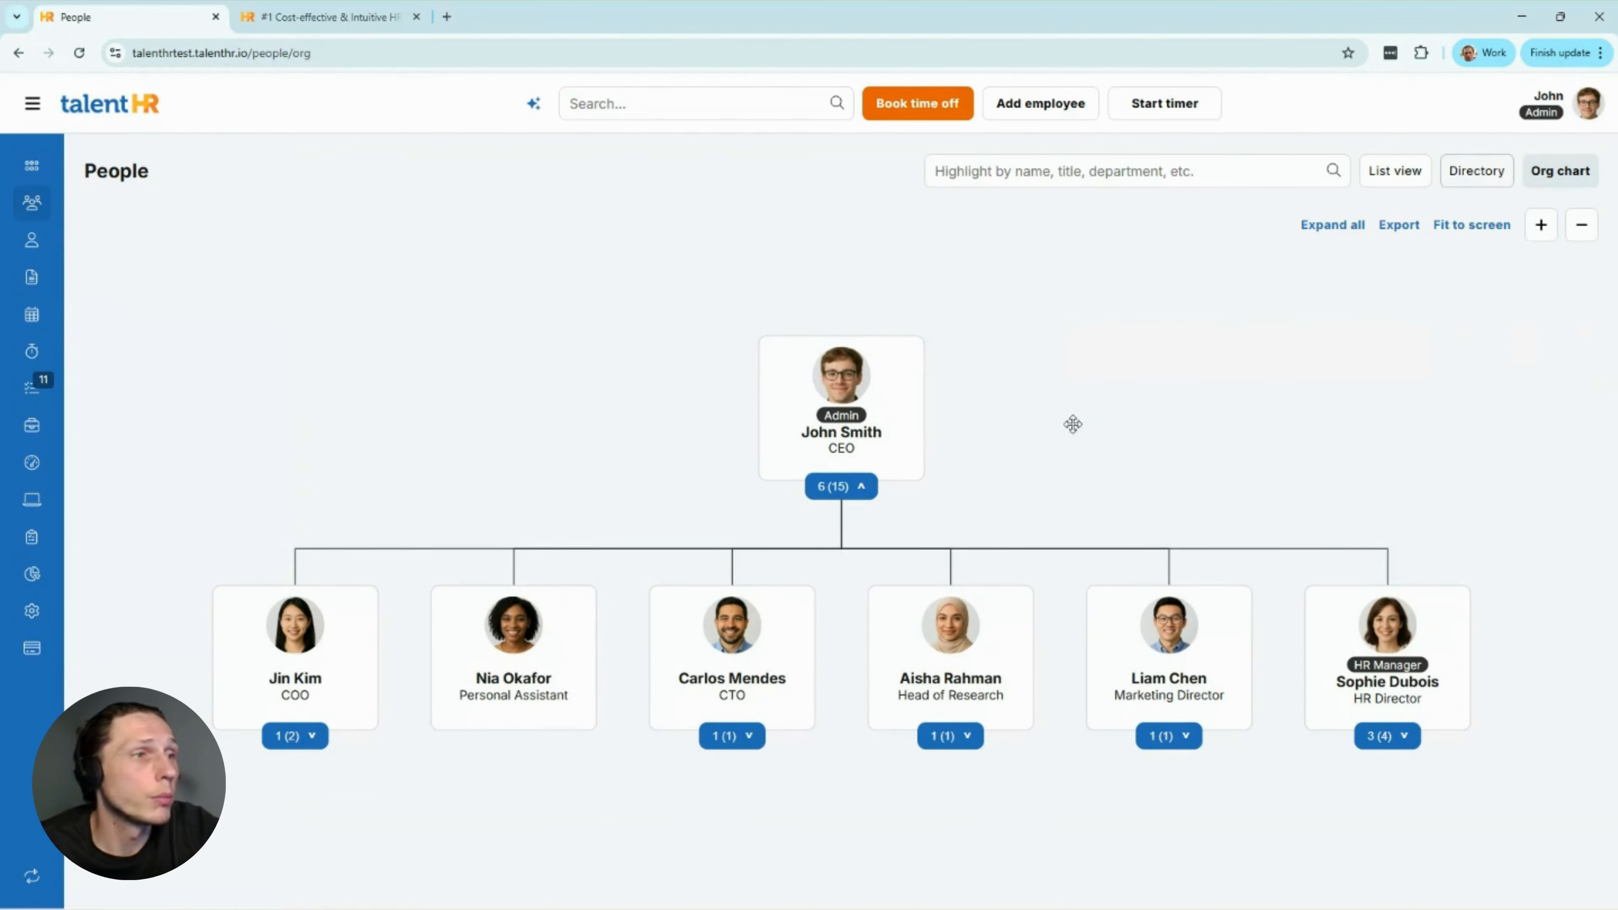
pyautogui.click(1396, 171)
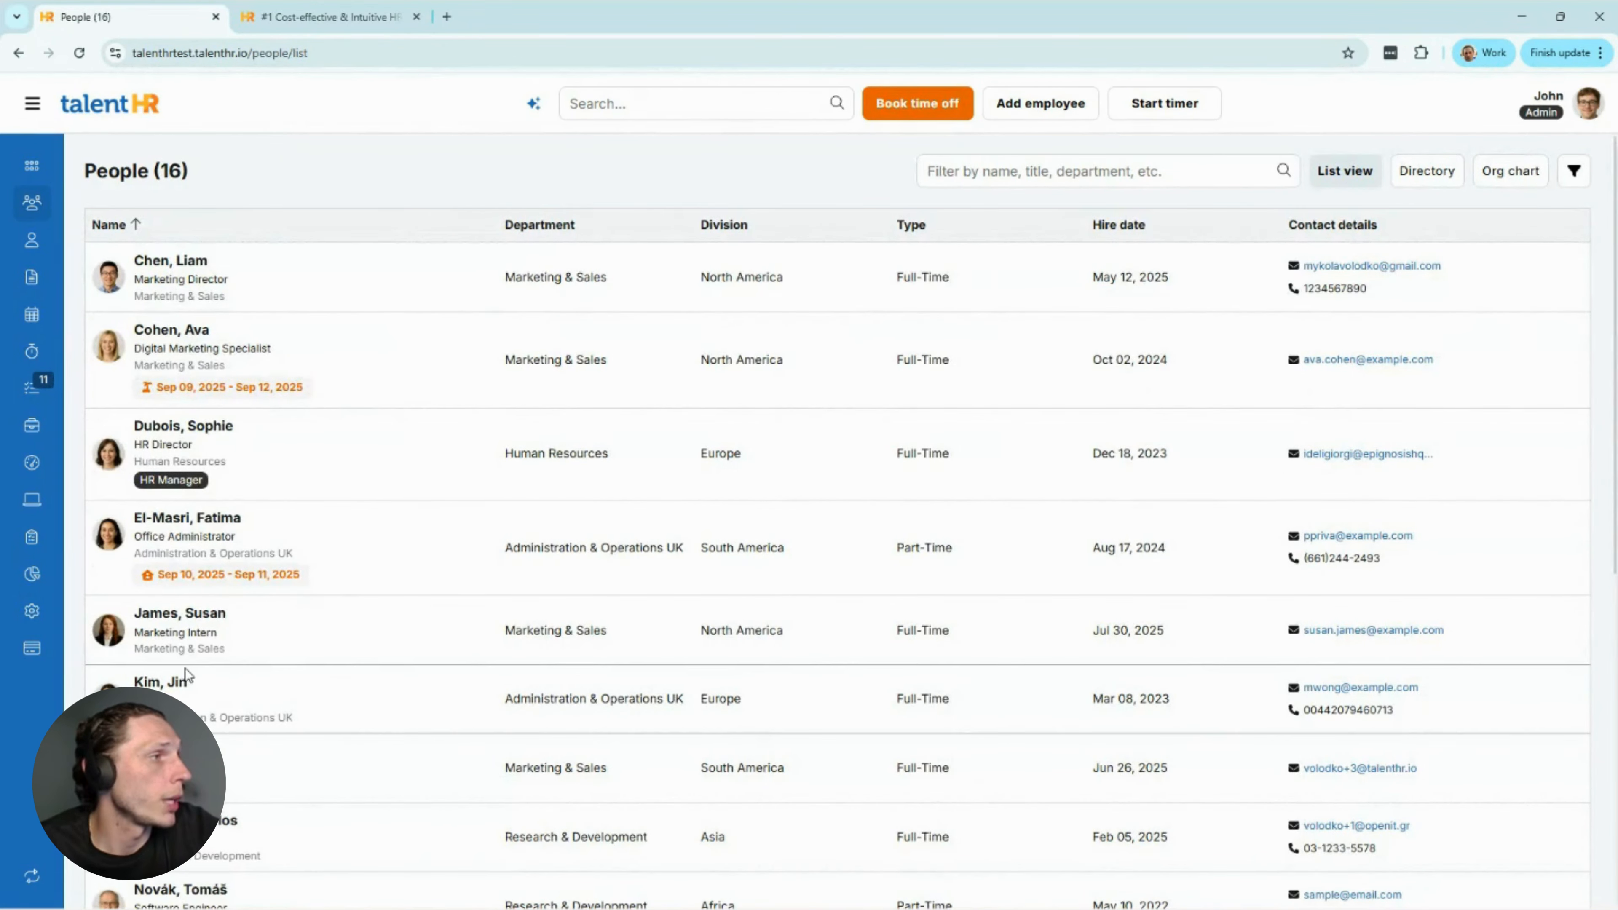
pyautogui.click(195, 632)
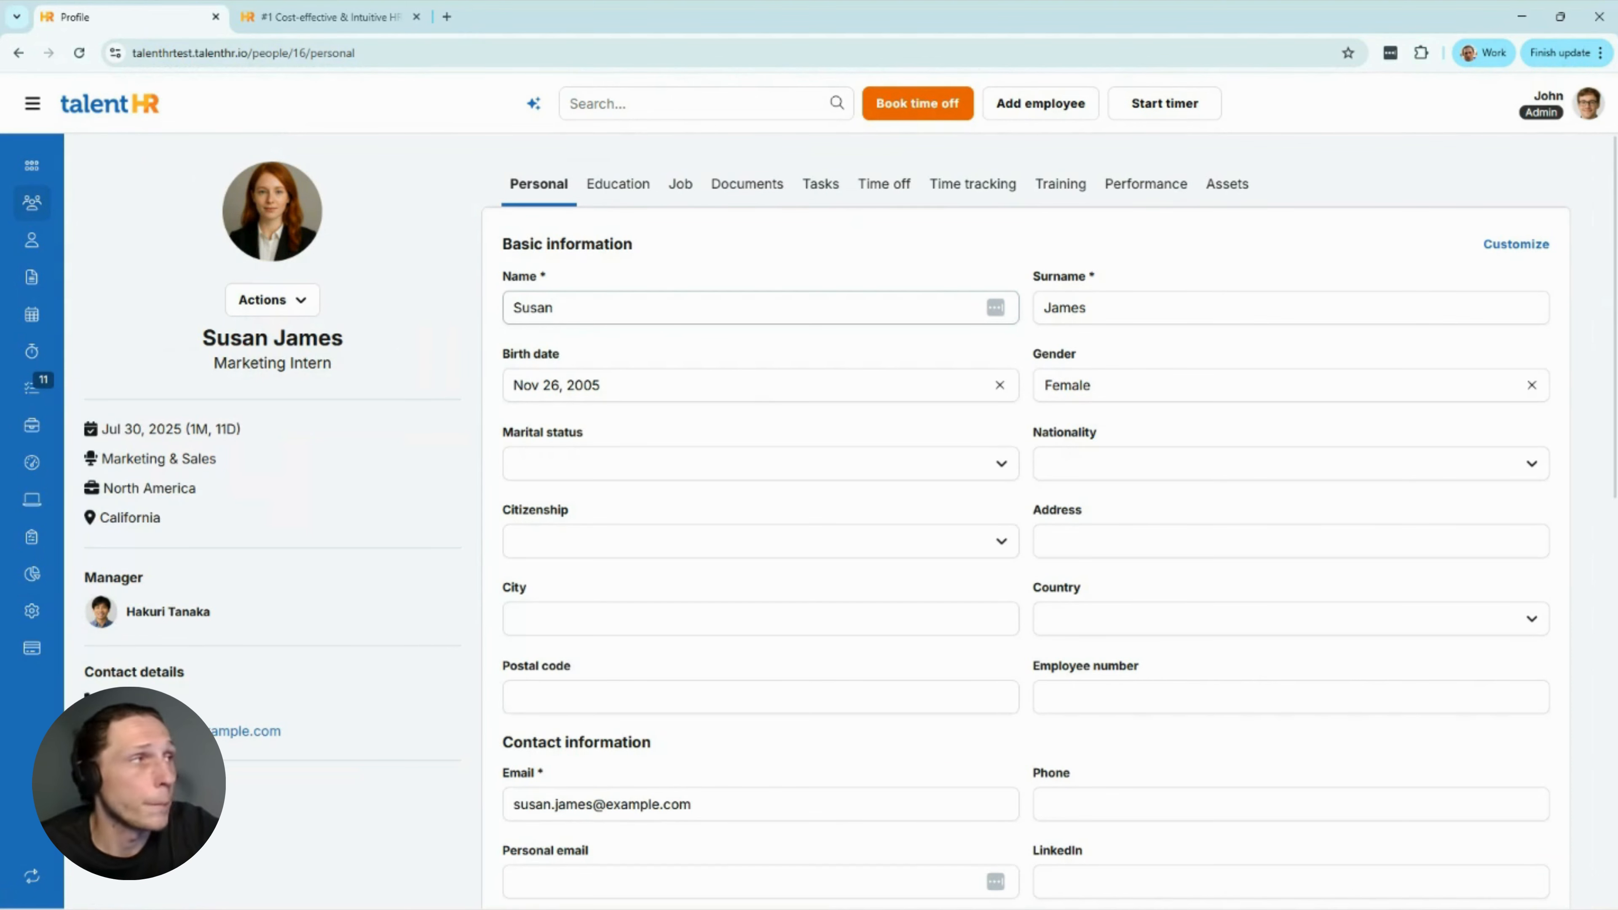
# - Add another employee as a non-required time off approver for the Marketing Intern, and close the approvers form without saving
pyautogui.click(282, 313)
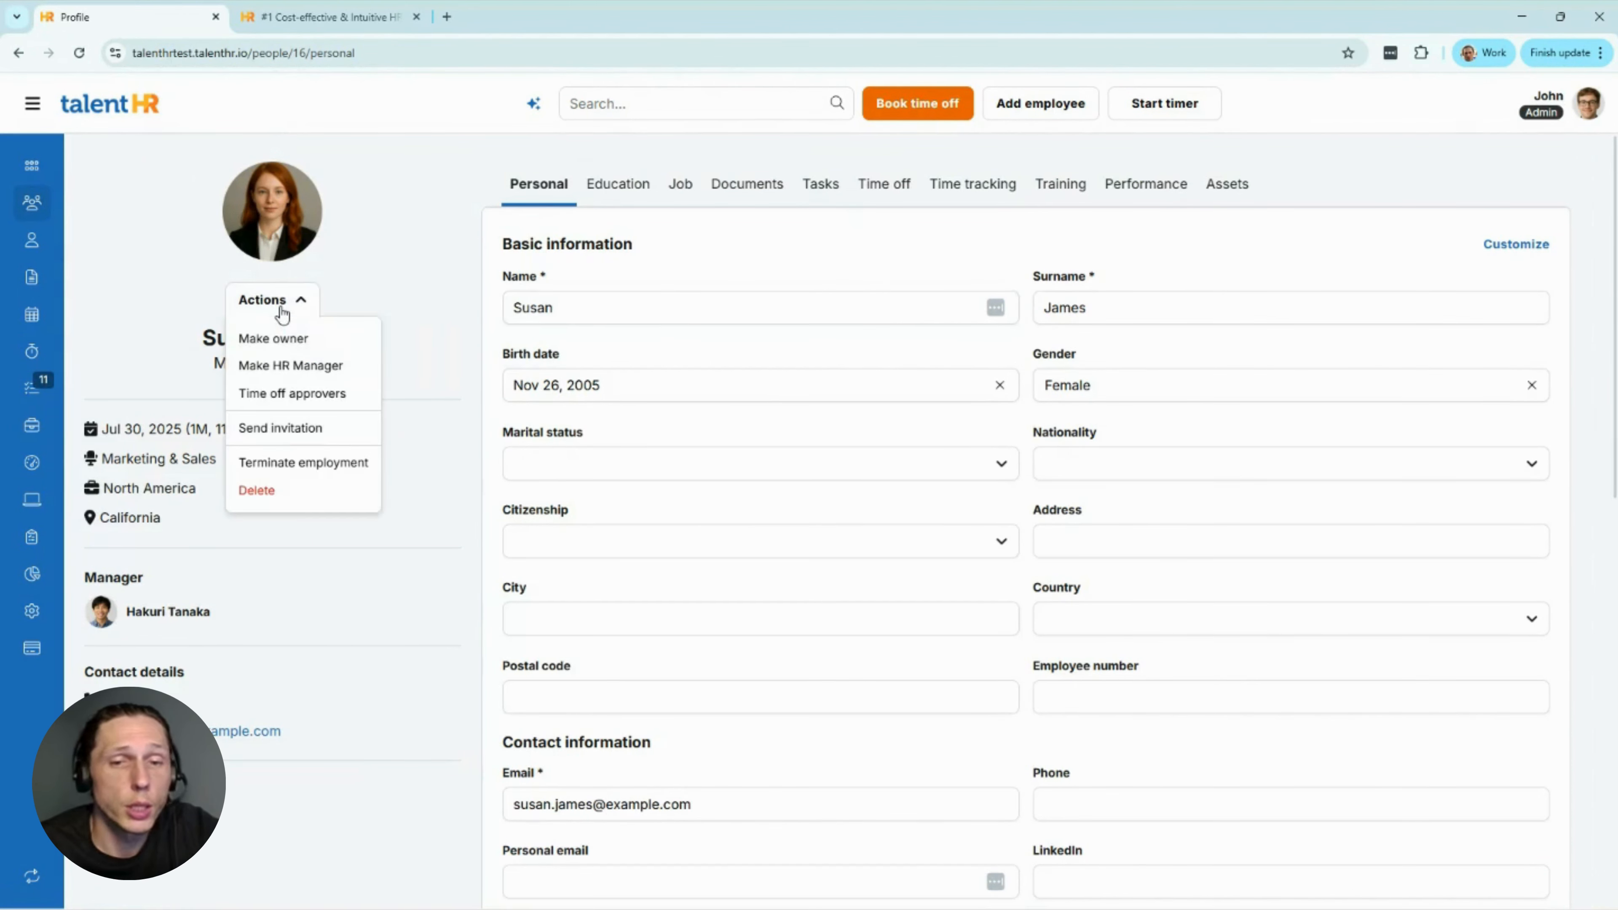
pyautogui.click(292, 393)
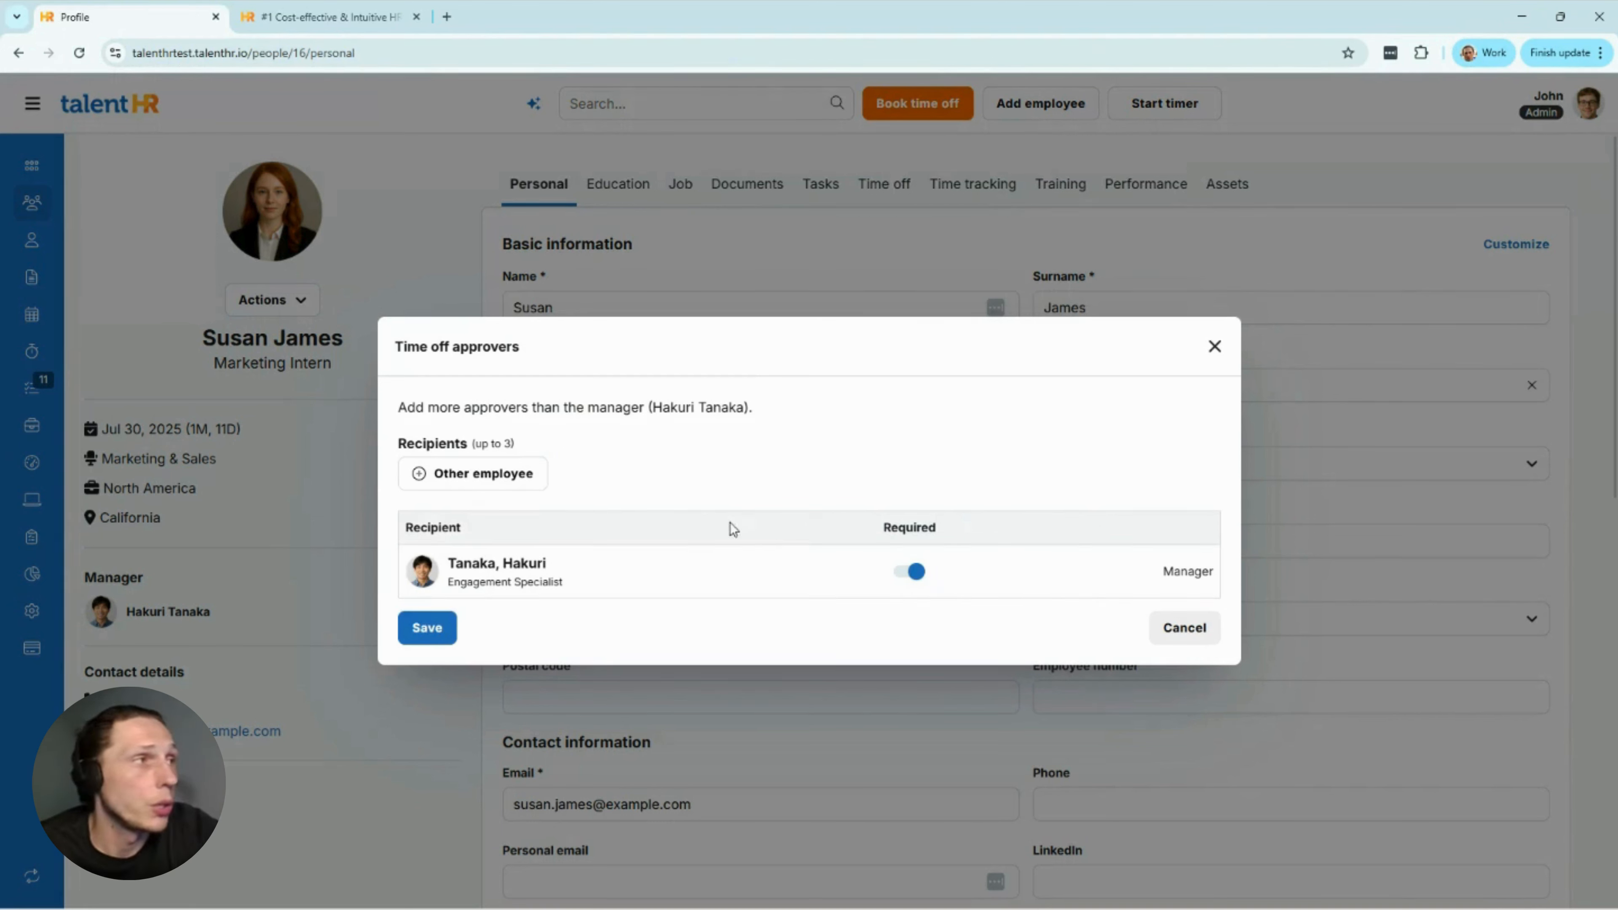
pyautogui.click(516, 488)
pyautogui.click(680, 602)
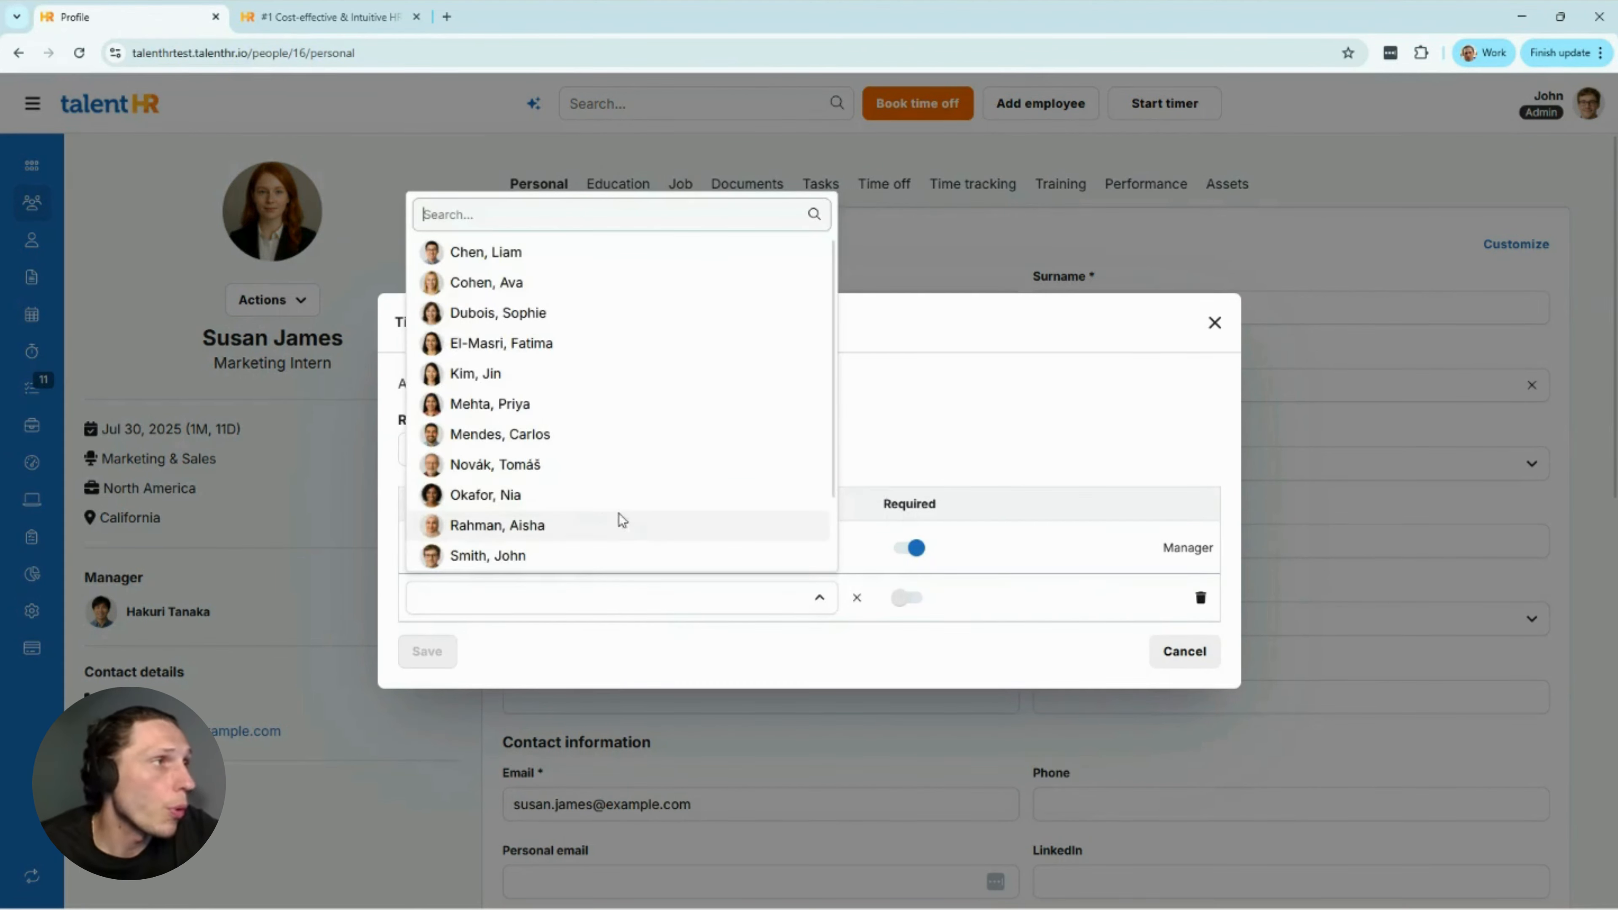
pyautogui.click(613, 475)
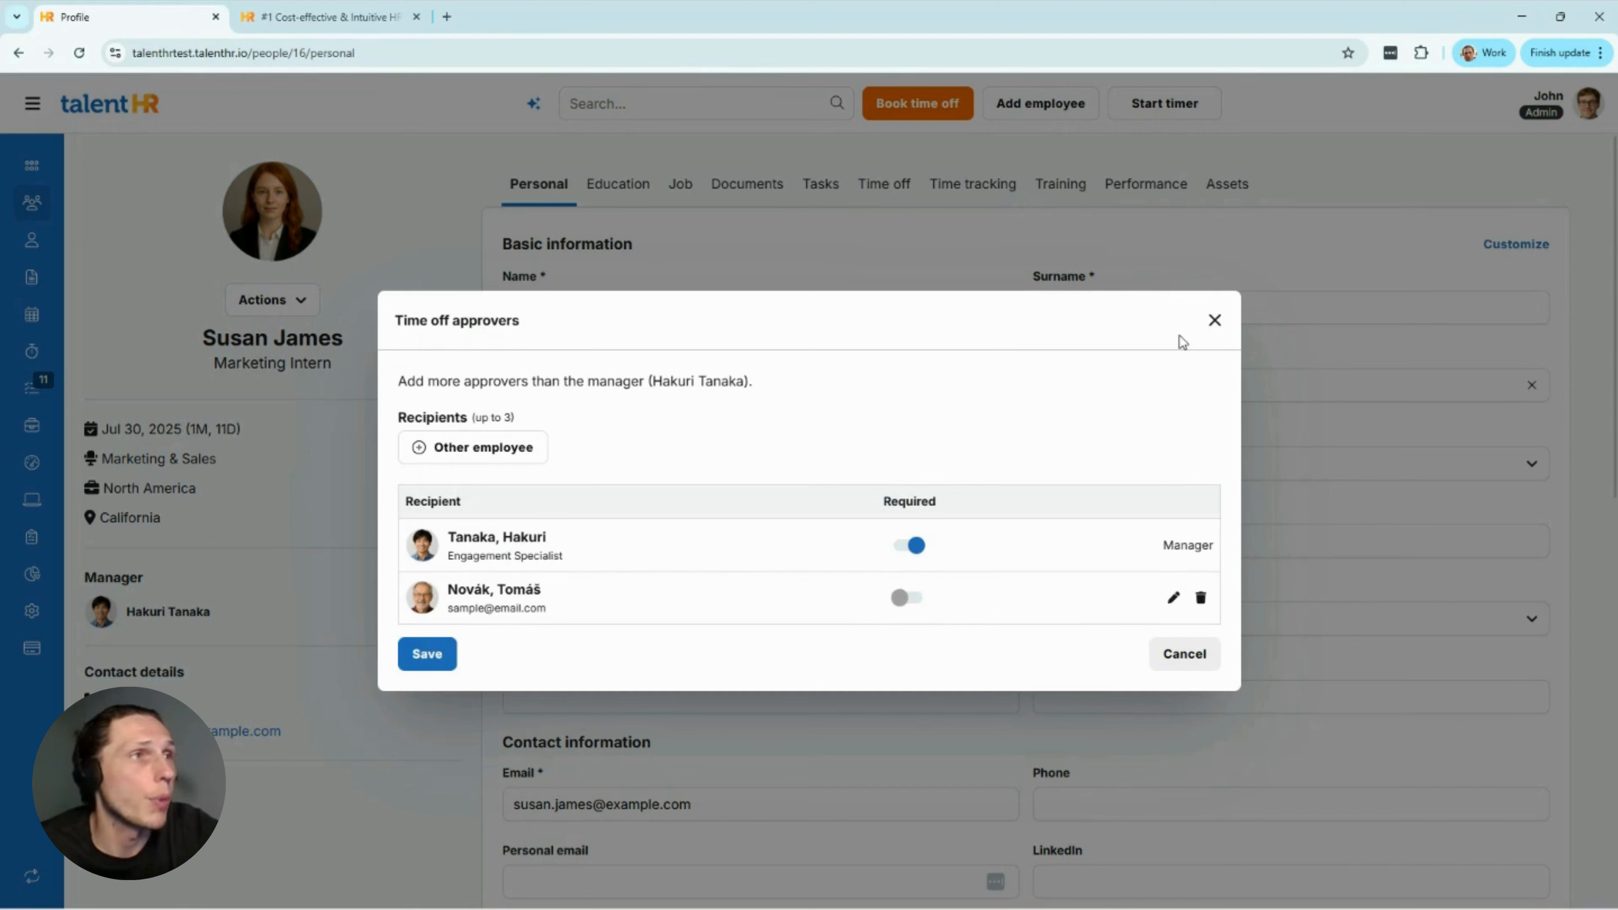
pyautogui.click(1213, 321)
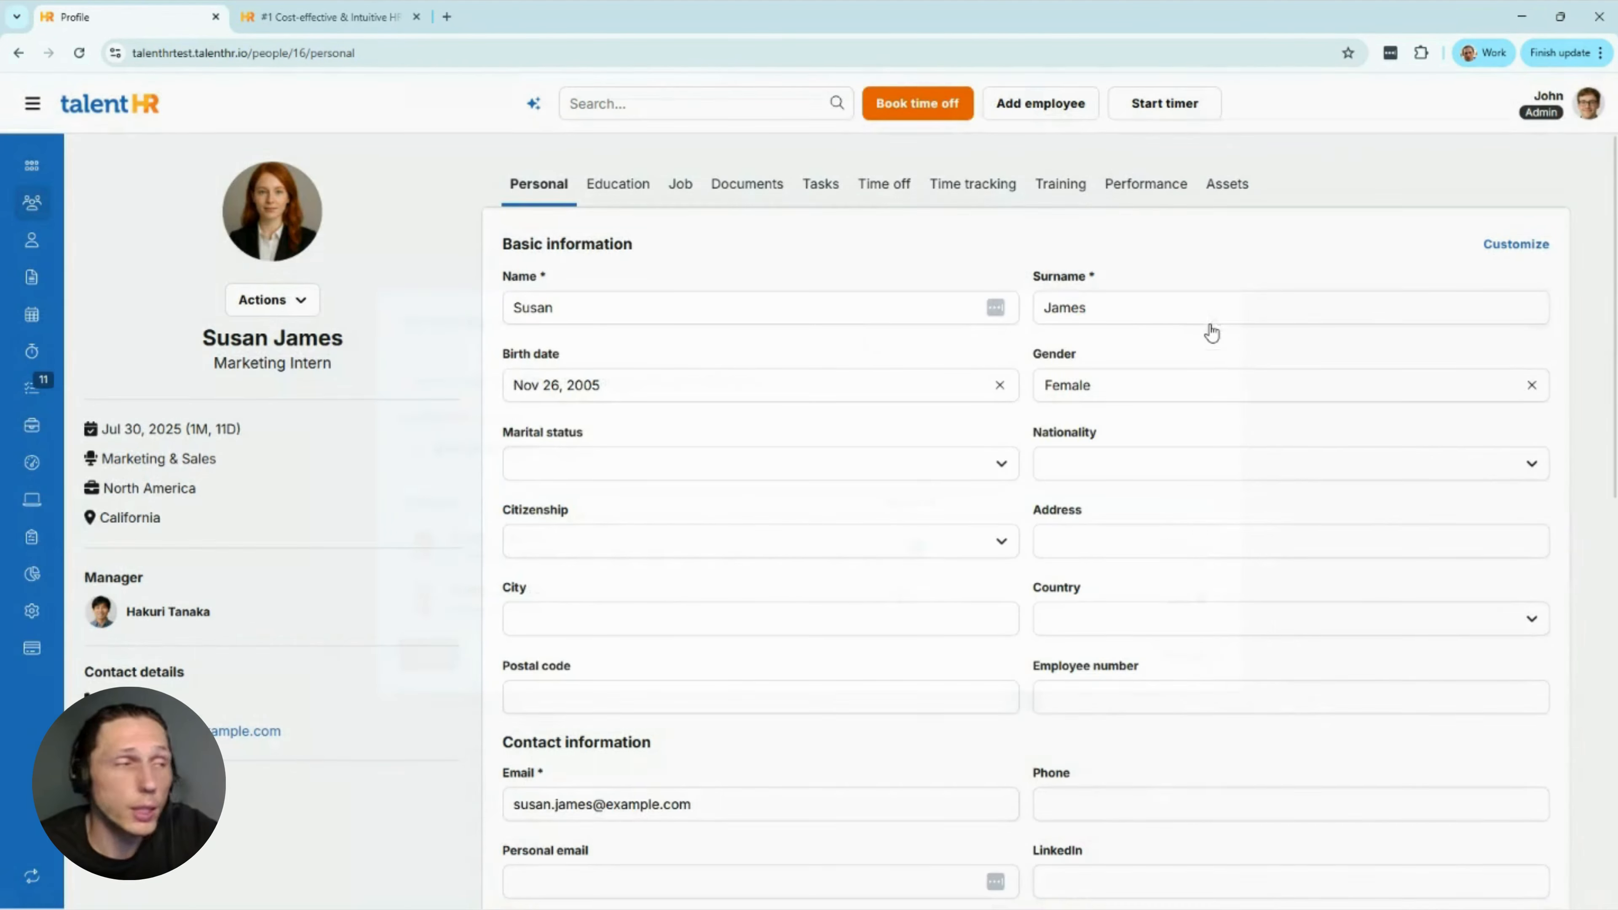
# - Examine the time off report's leave patterns, its location filter and the employee budget usage for 2025
pyautogui.click(33, 576)
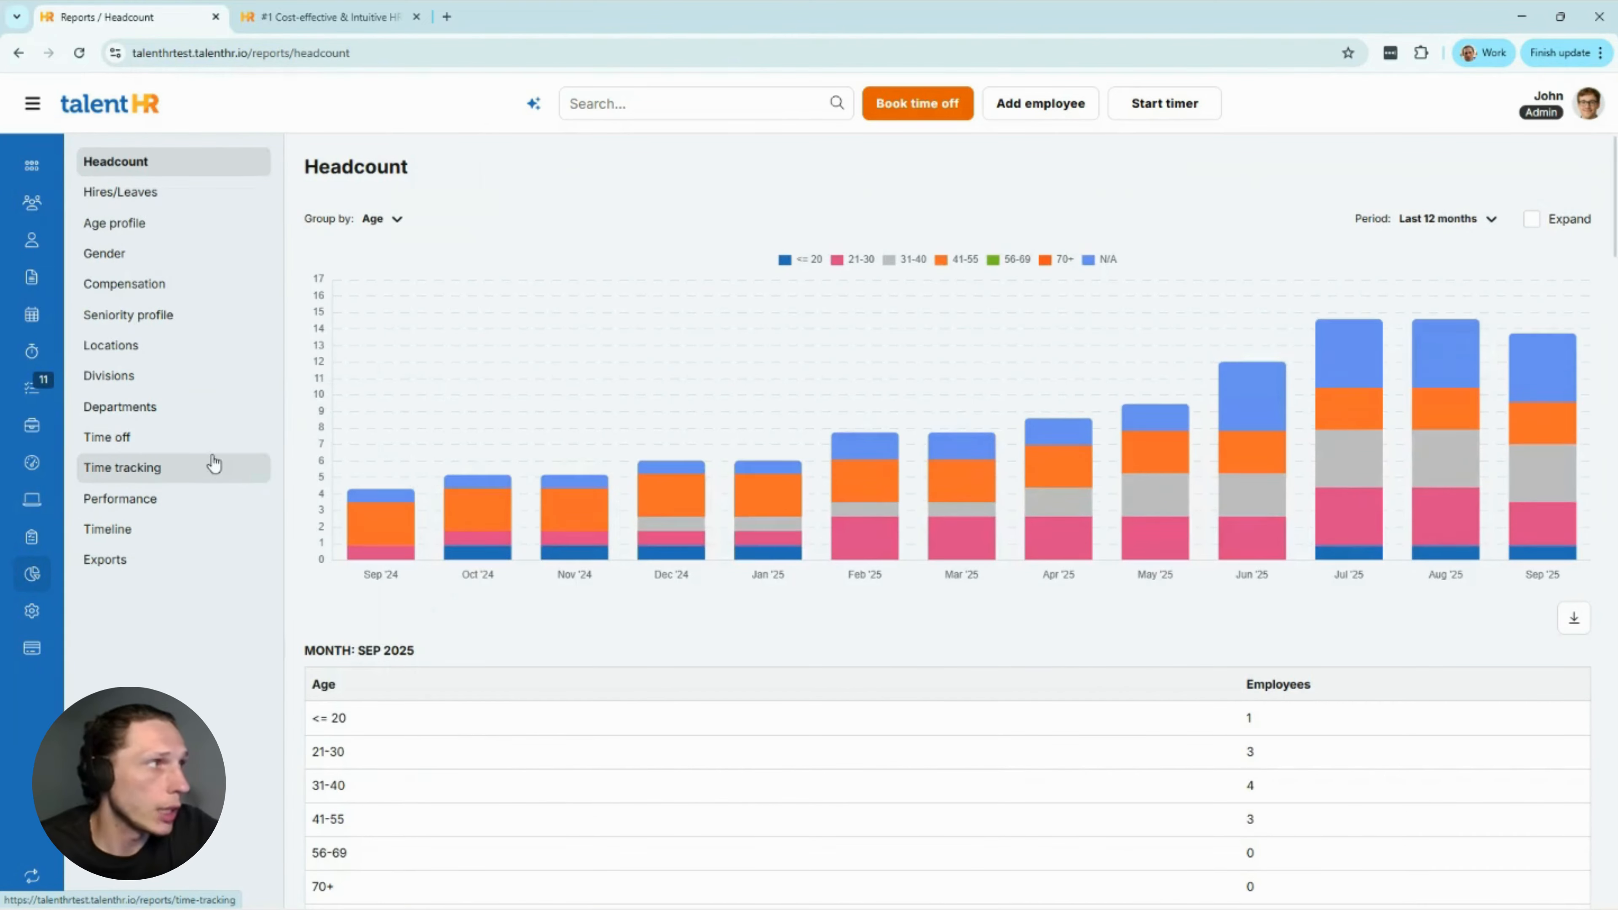
pyautogui.click(202, 440)
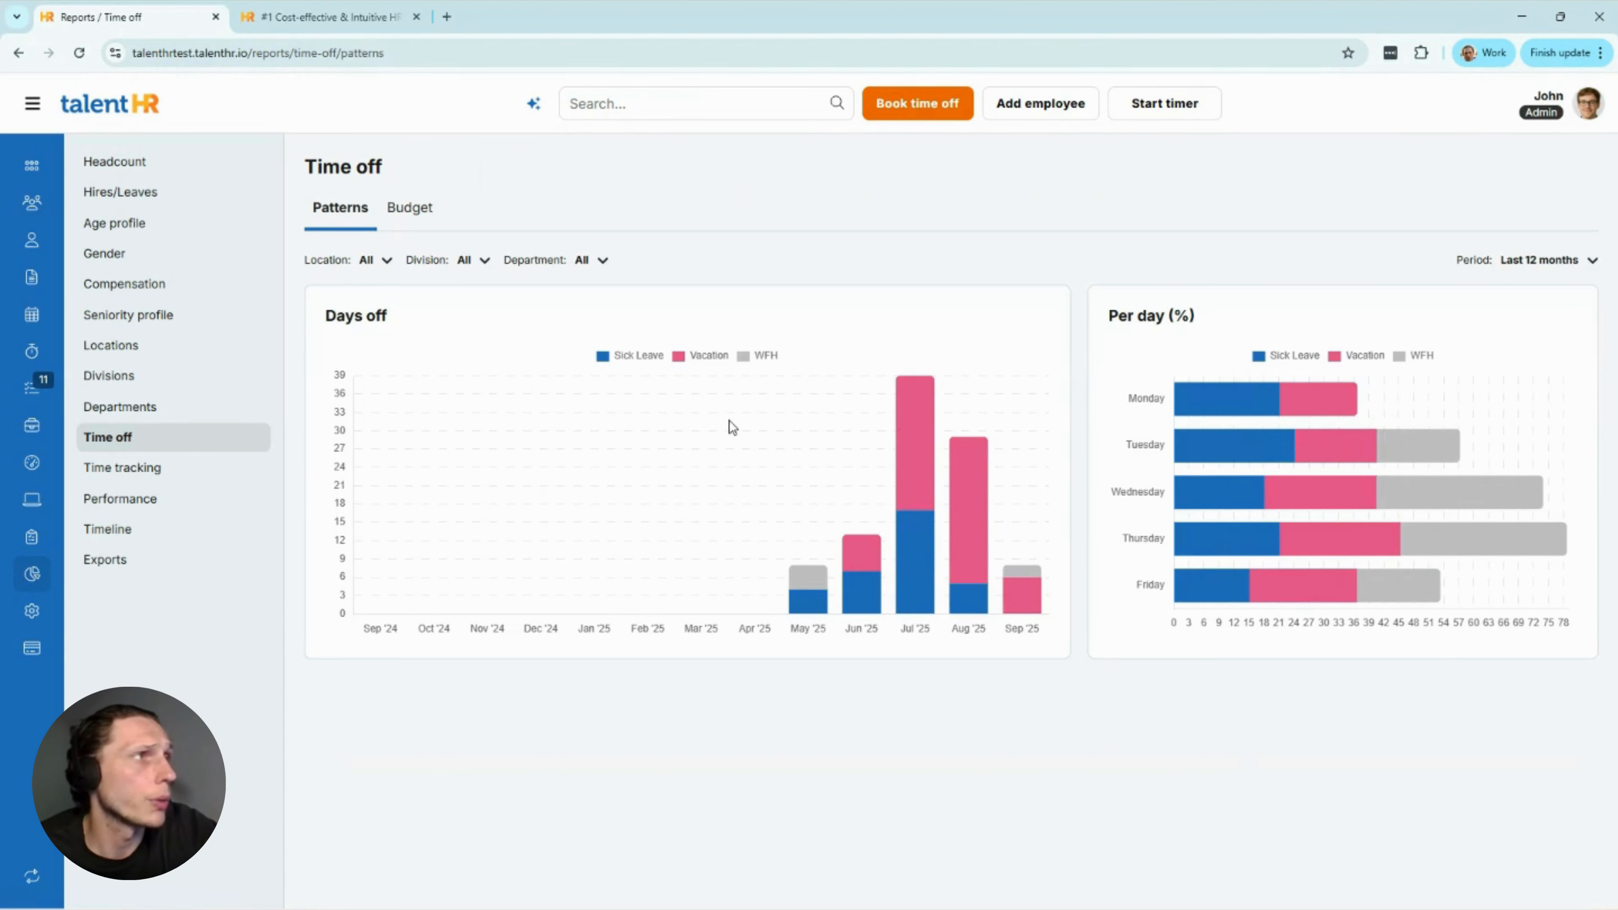
pyautogui.click(387, 261)
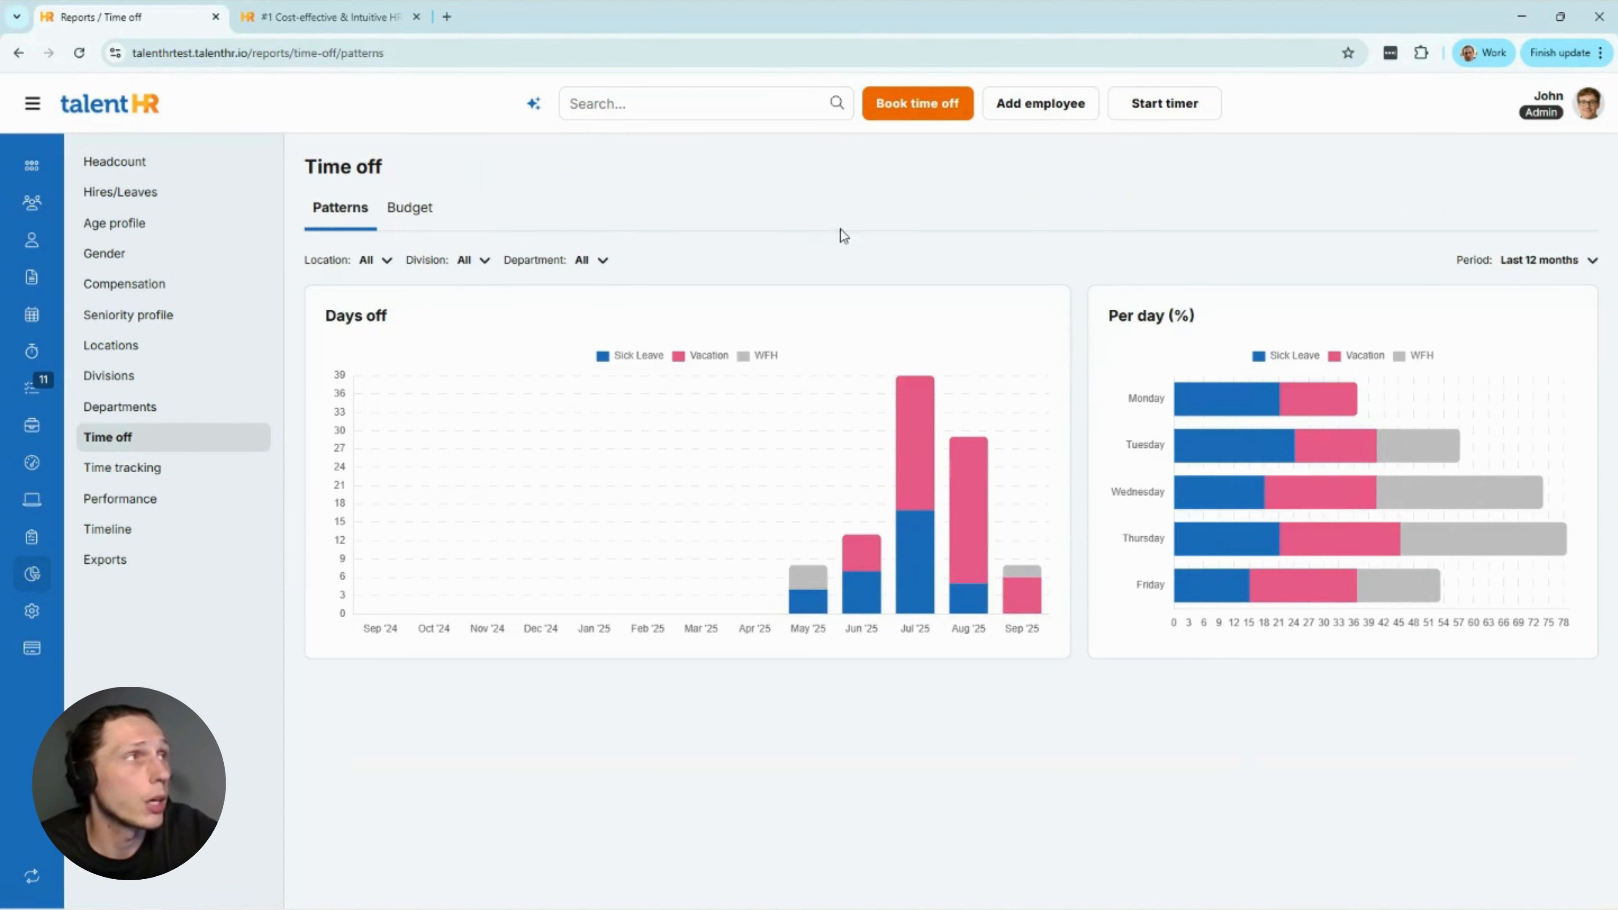
pyautogui.click(428, 211)
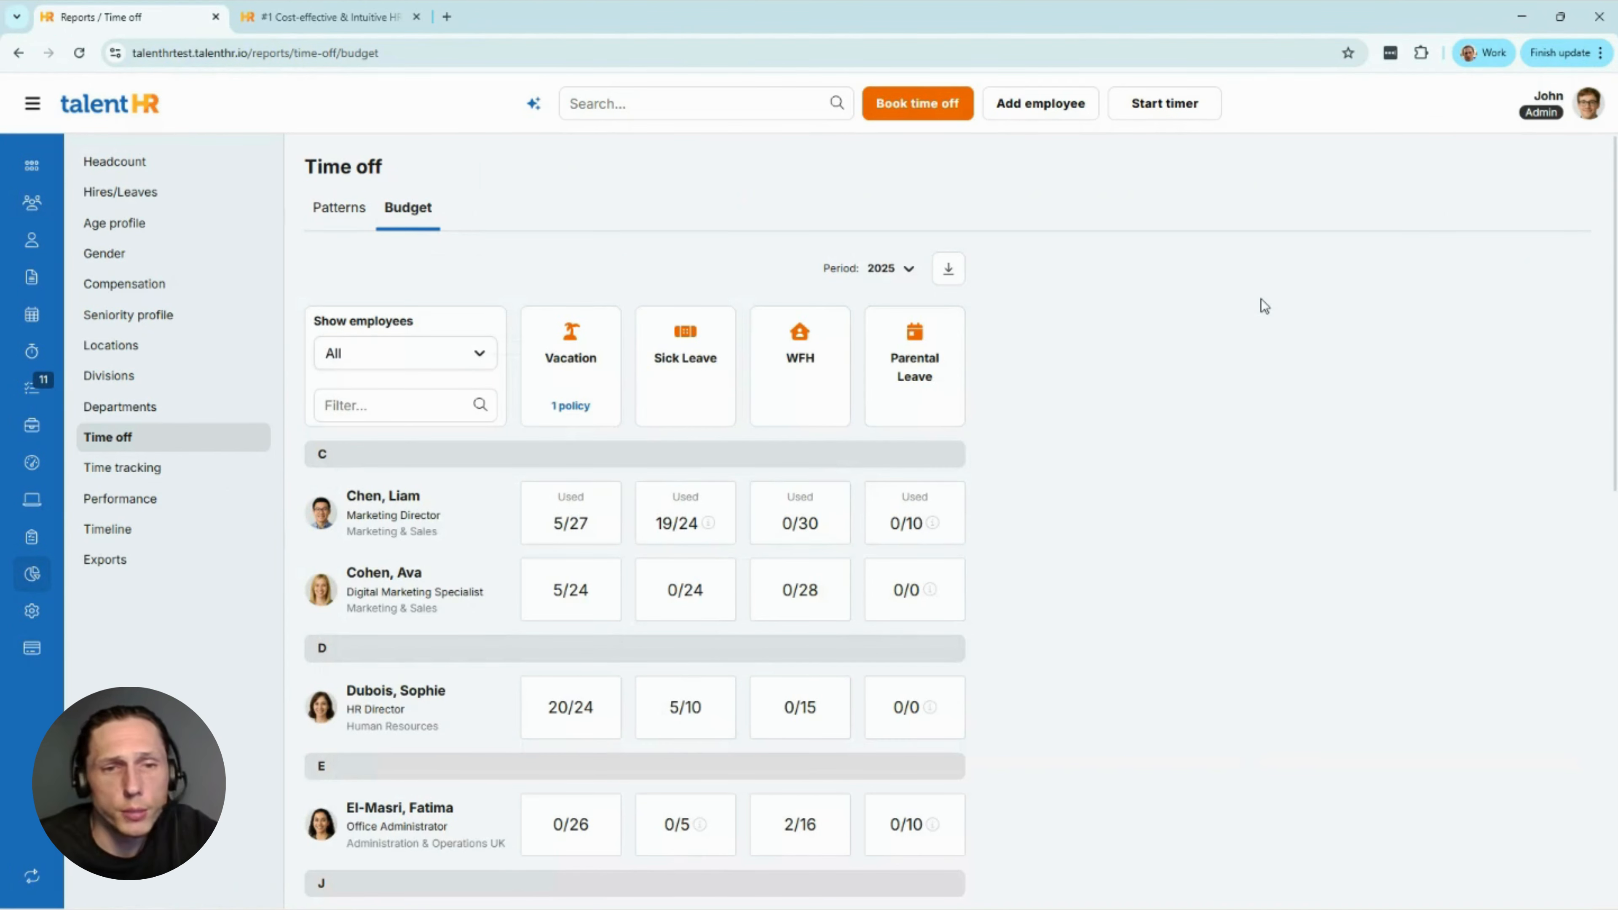
# - Switch to the TalentHR website and open its pricing page
pyautogui.click(324, 11)
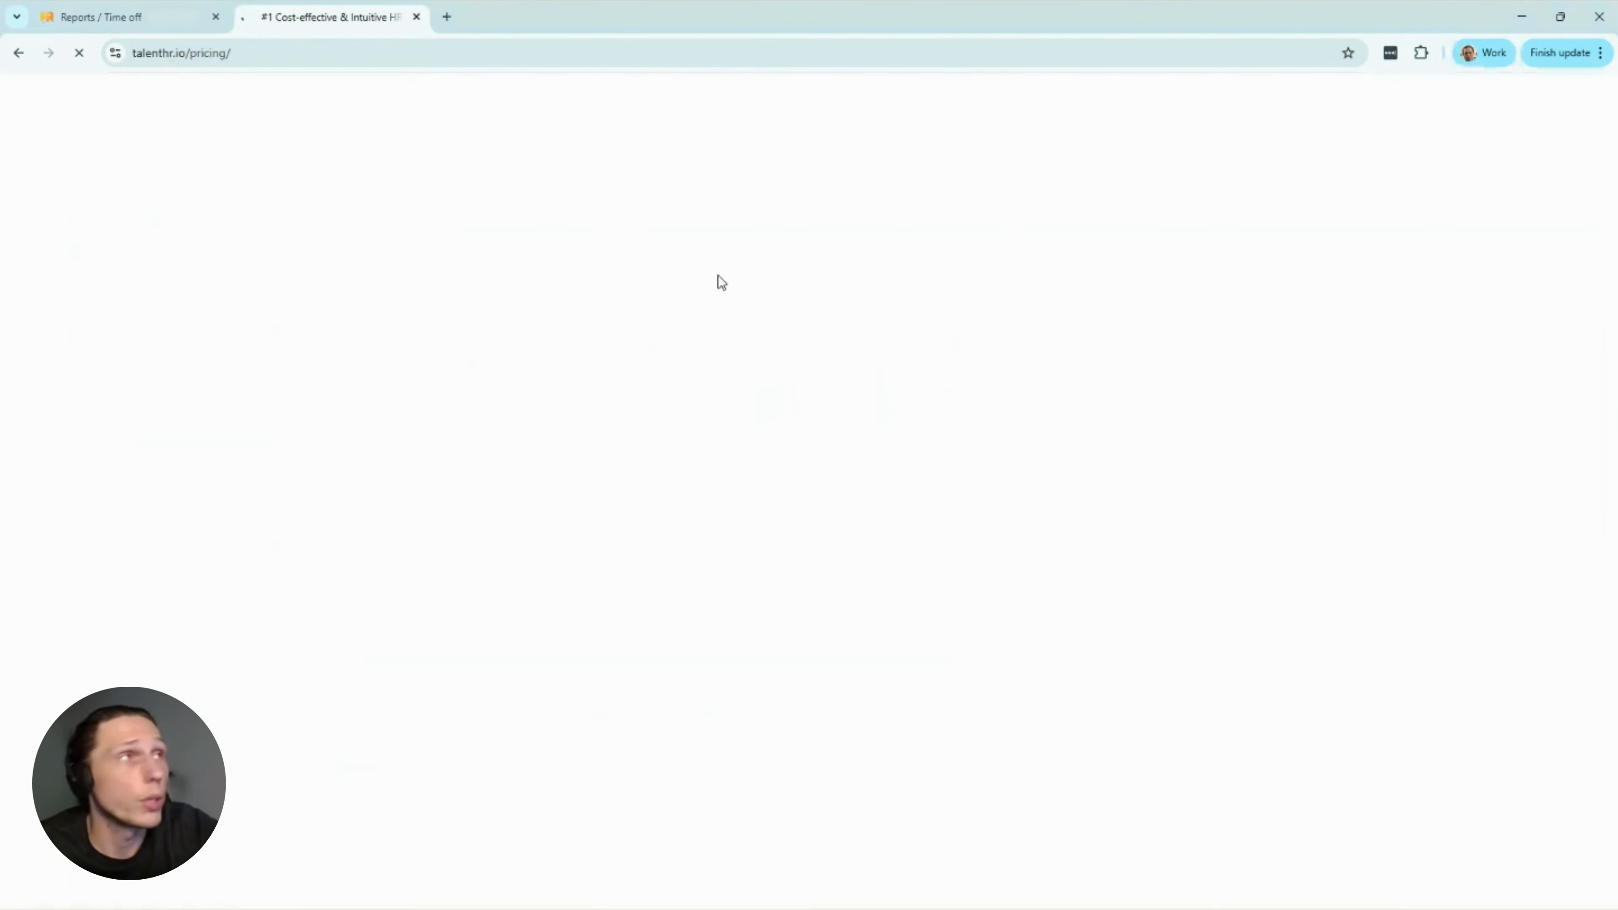